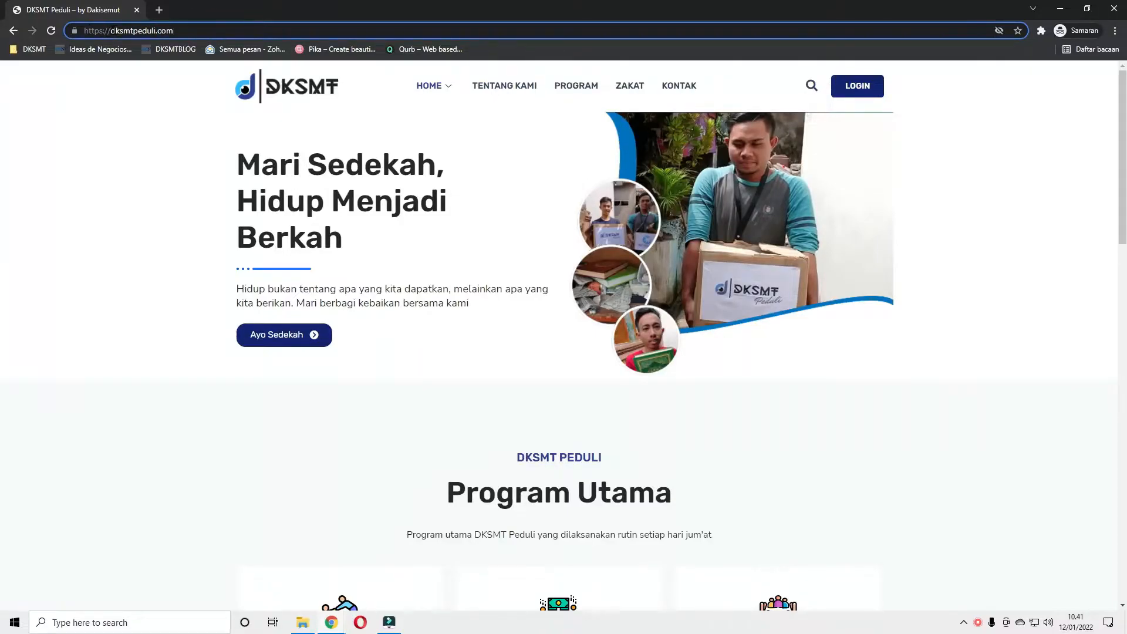
Open the WordPress admin login page at dksmtpeduli.com/wp-admin
left_click(203, 27)
type("/")
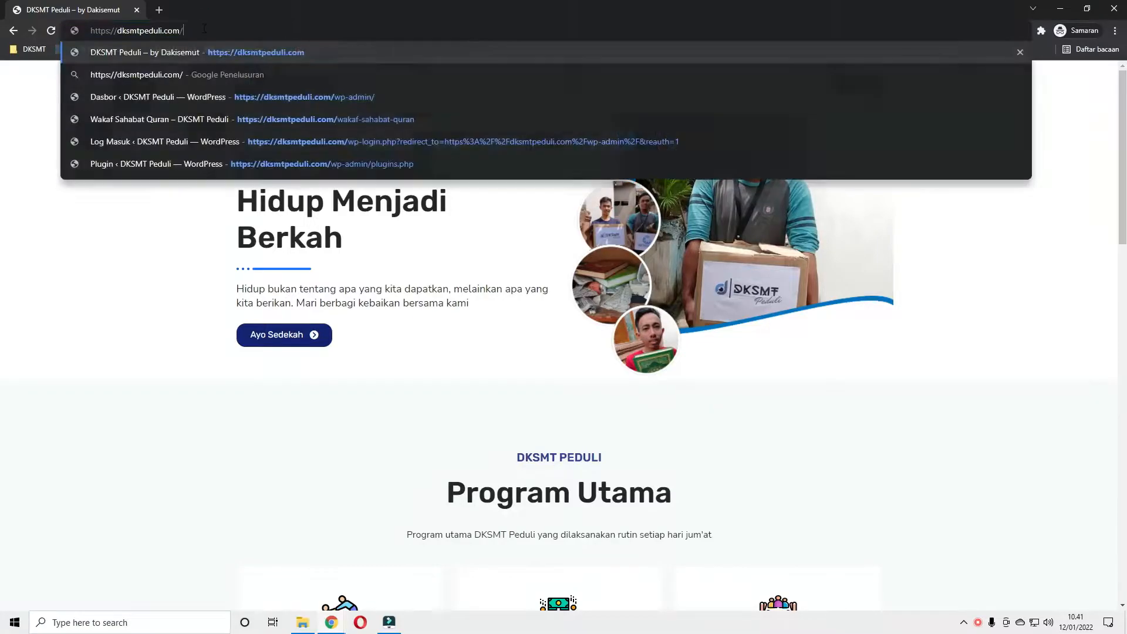
type("wp-admin")
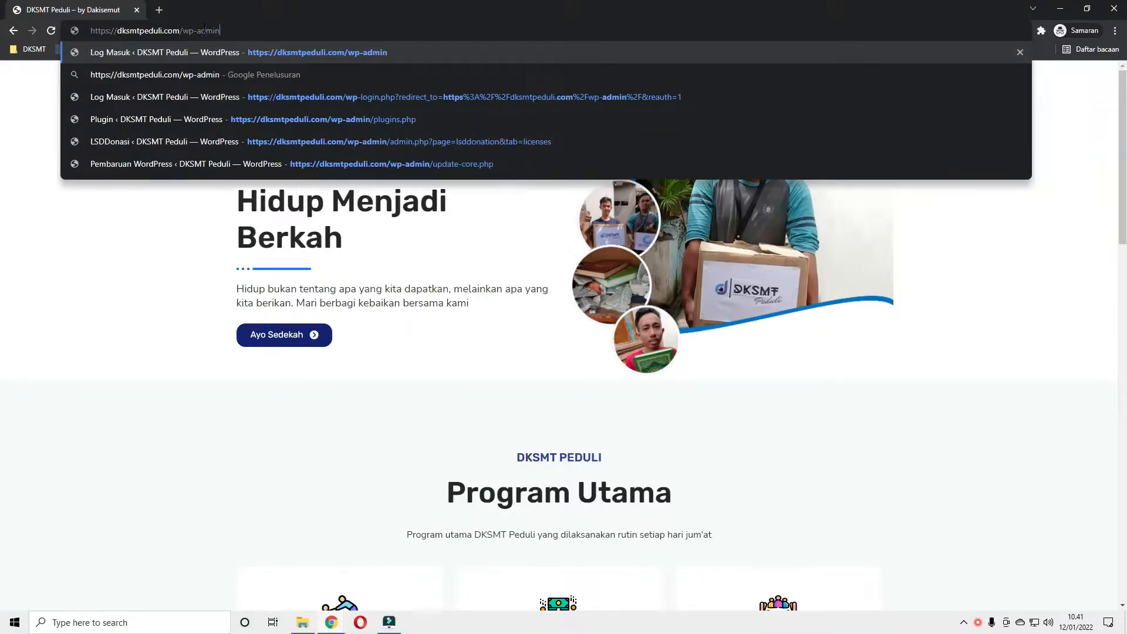
key("Return")
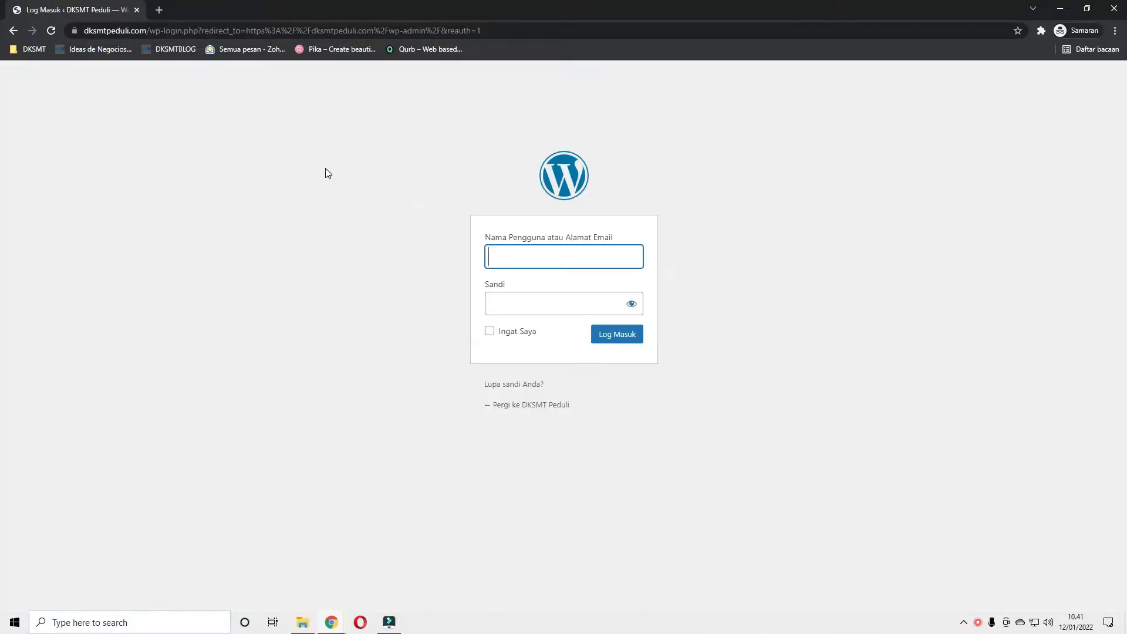
Log in to the WordPress dashboard with the username admin and the account password
left_click(515, 256)
type("admin")
left_click(517, 288)
left_click(529, 304)
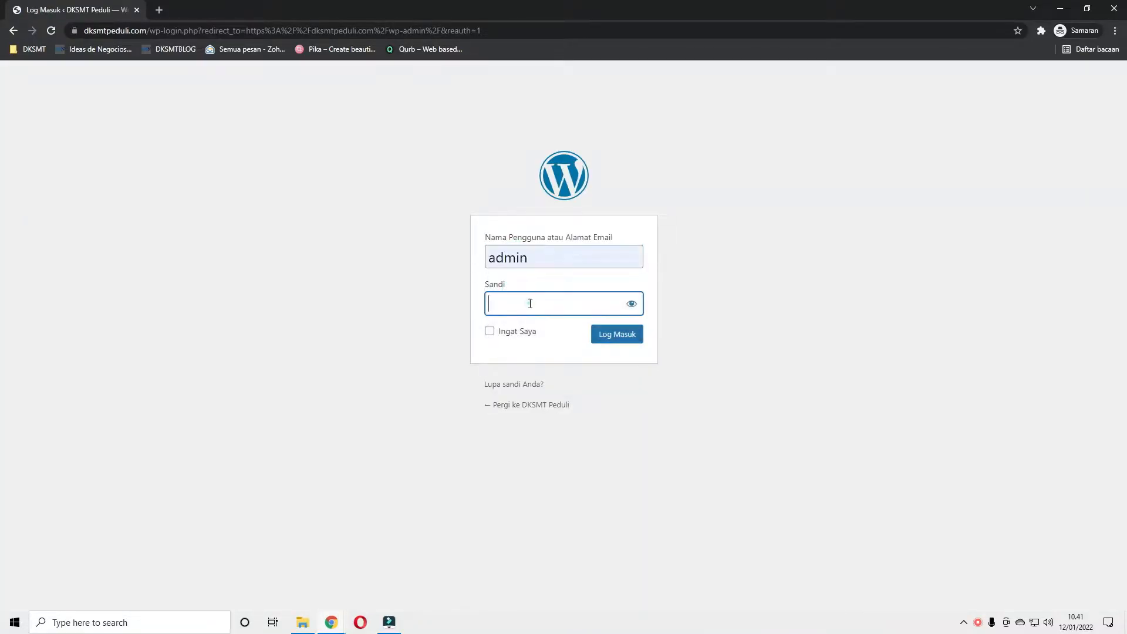
type("•")
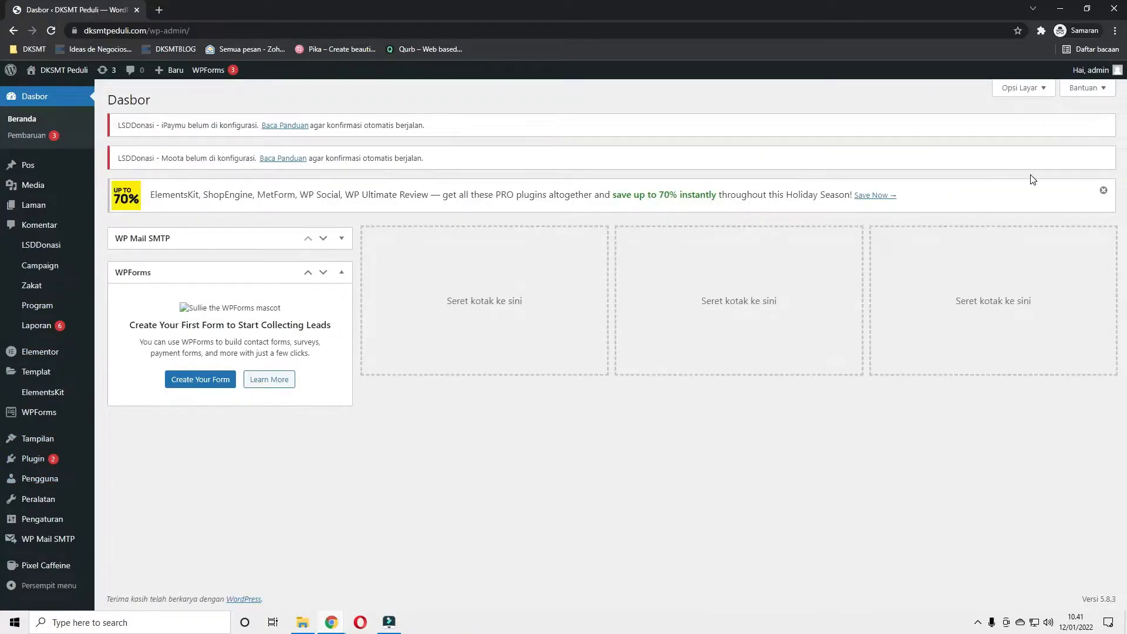
Dismiss the plugin promotion notice and hide the WPForms and WP Mail SMTP boxes from the dashboard
left_click(1103, 192)
mouse_move(56, 464)
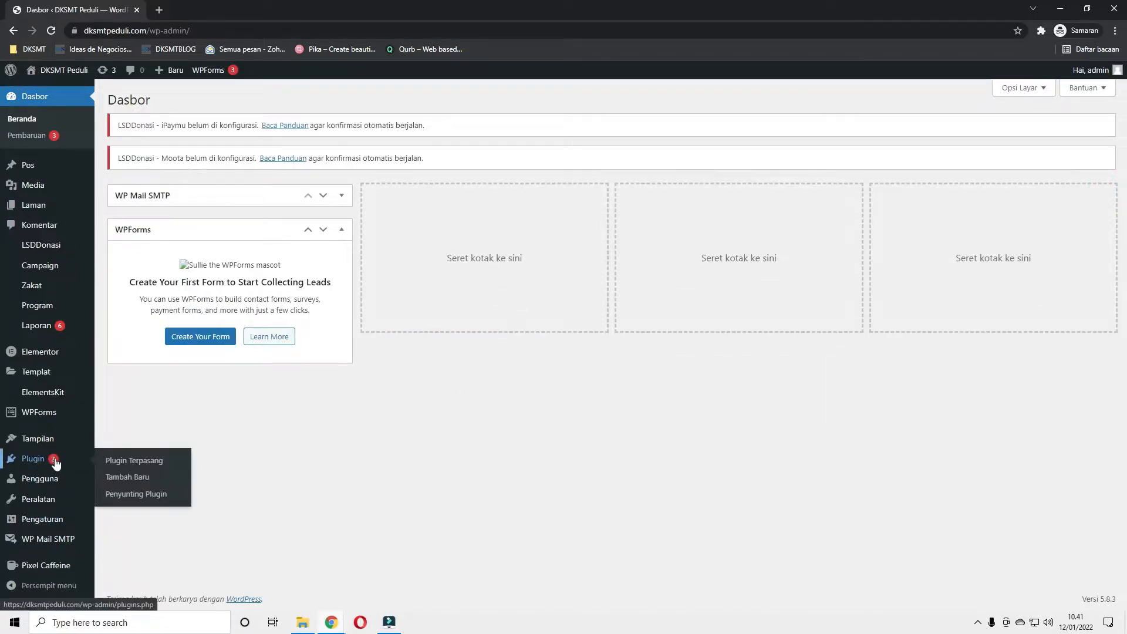
mouse_move(47, 213)
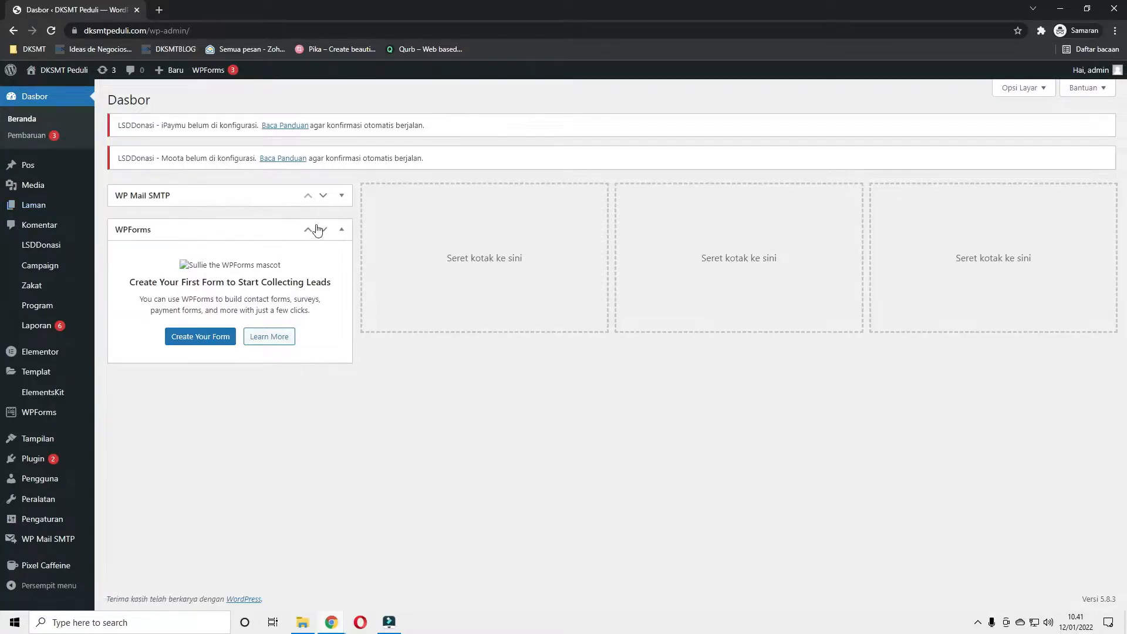
left_click(1021, 88)
left_click(266, 140)
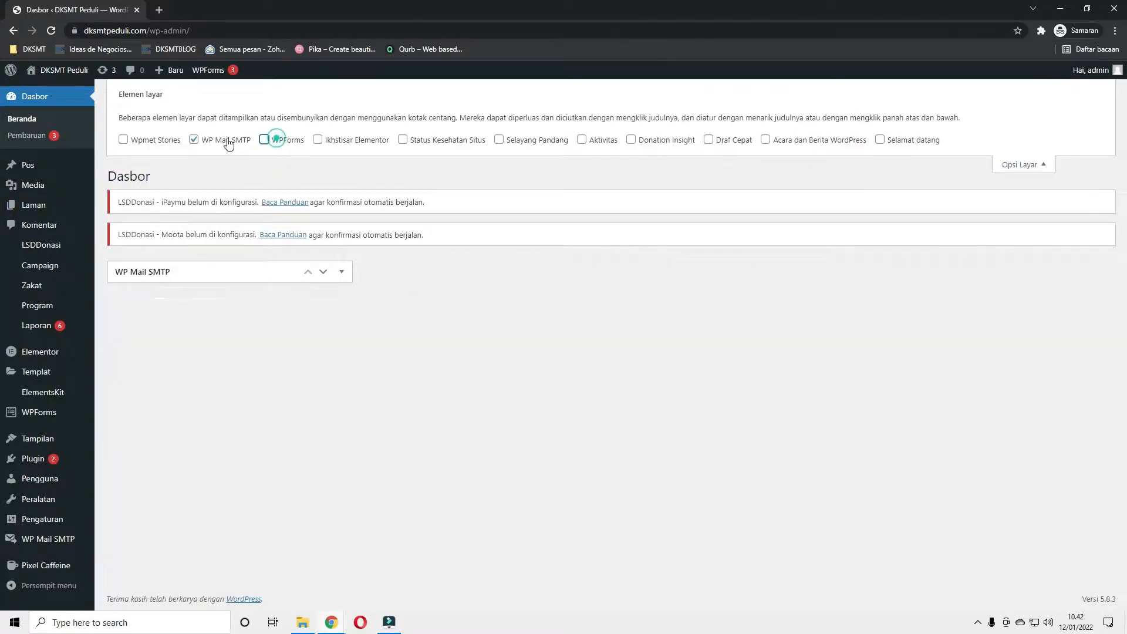
left_click(210, 139)
left_click(1022, 164)
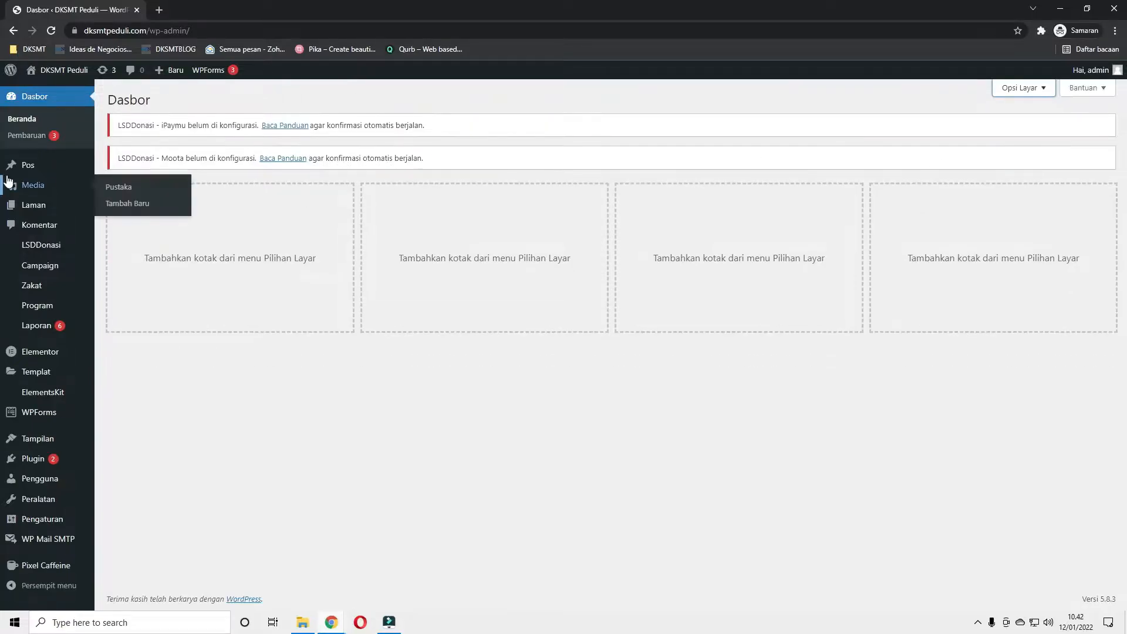
Show the list of all posts, and load ddcalislam.com in a separate browser tab
left_click(26, 168)
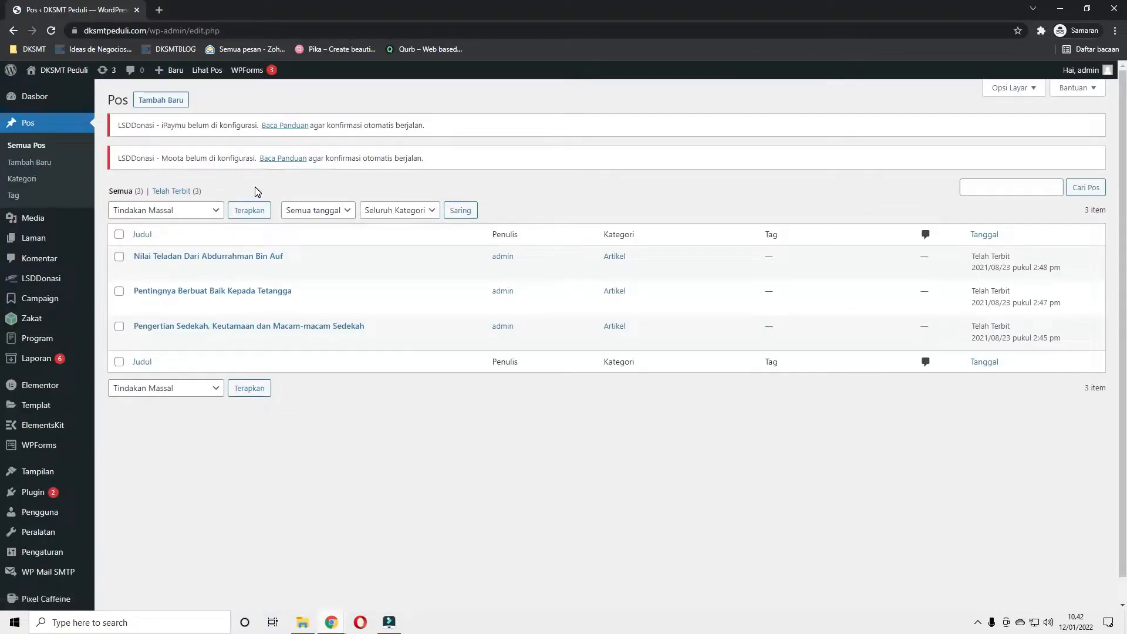
left_click(159, 12)
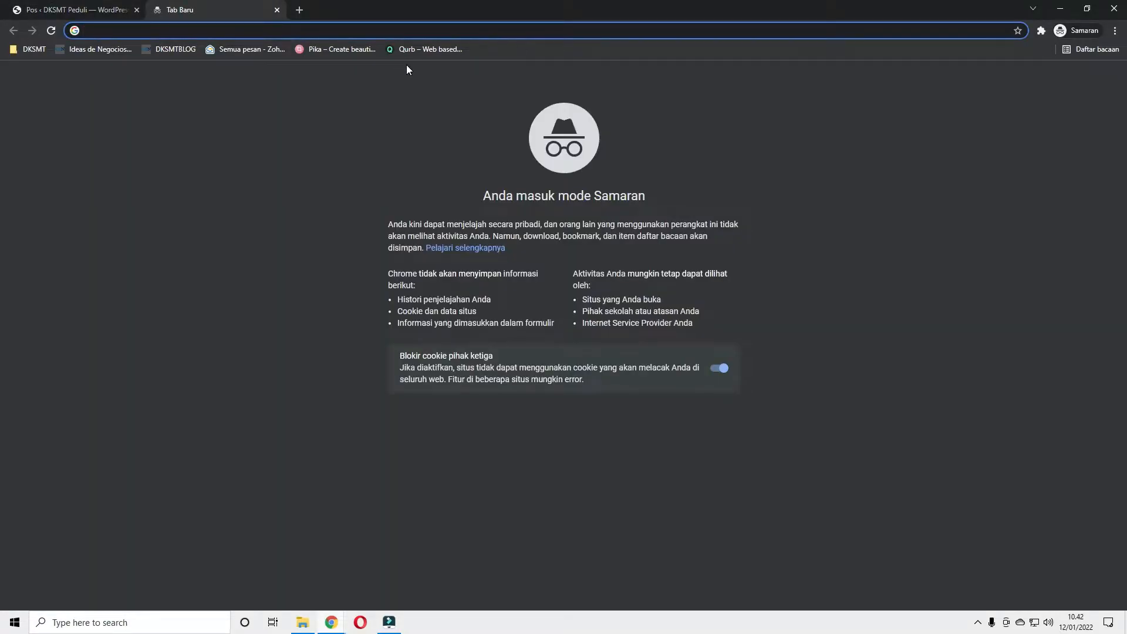
type("ddcalislam.com")
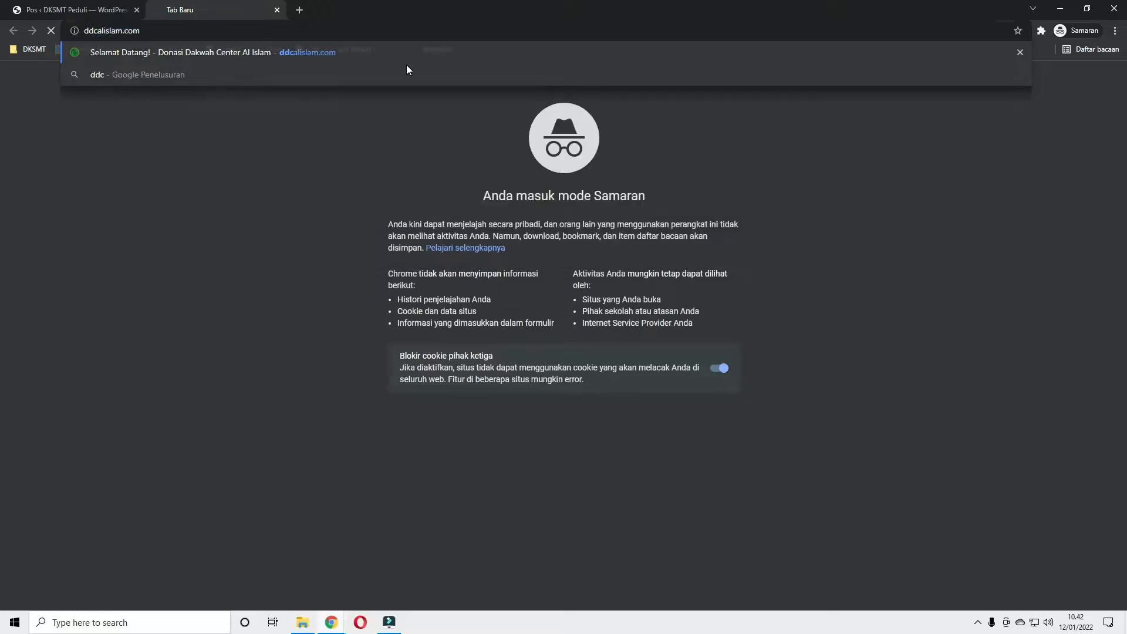
key("Return")
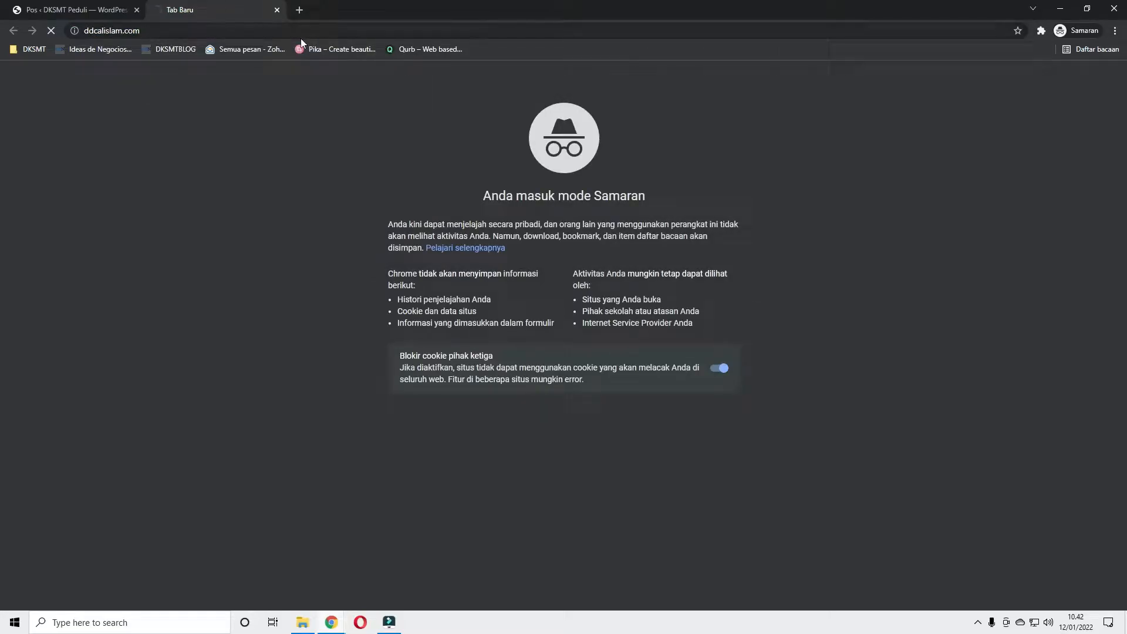
left_click(96, 4)
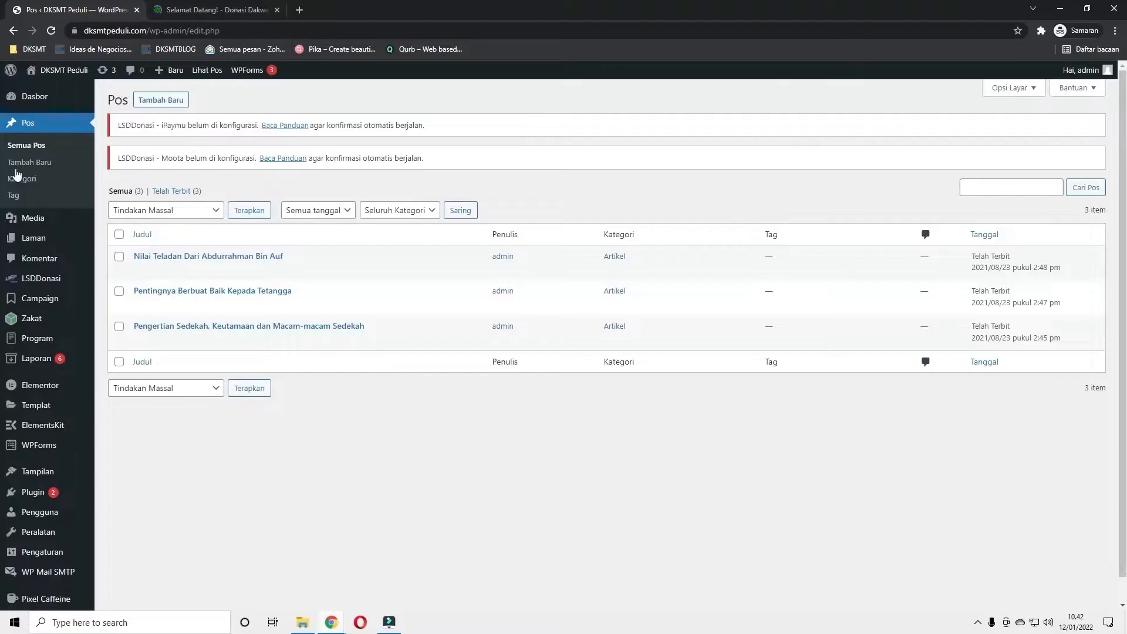
Open the Berita dan Artikel page of the ddcalislam.com site and look through its article cards
left_click(202, 10)
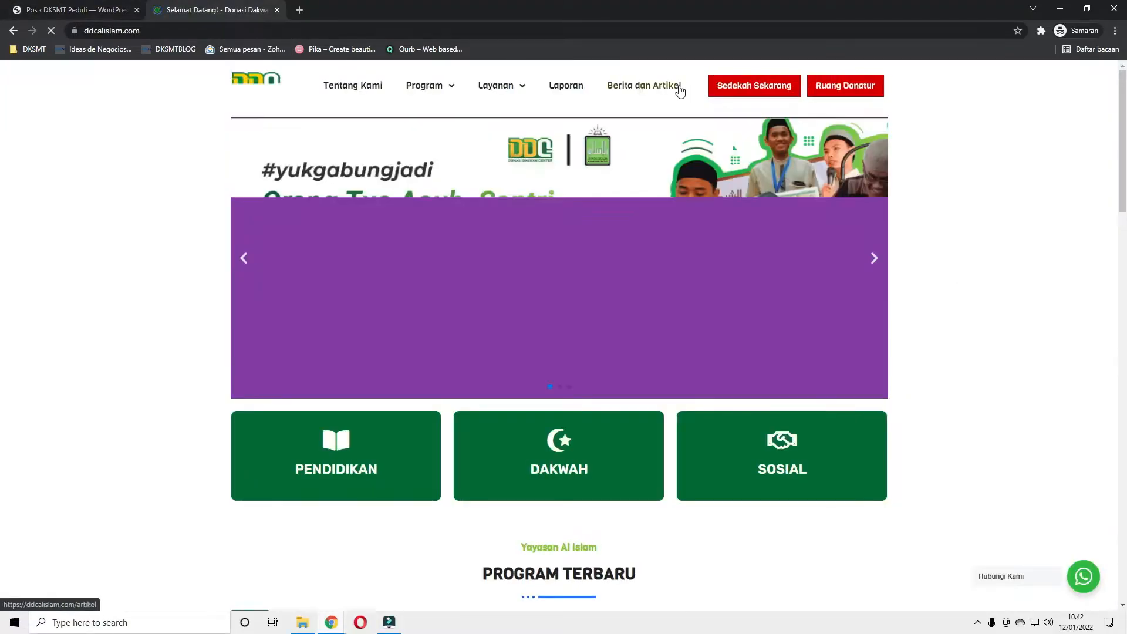
left_click(655, 89)
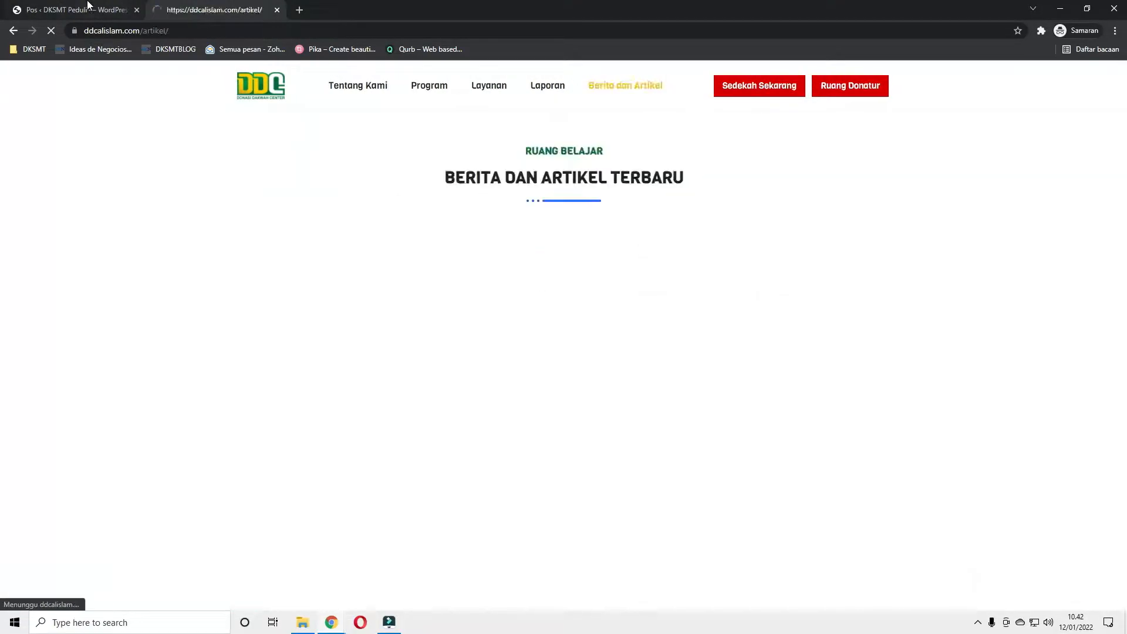
scroll(433, 217, "down", 4)
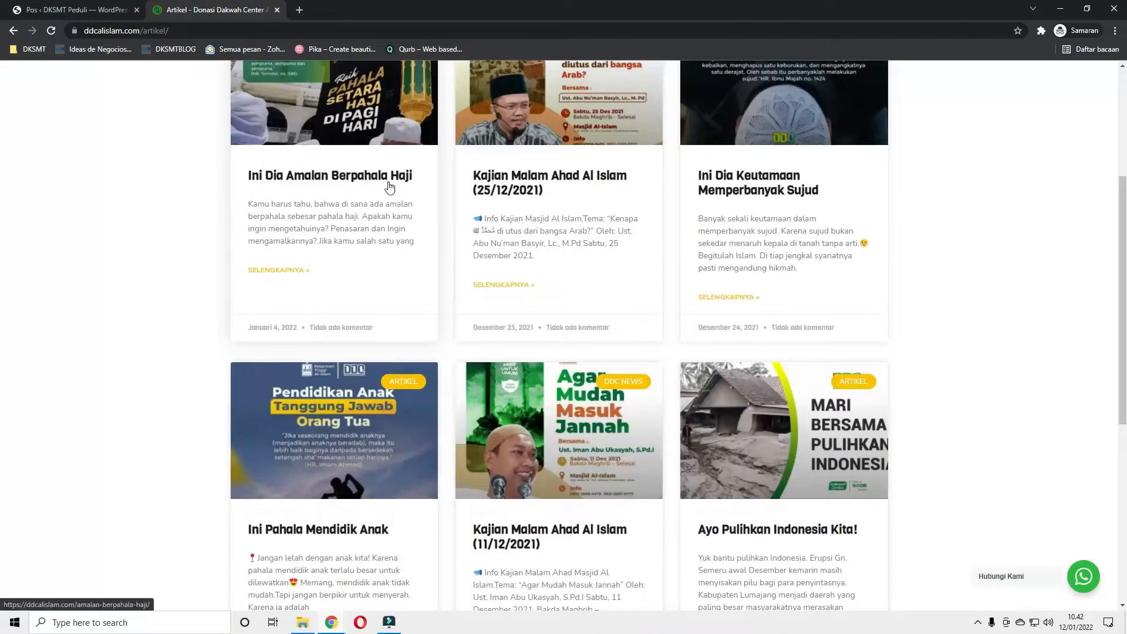
scroll(602, 279, "up", 4)
scroll(533, 300, "down", 10)
scroll(571, 302, "up", 10)
left_click(105, 9)
left_click(196, 6)
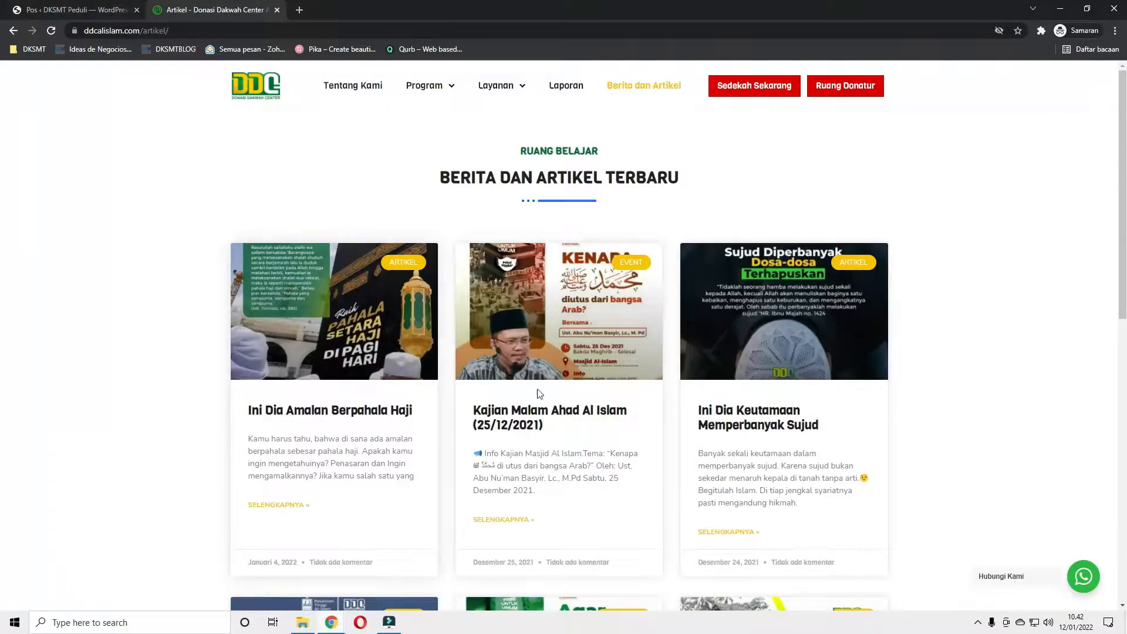
Open the example article Kajian Malam Ahad Al Islam (25/12/2021) and examine its layout from featured image to comment form
left_click(553, 419)
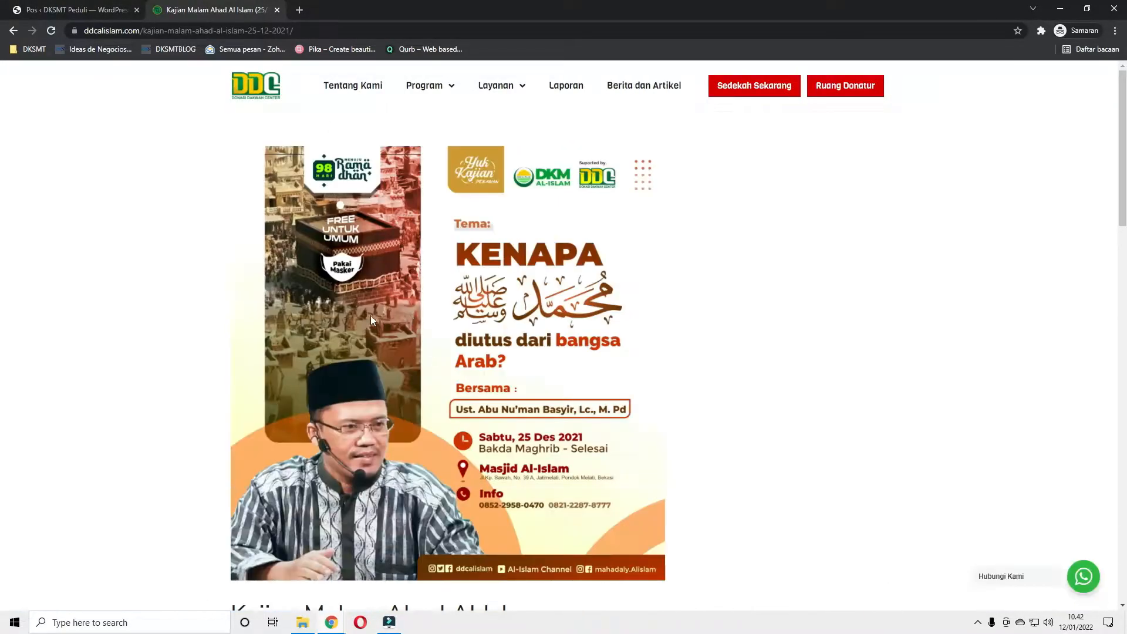
scroll(351, 284, "down", 15)
scroll(352, 285, "up", 5)
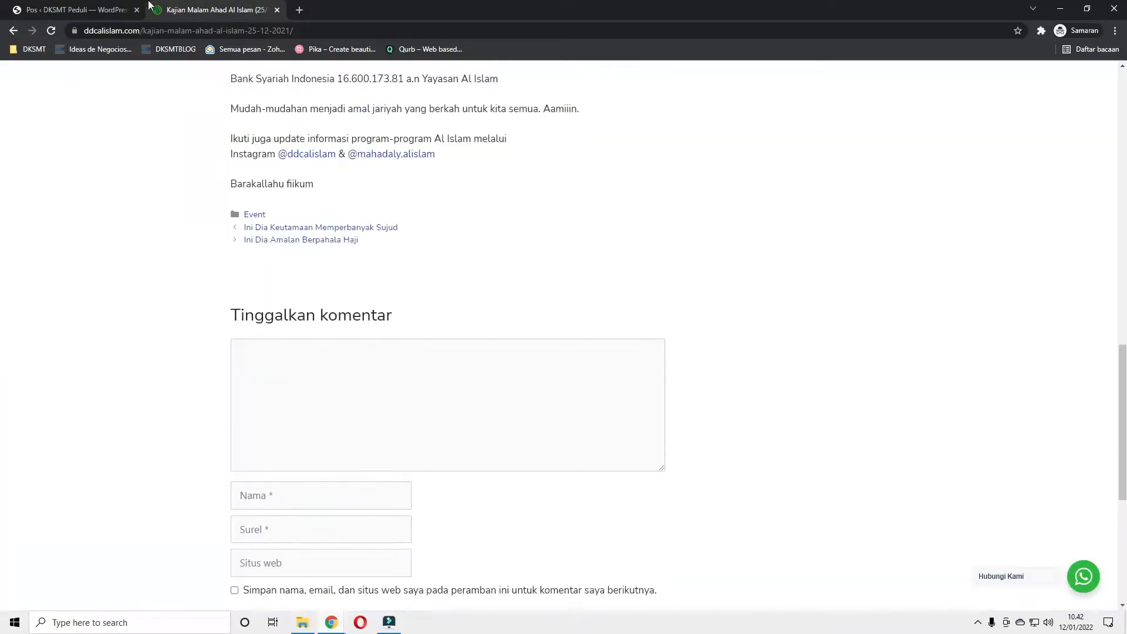
Create a new post on the DKSMT Peduli site, dismiss the editor welcome guide, and title it DISINI JUDUL
left_click(76, 10)
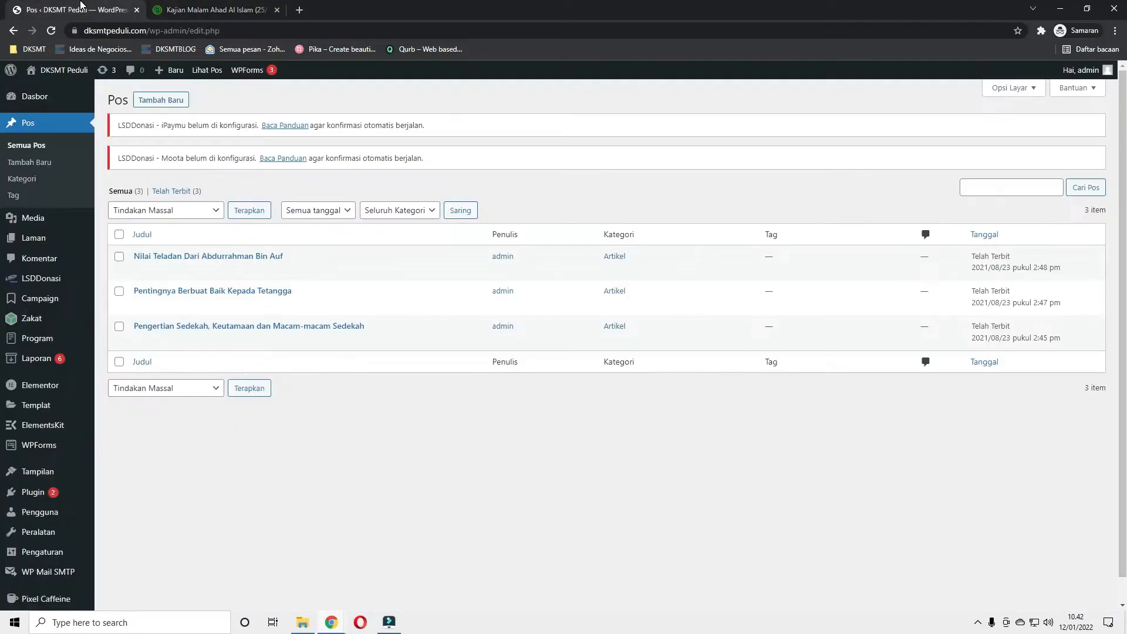
left_click(161, 100)
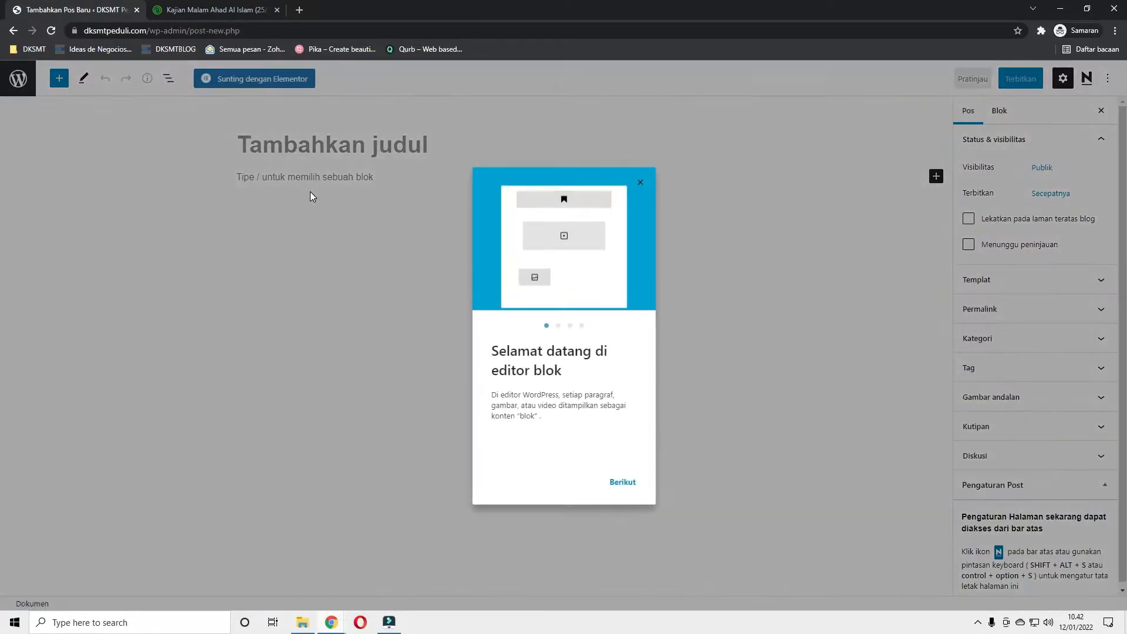
left_click(638, 183)
left_click(345, 156)
type("DISINI ")
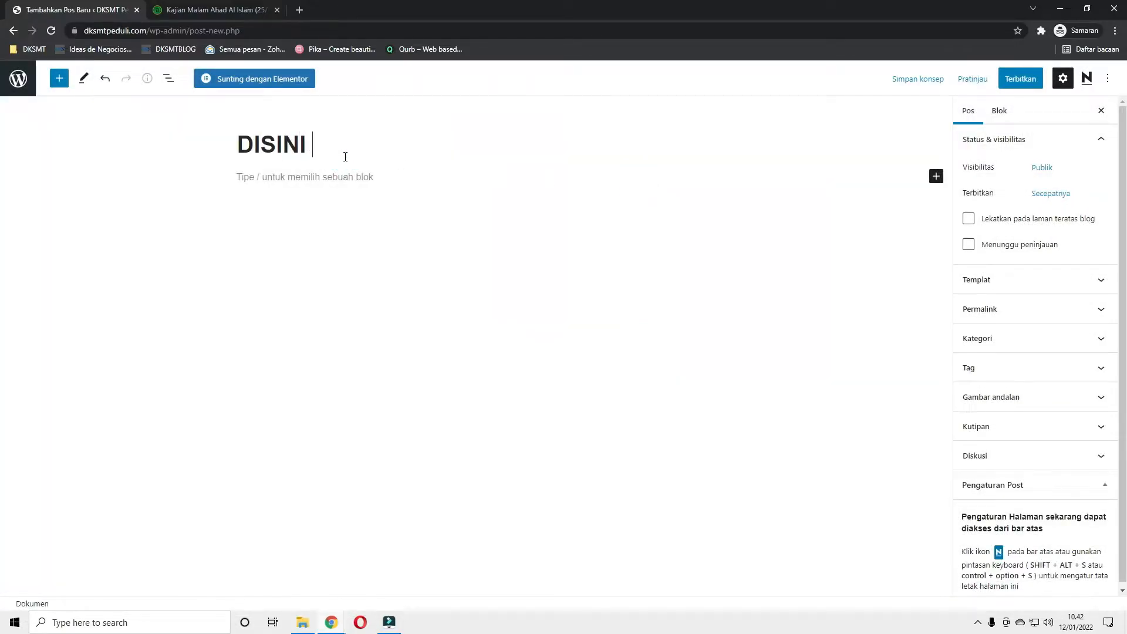
type("JUDUL")
Write the paragraph KEMUDIAN DISINI ISINYA below the title and start an empty block beneath it
key("Return")
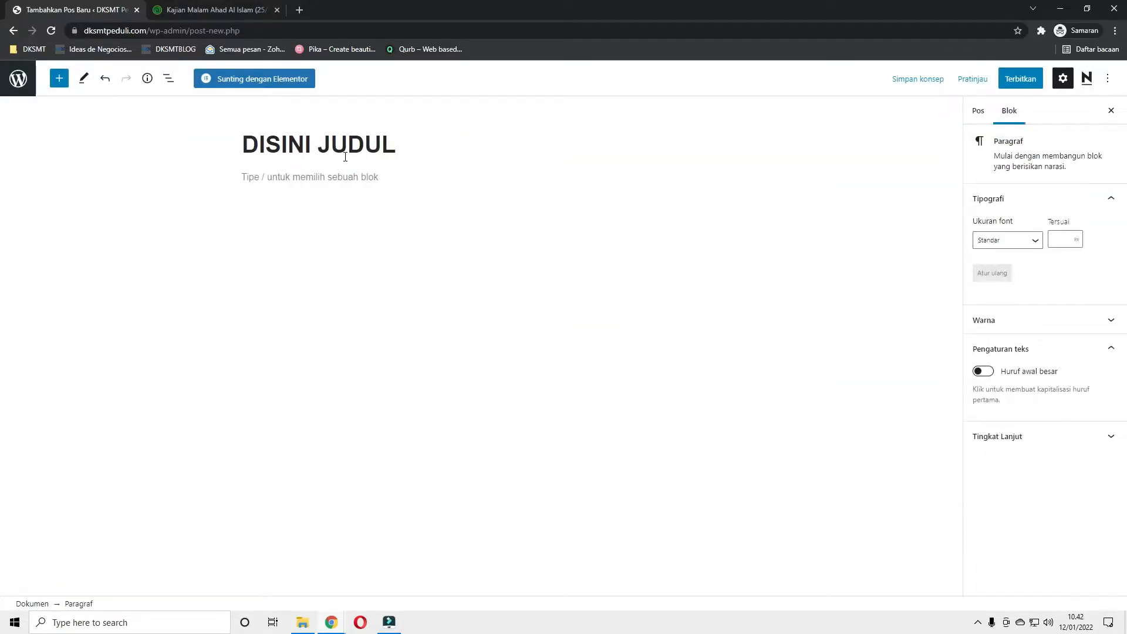
type("KEMU")
left_click(345, 279)
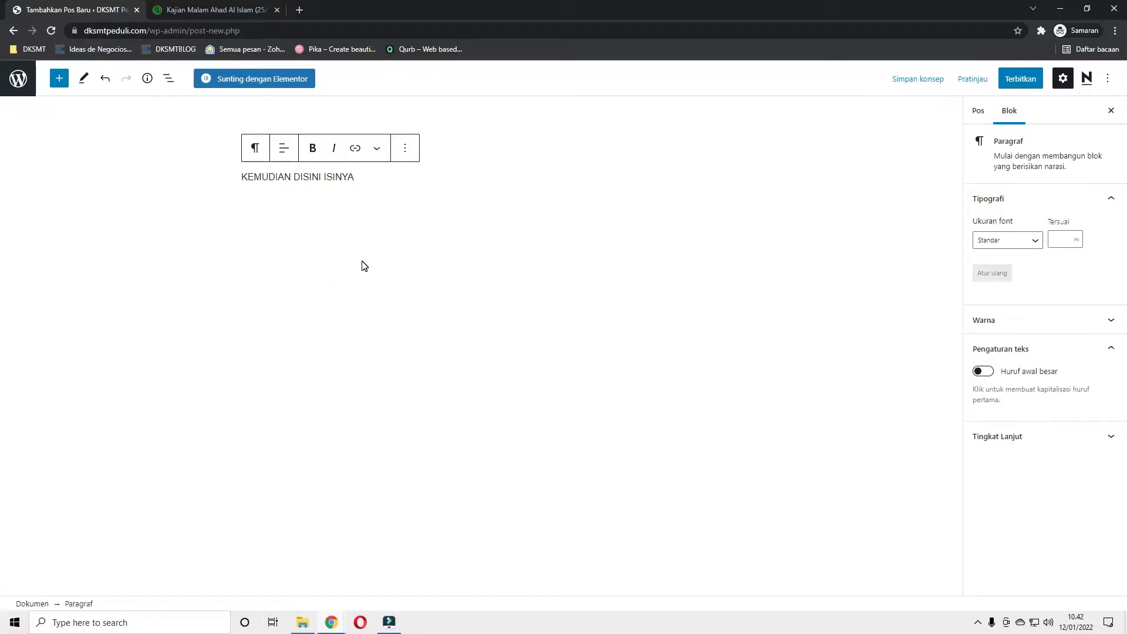
key("Return")
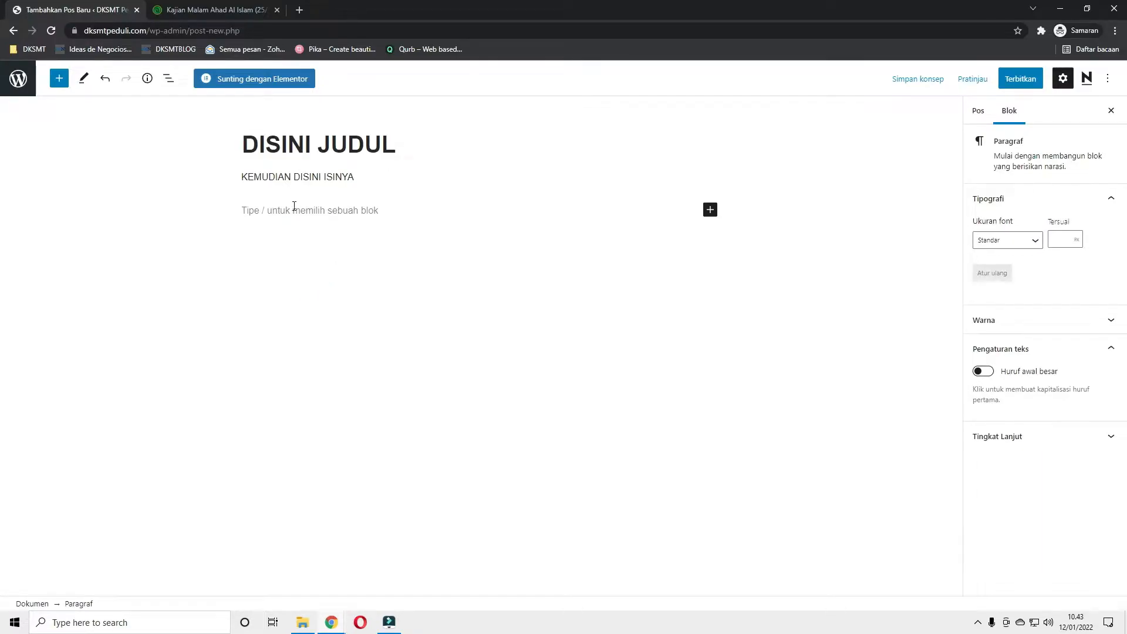
left_click(270, 304)
Search the available blocks for video, replace the search with "ima", and insert a Gambar block below the body text
left_click(710, 209)
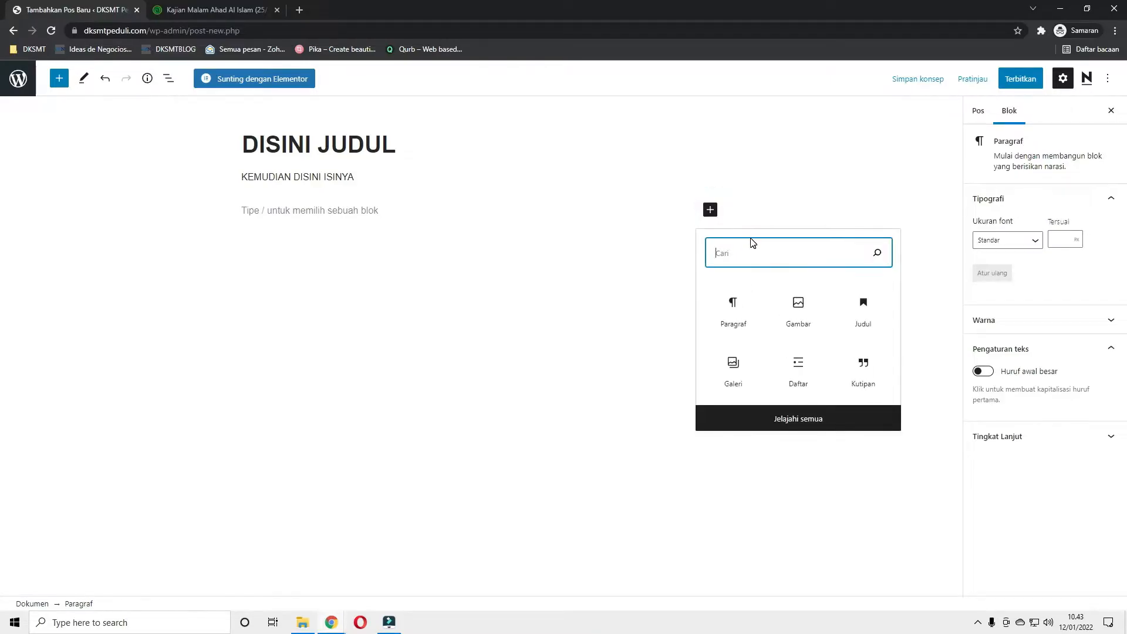
left_click(736, 256)
type("vid")
double_click(735, 255)
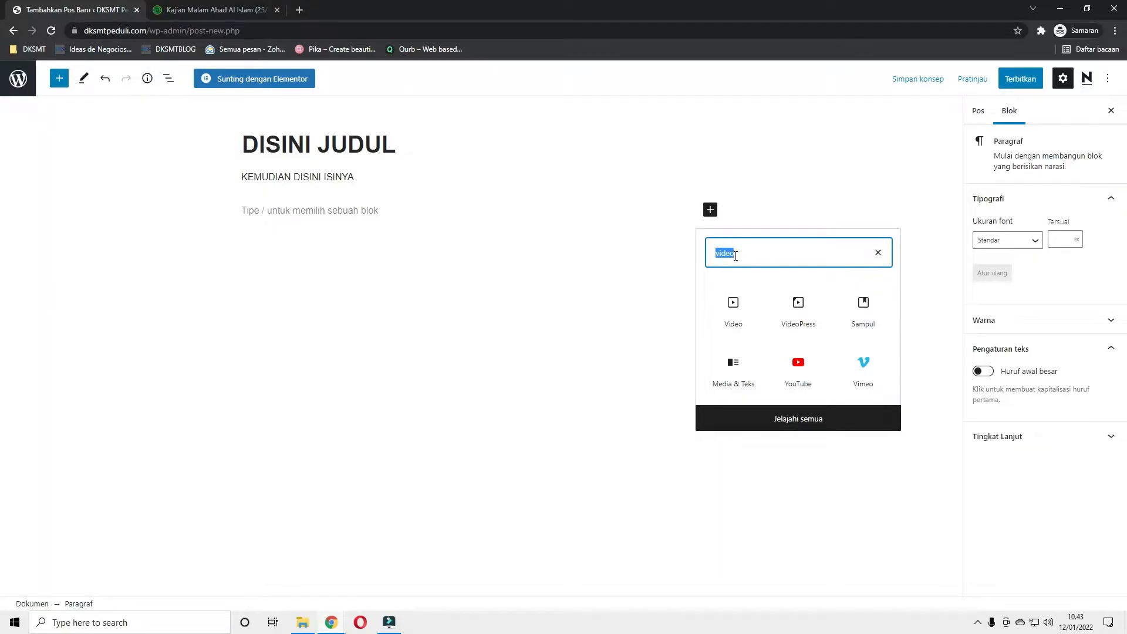
key("BackSpace")
type("ima")
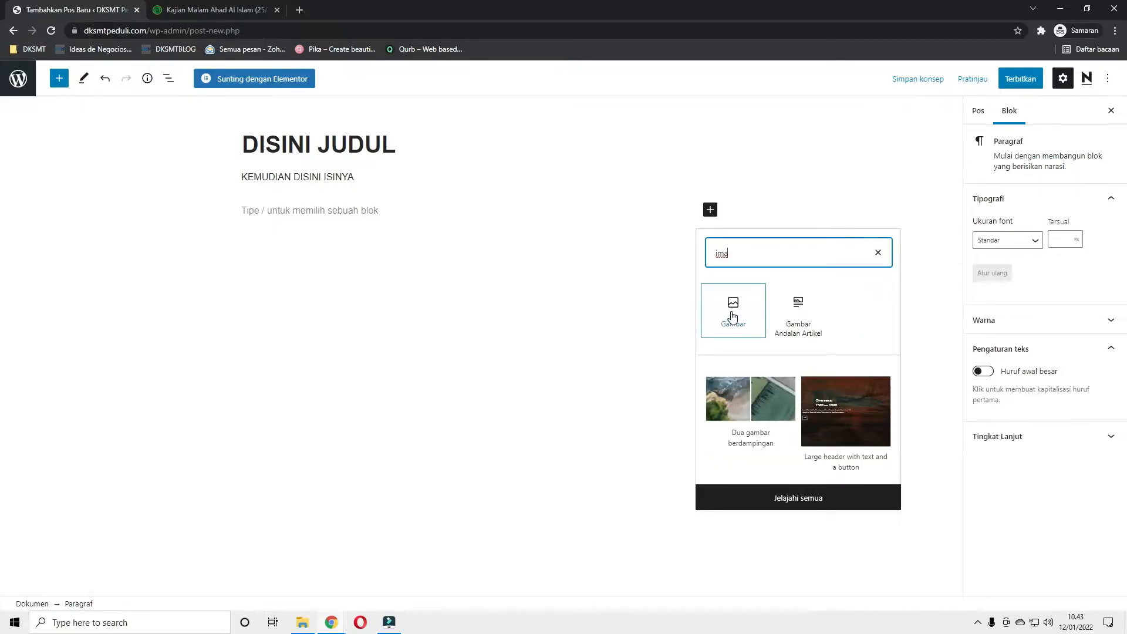
left_click(732, 324)
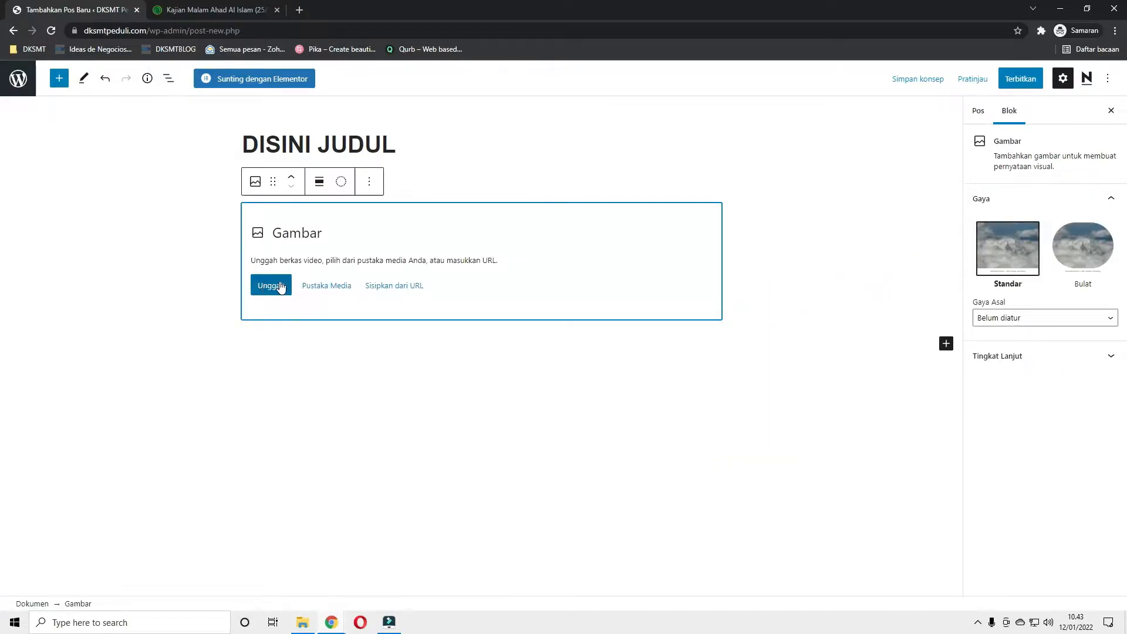
Add an empty paragraph below the Gambar block and reselect the Gambar block
left_click(500, 172)
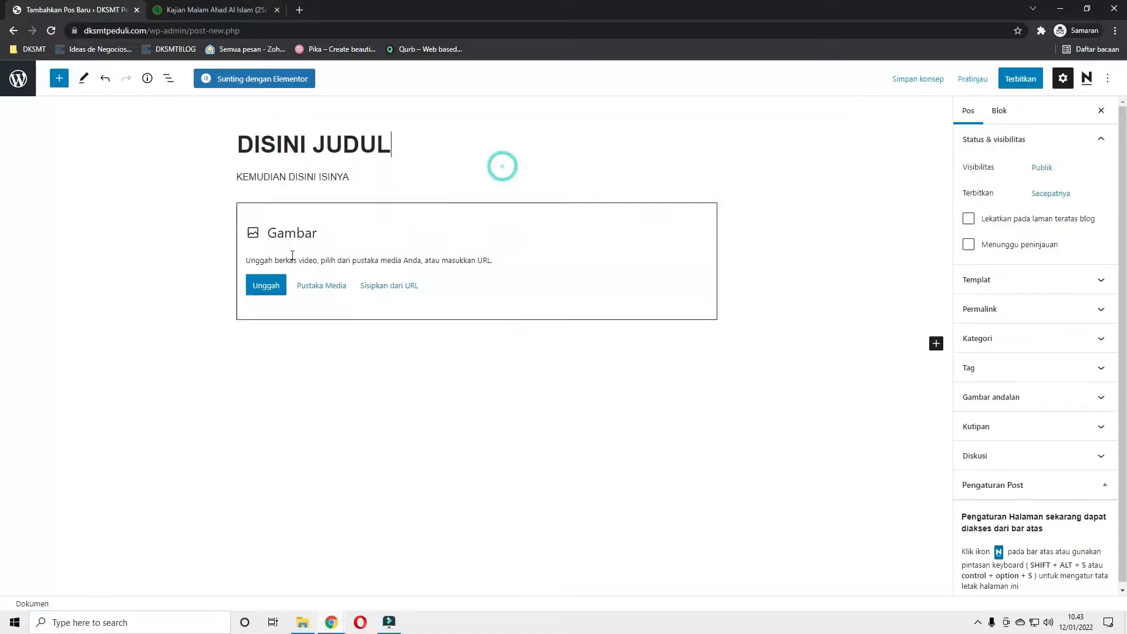
left_click(555, 261)
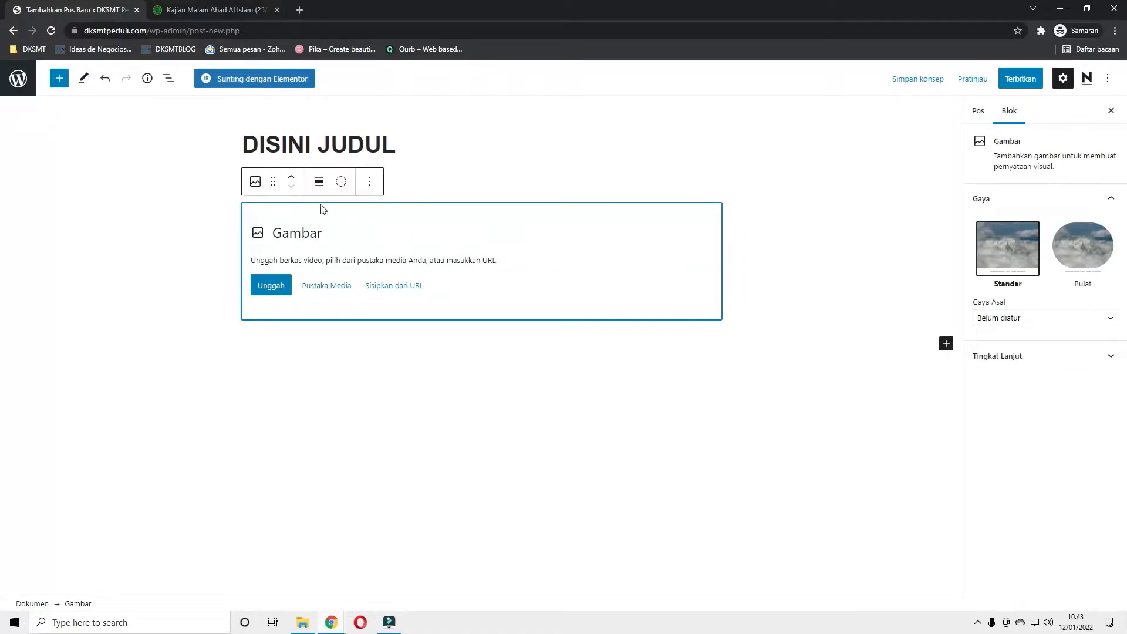
left_click(457, 405)
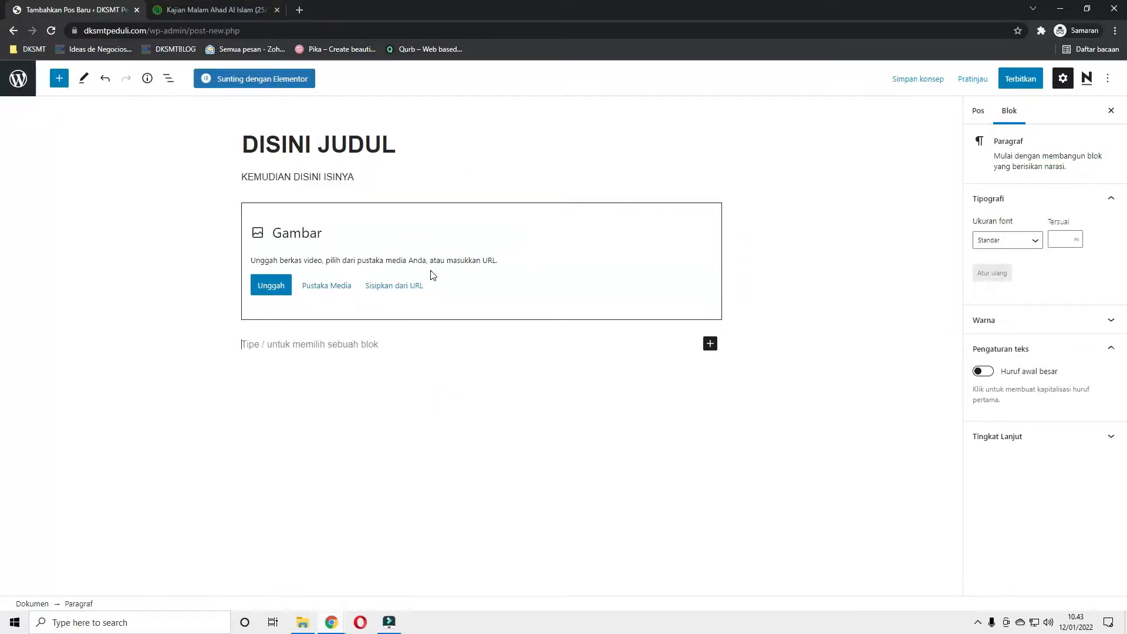
left_click(358, 242)
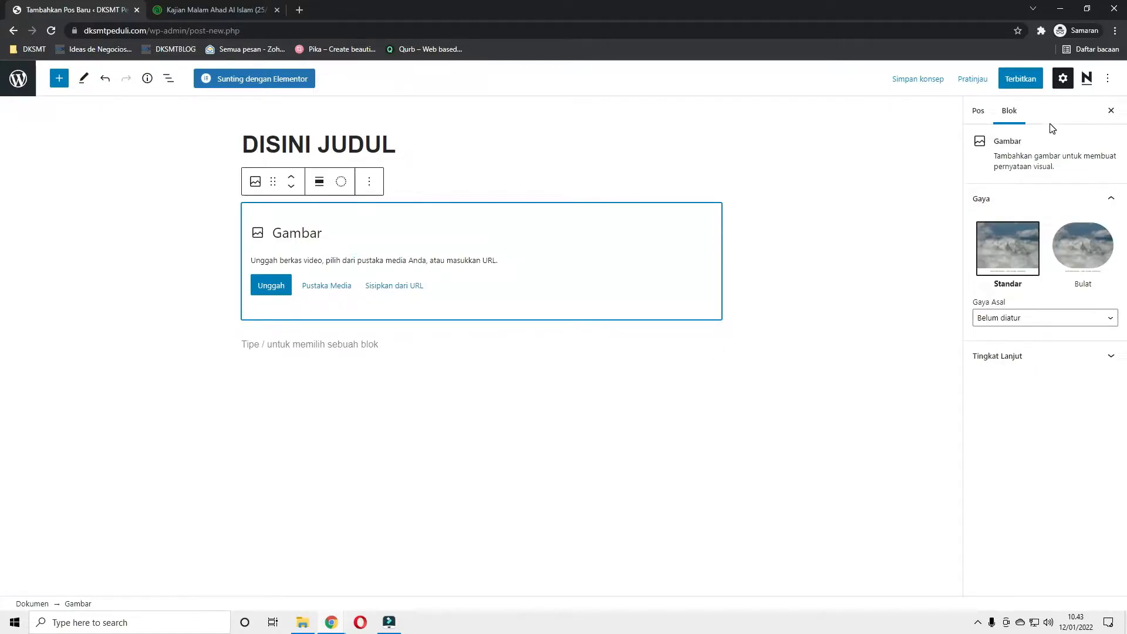
Hide the editor's settings sidebar and show it again
left_click(1064, 84)
left_click(1063, 80)
left_click(1063, 80)
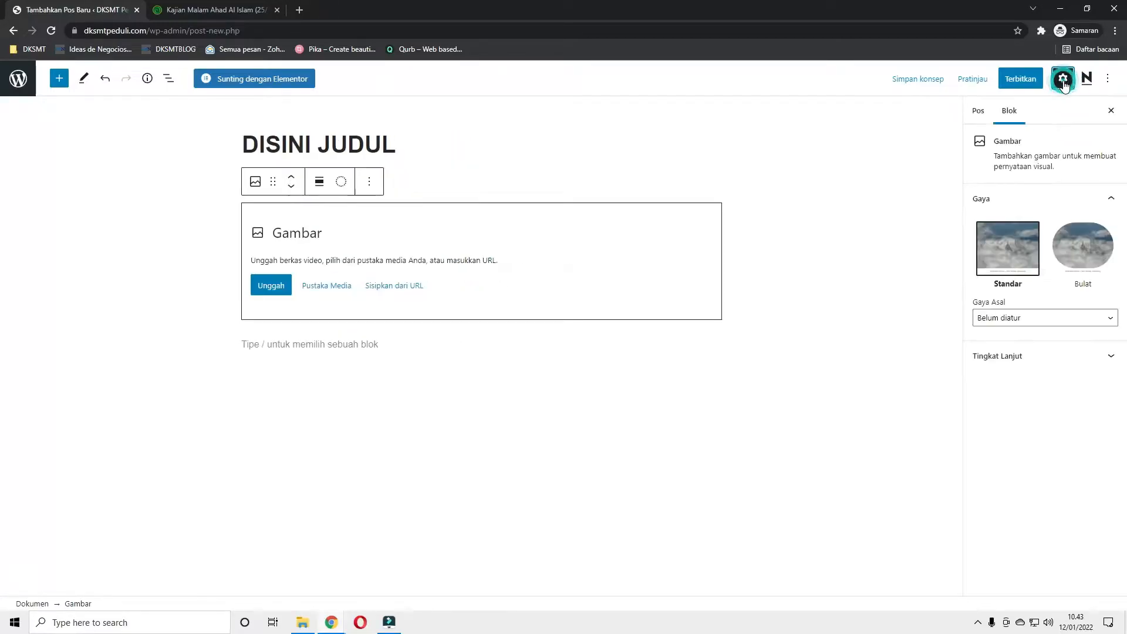
Show the post's own settings instead of the block's and expand the Permalink section
left_click(979, 114)
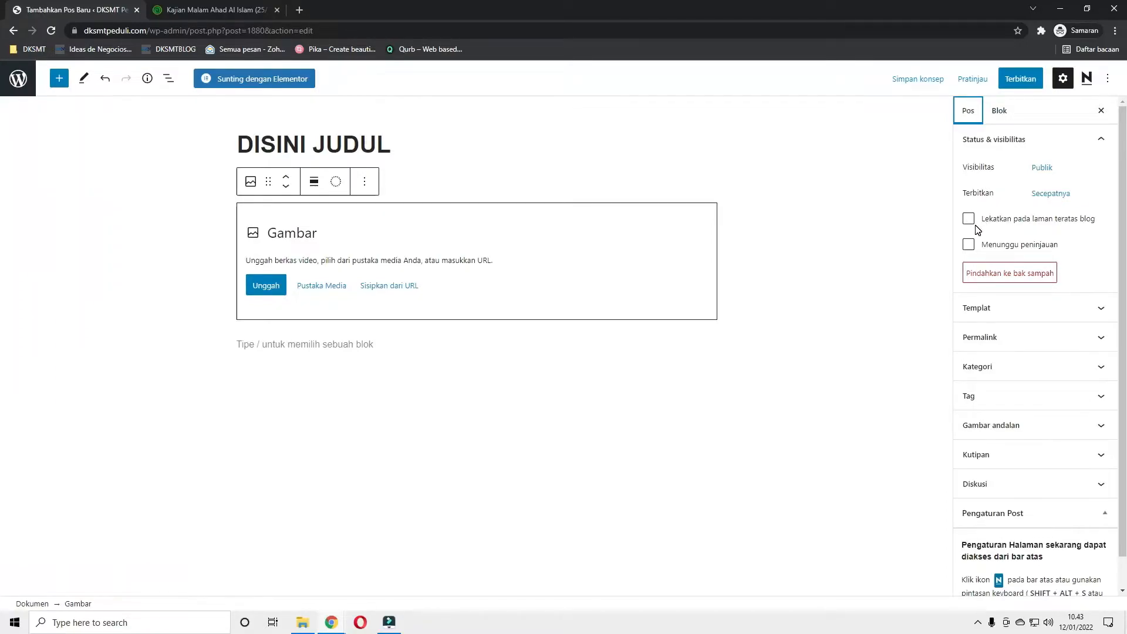
scroll(1001, 308, "down", 1)
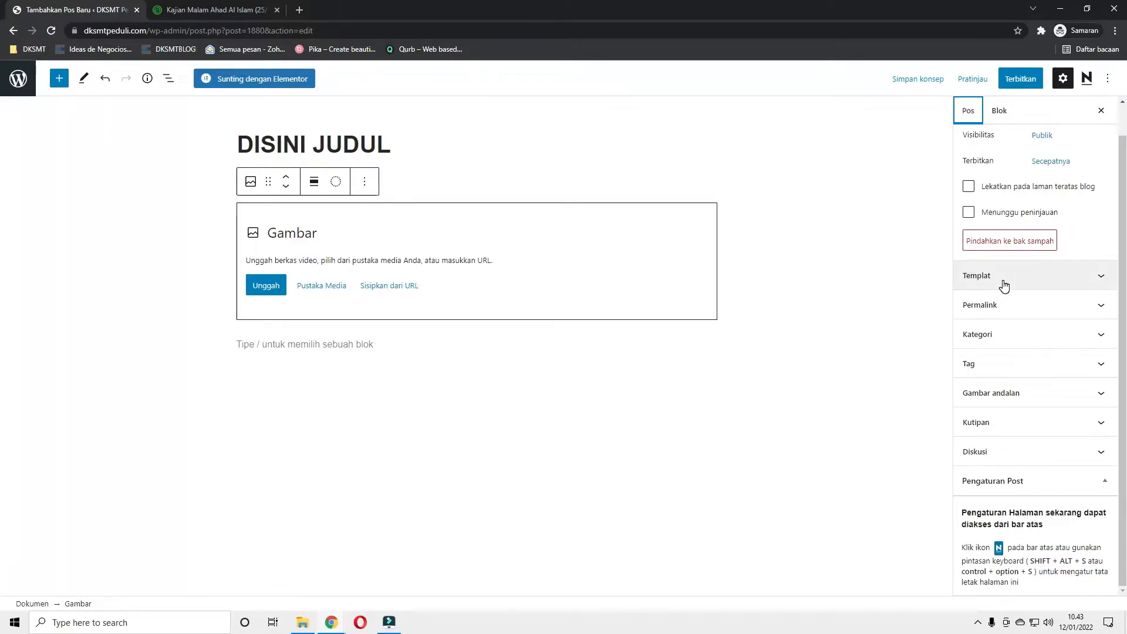
left_click(1000, 311)
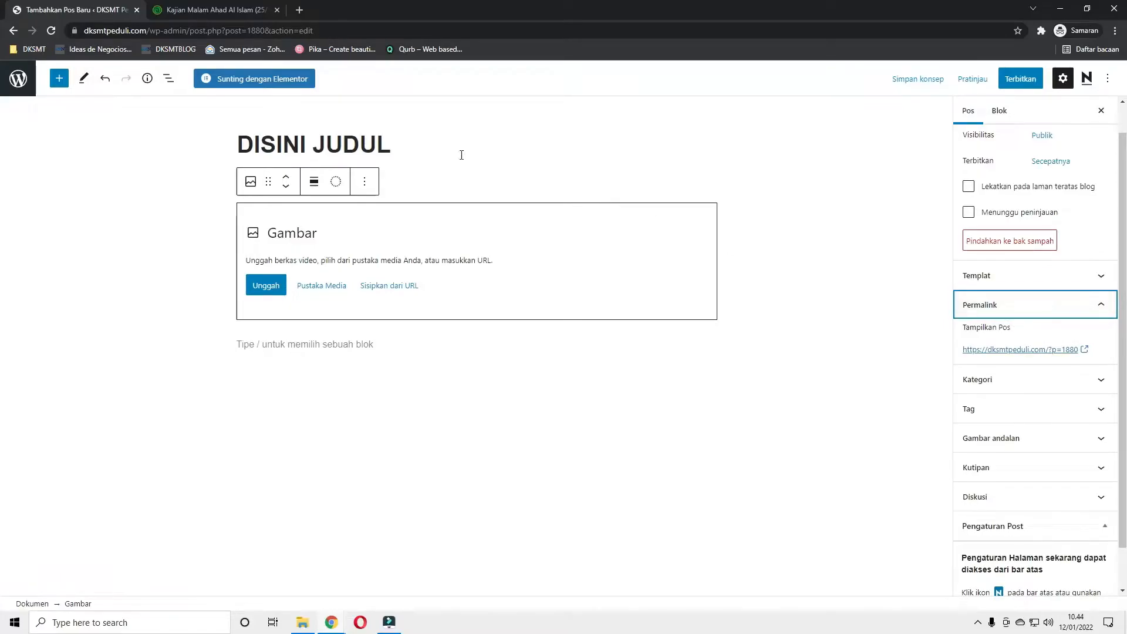
left_click(196, 6)
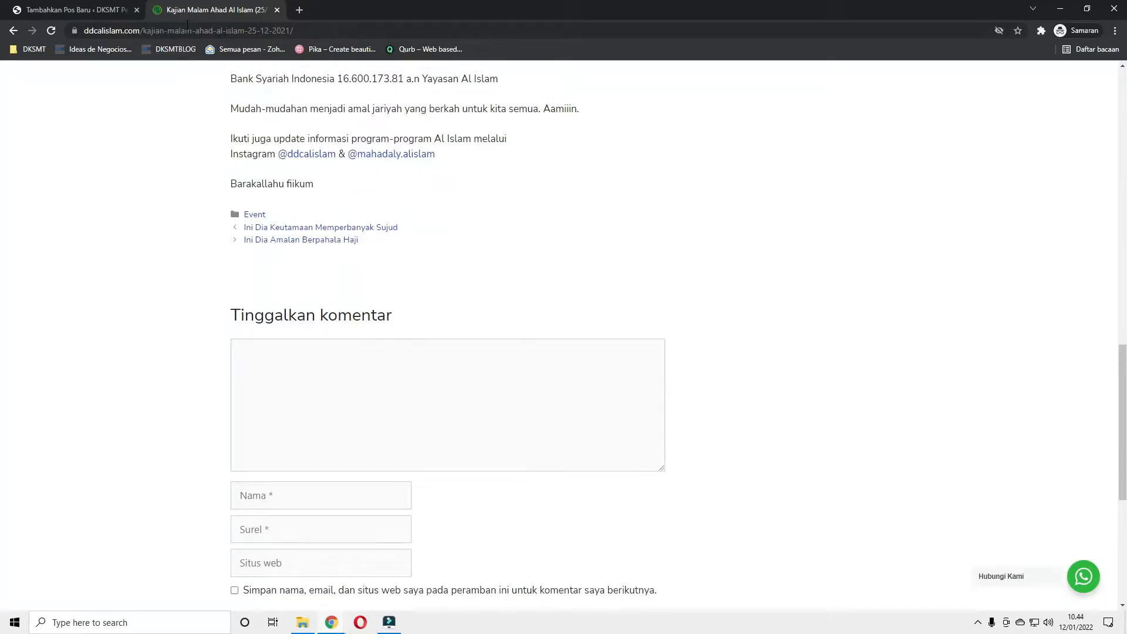
left_click_drag(193, 31, 441, 49)
key("BackSpace")
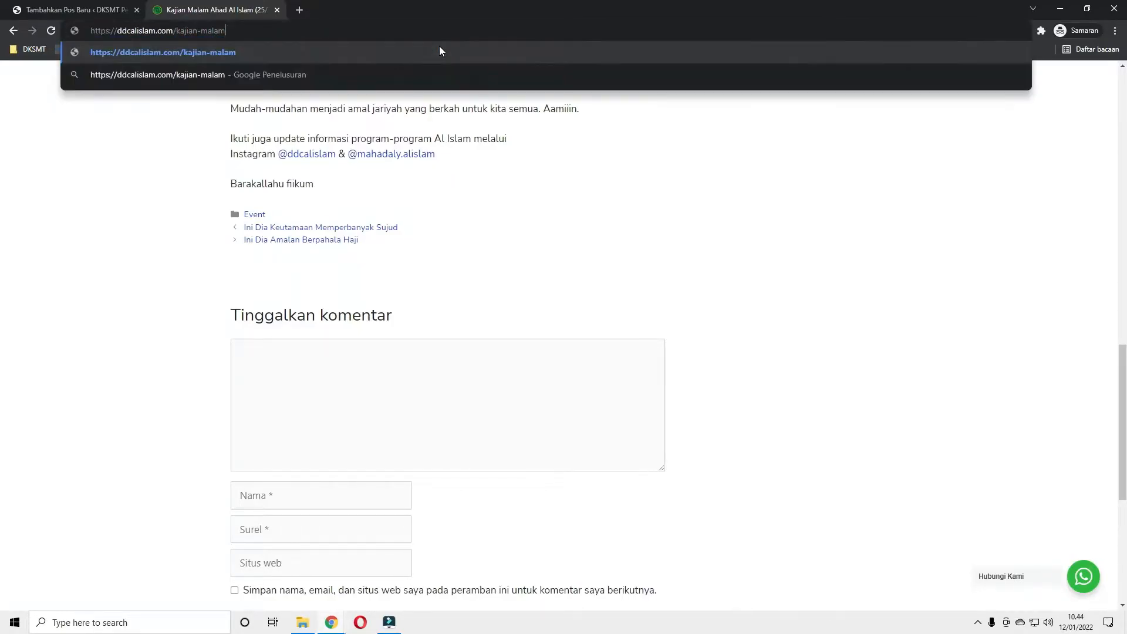
left_click(65, 10)
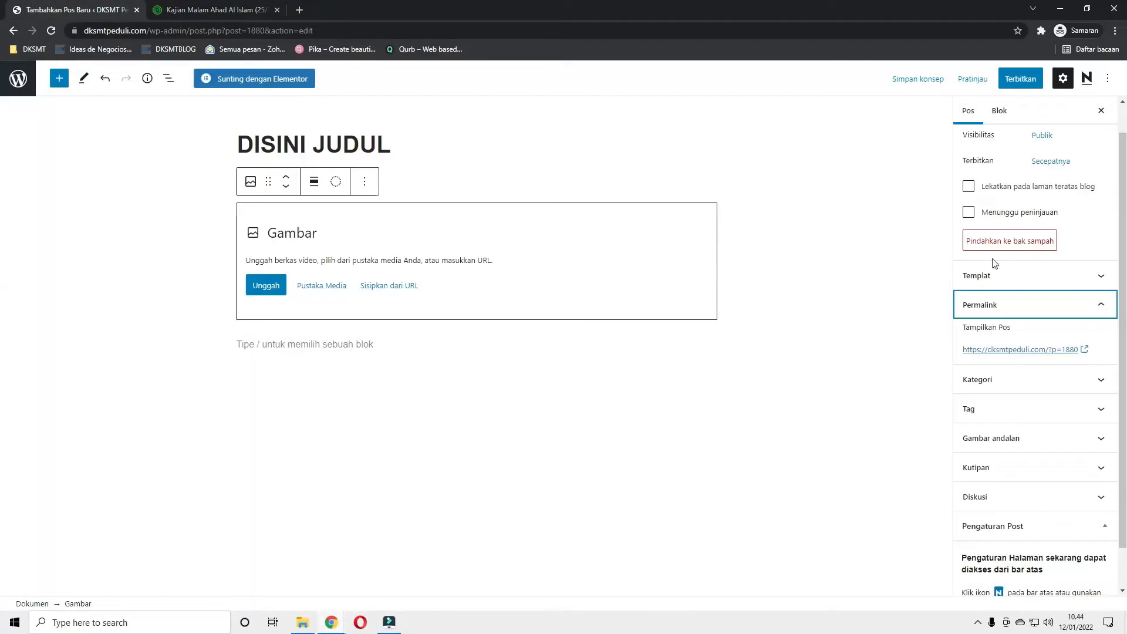
Collapse the Permalink section and assign the post to the Artikel category
left_click(1023, 311)
left_click(1021, 332)
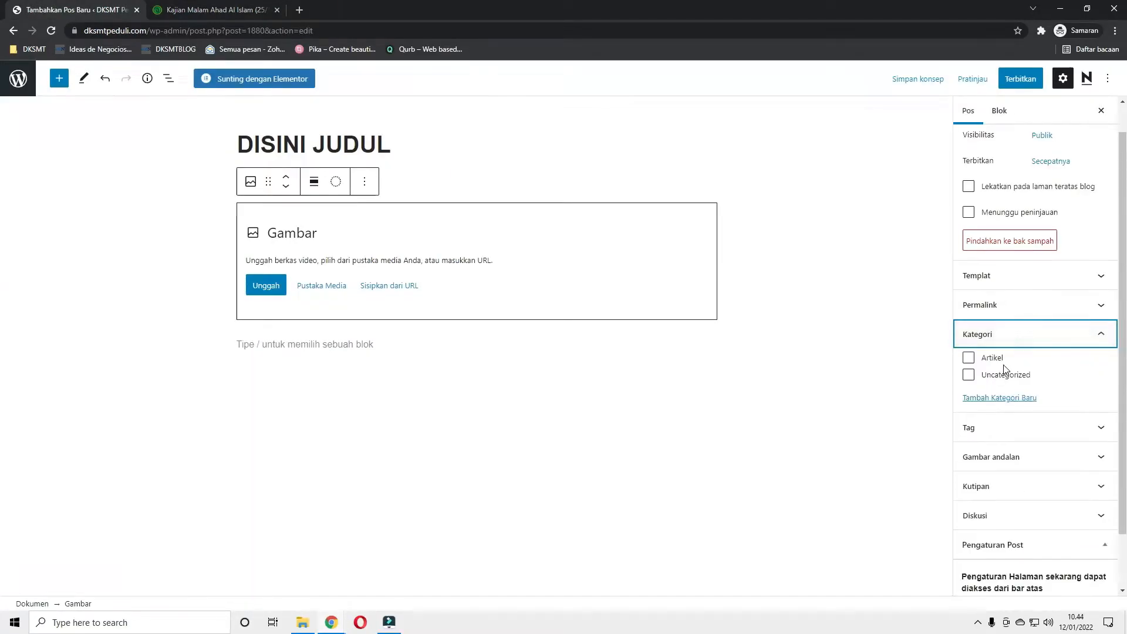
left_click(969, 358)
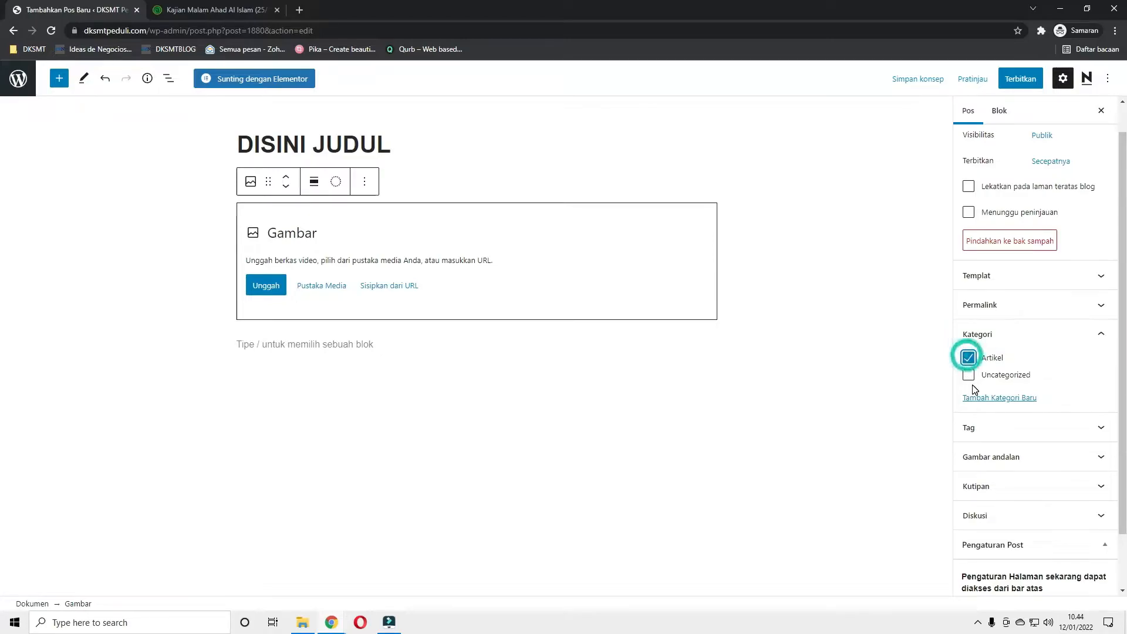
Enter Berita Motibvasi as a new category name and clear it without adding the category
left_click(980, 399)
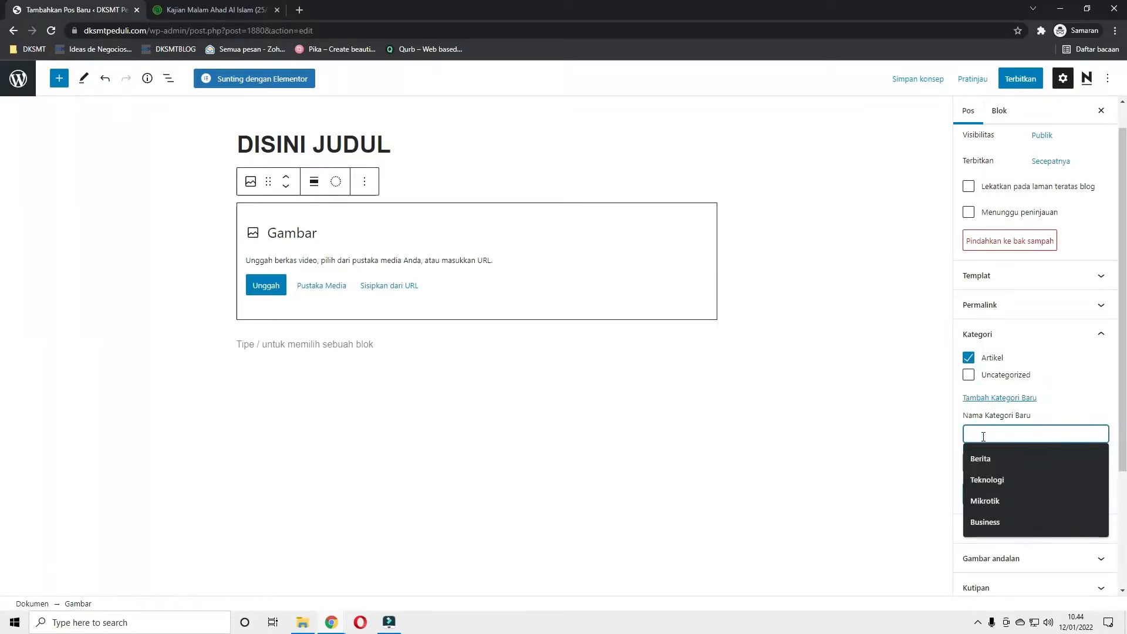
type("Berita Motibvasi")
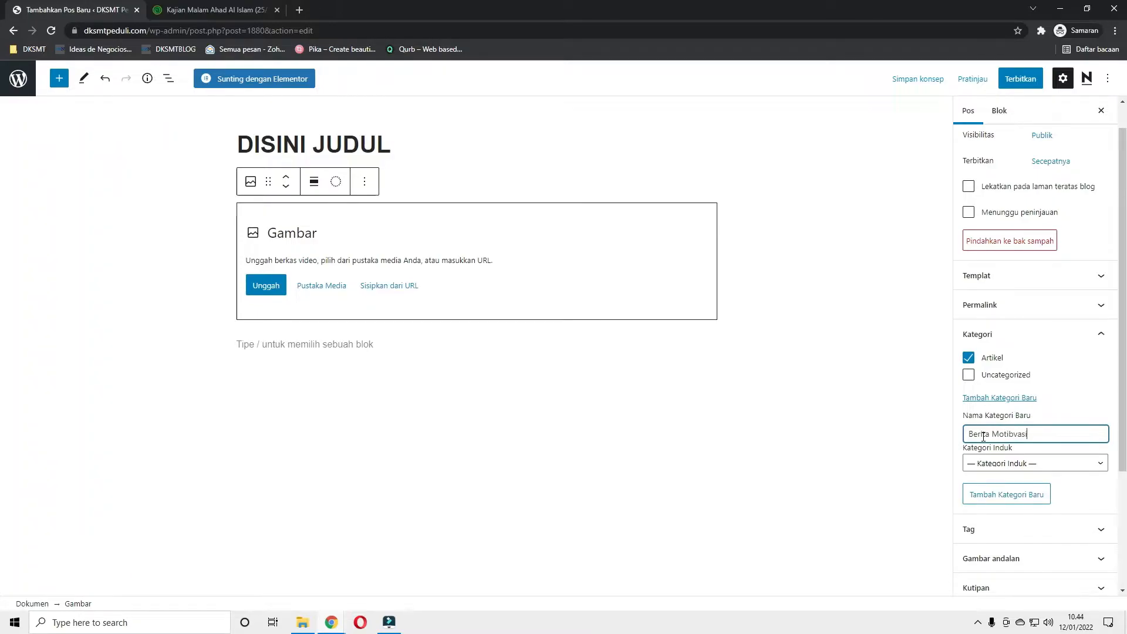
key("ctrl+a")
key("BackSpace")
Add the tags kajian and islami to the post and remove both again
left_click(1018, 532)
scroll(1039, 487, "down", 2)
left_click(1018, 425)
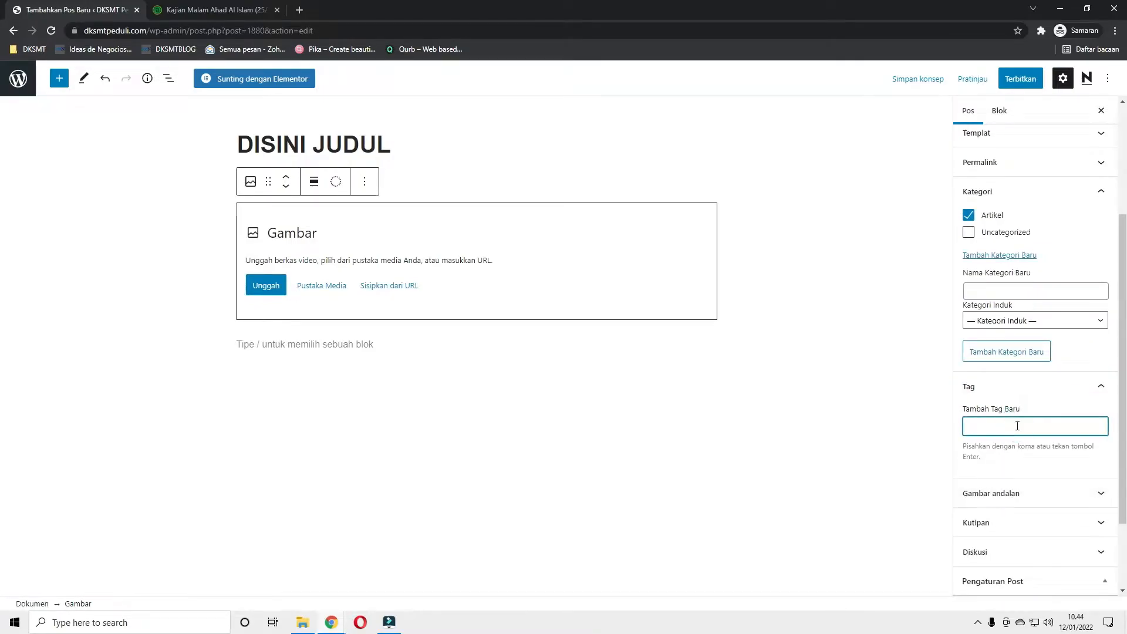
type("kajian")
key("Return")
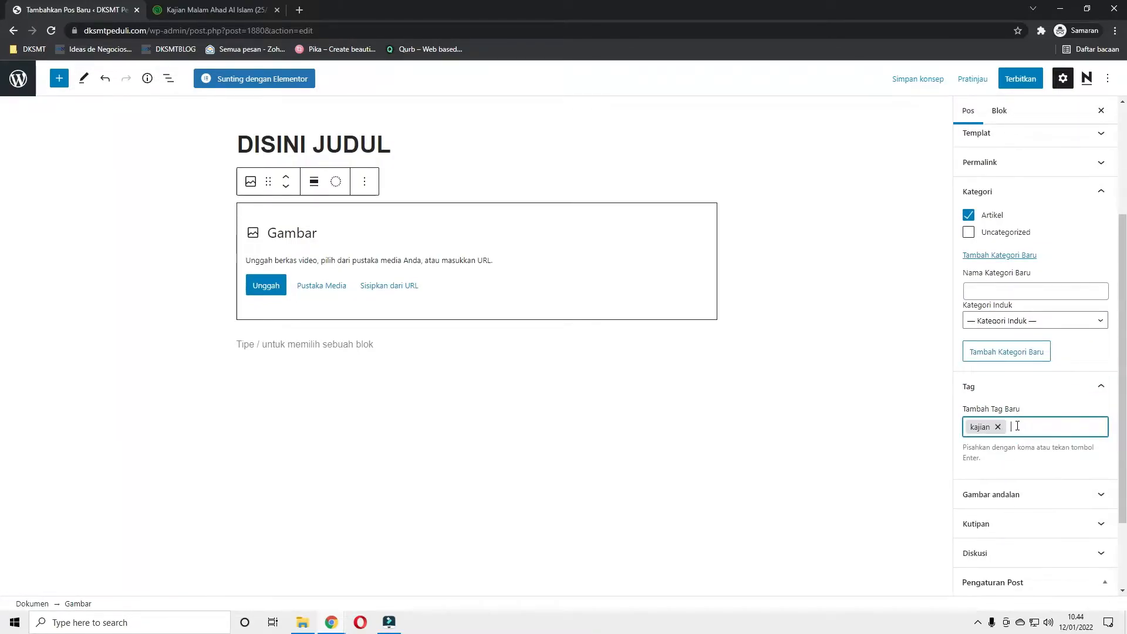
type("islami")
key("Return")
key("BackSpace")
key("BackSpace")
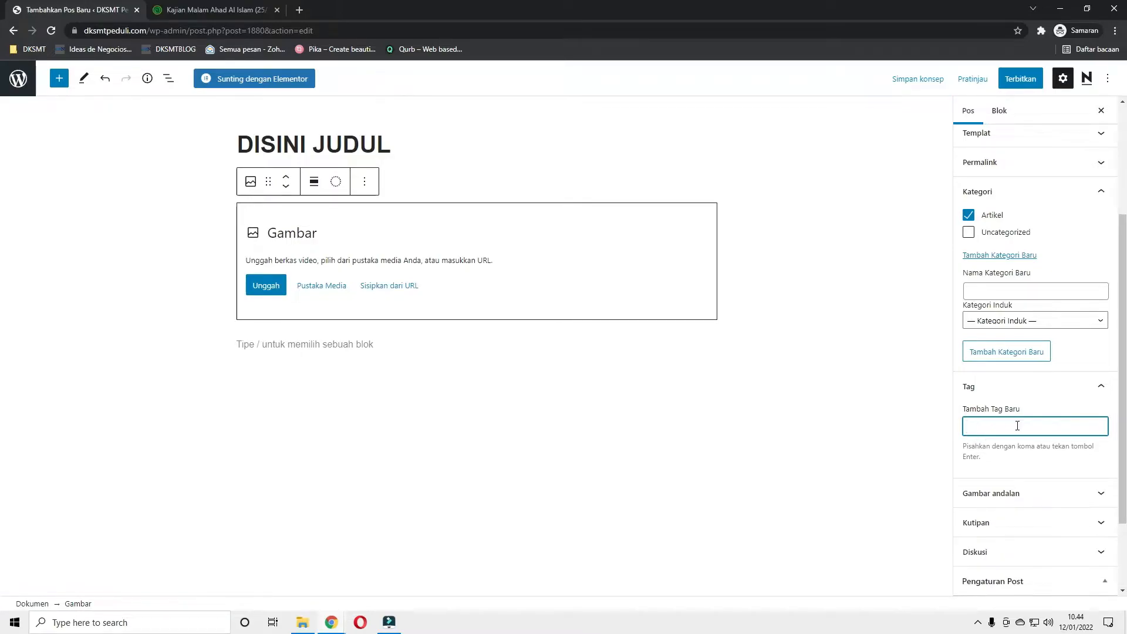
Expand the Gambar andalan section and view the thumbnails on the example site's Berita dan Artikel page
left_click(1007, 505)
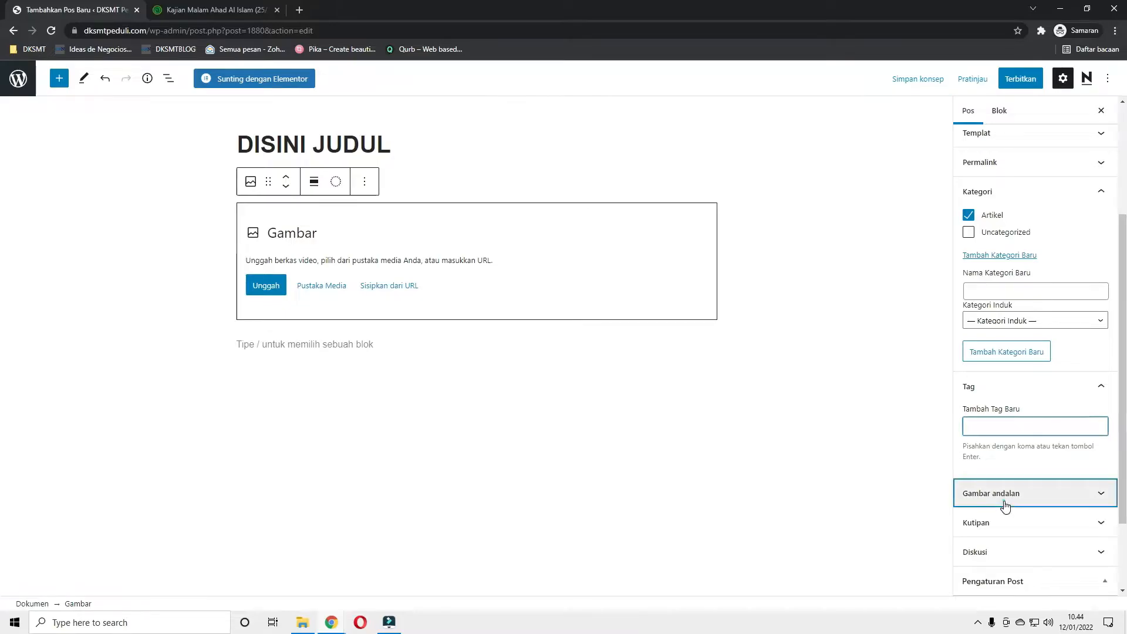
left_click(286, 7)
scroll(377, 180, "up", 15)
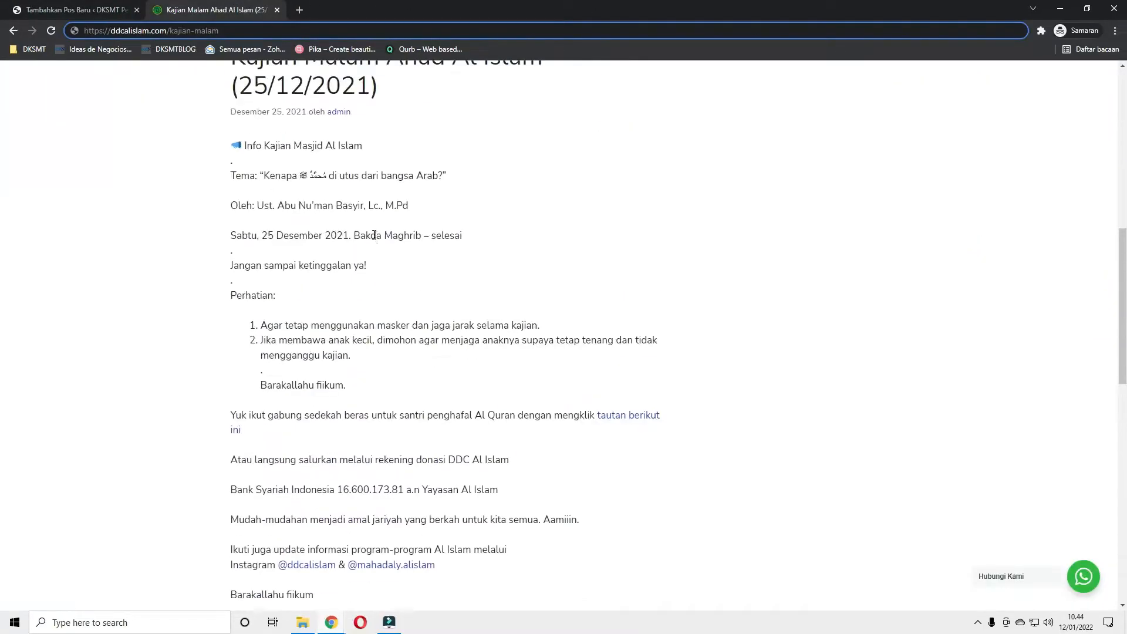
left_click(651, 89)
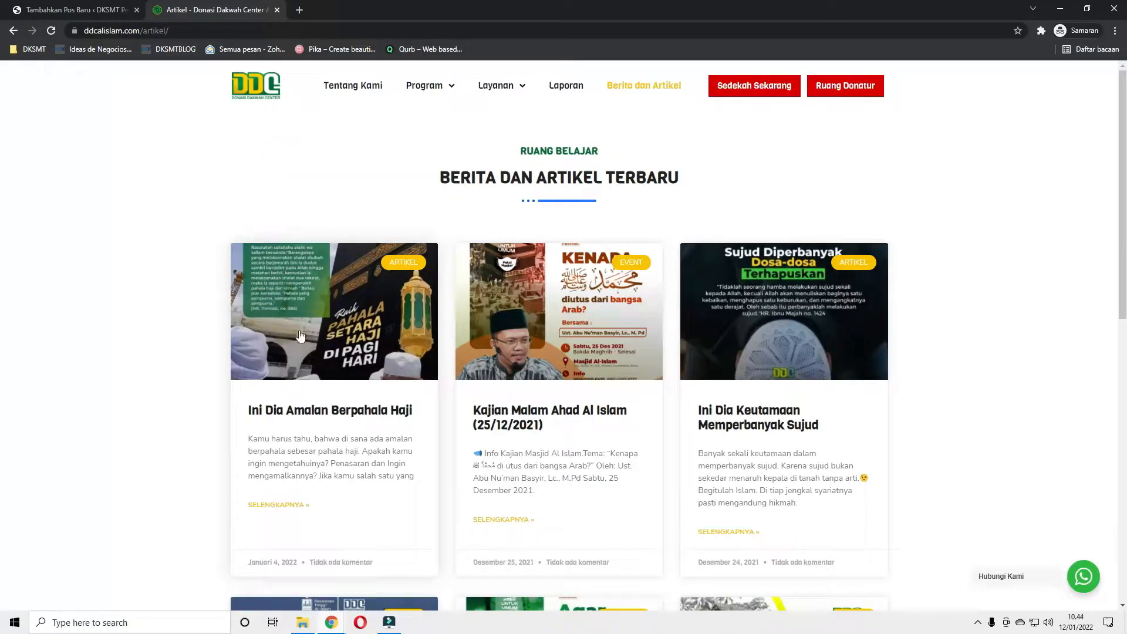
left_click(121, 6)
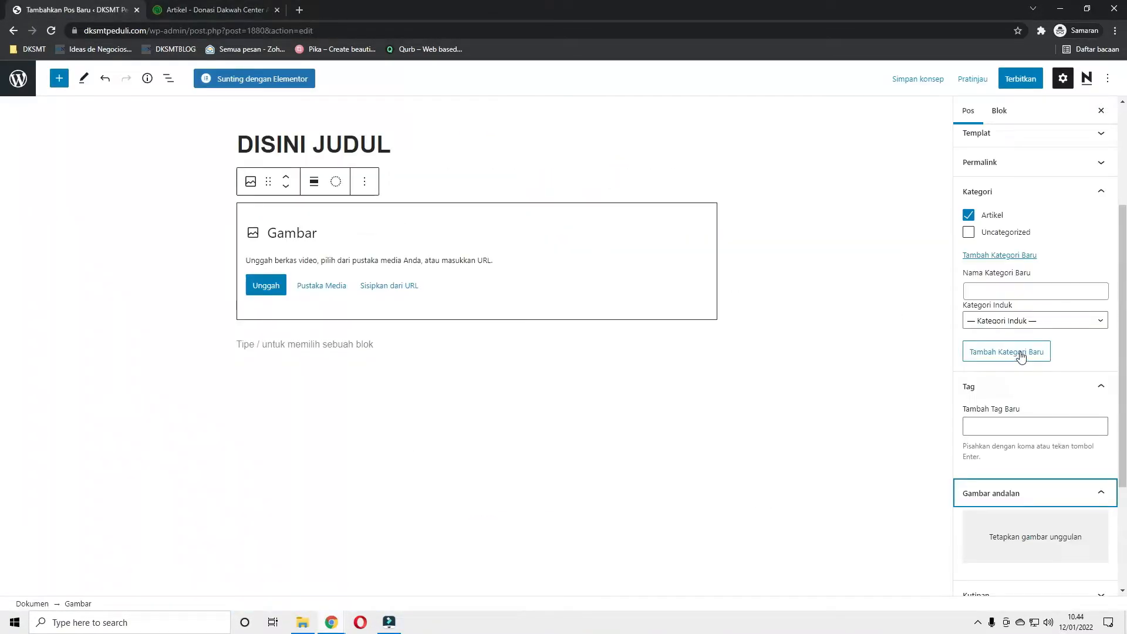
Set the Membeli Lahan Di Surga poster from the media library as the post's featured image
left_click(1020, 544)
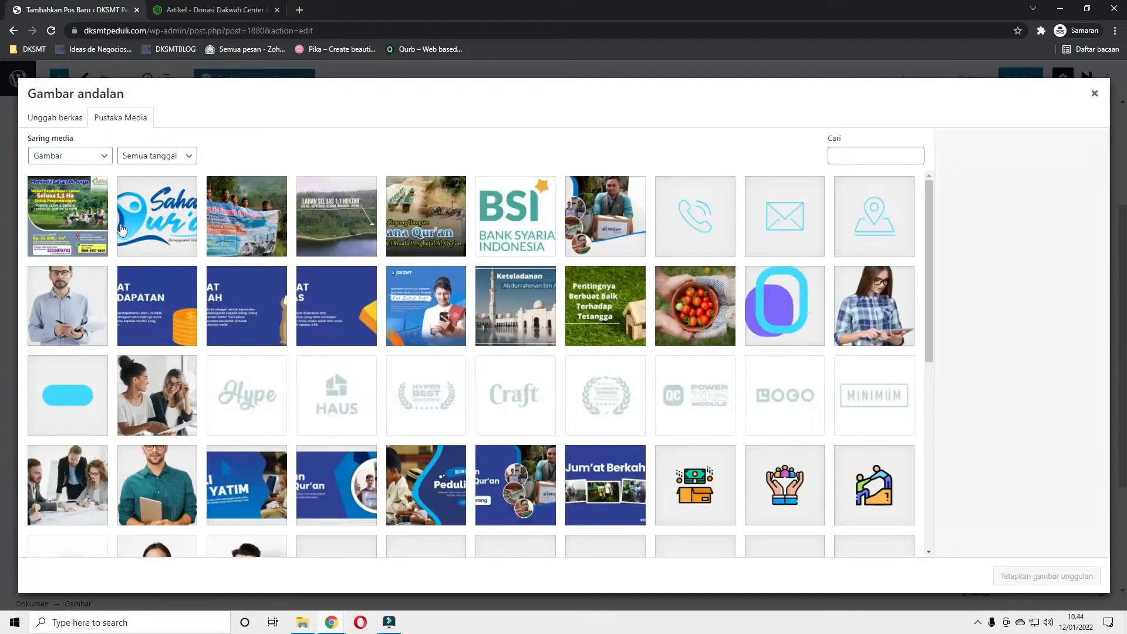
left_click(72, 226)
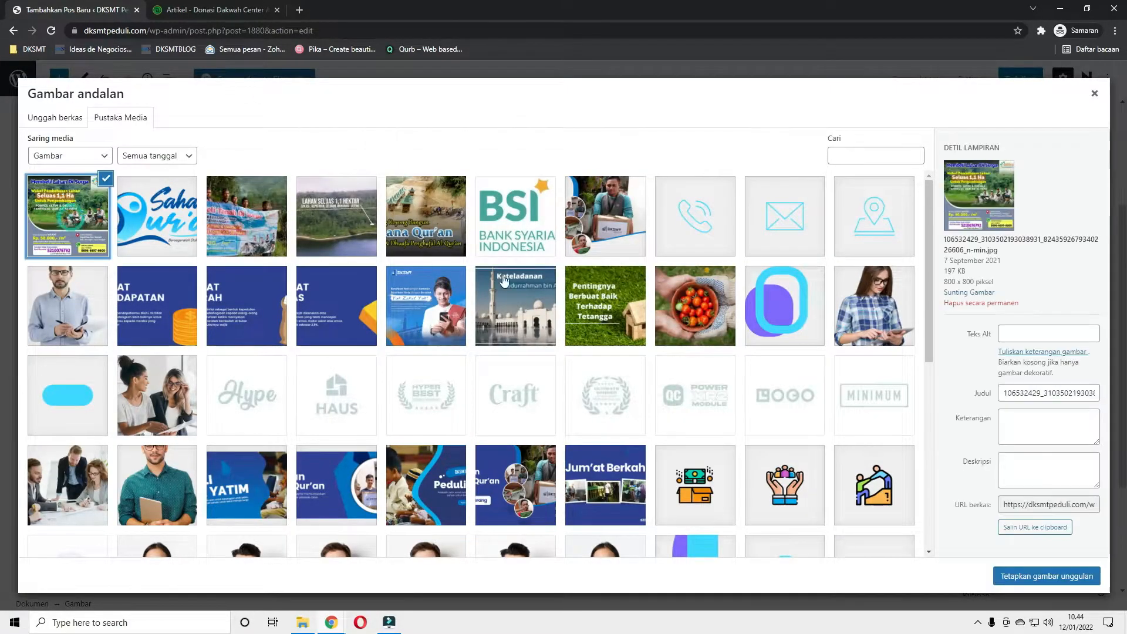
left_click(1038, 581)
scroll(964, 235, "down", 3)
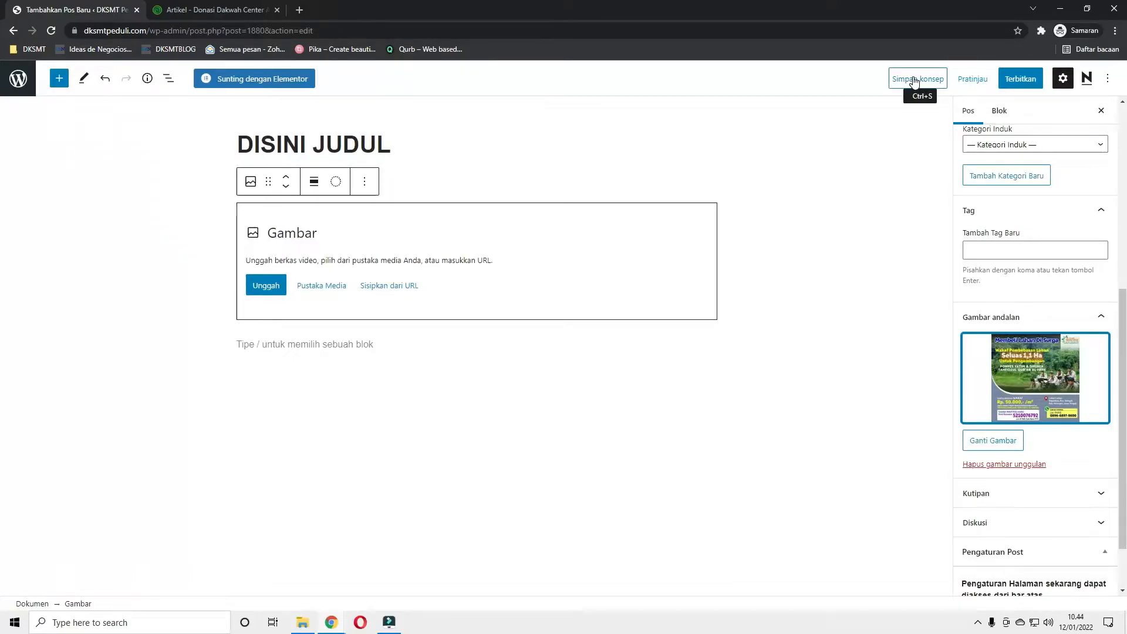
Preview the post in a new tab, check its title, image, text and comment form, and close the preview
left_click(964, 82)
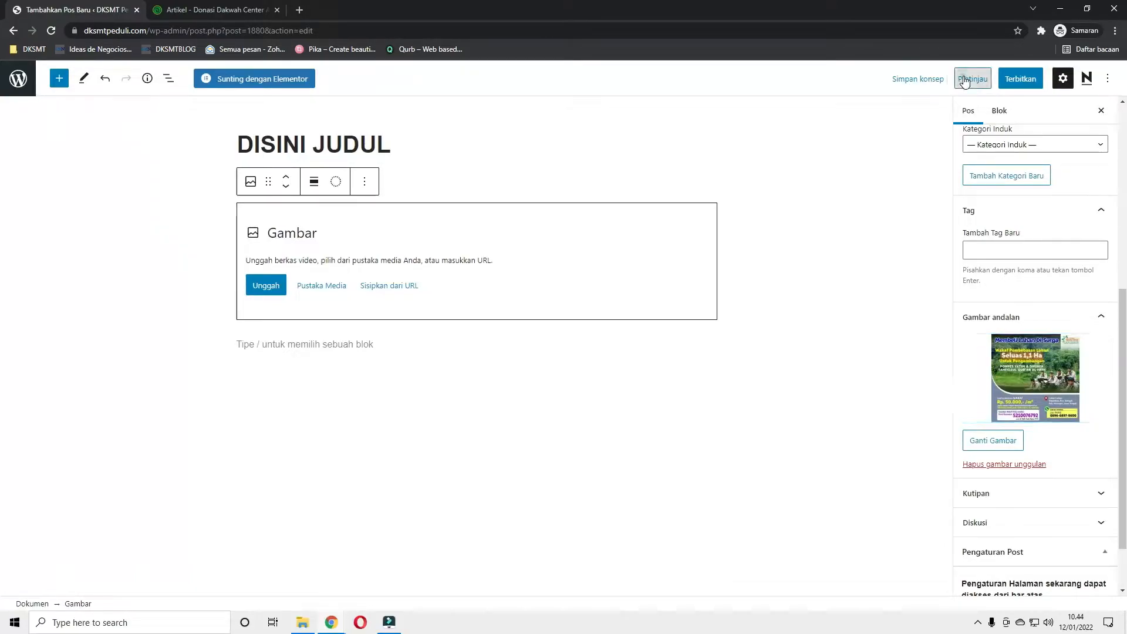
left_click(910, 194)
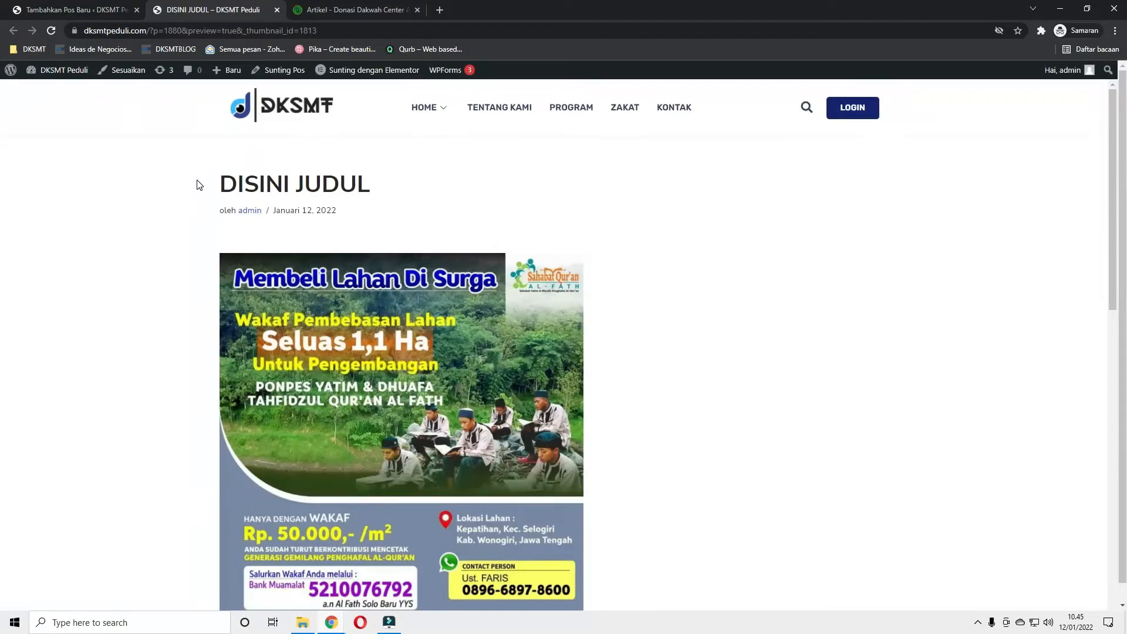
scroll(324, 211, "down", 10)
scroll(325, 211, "up", 3)
scroll(324, 211, "down", 3)
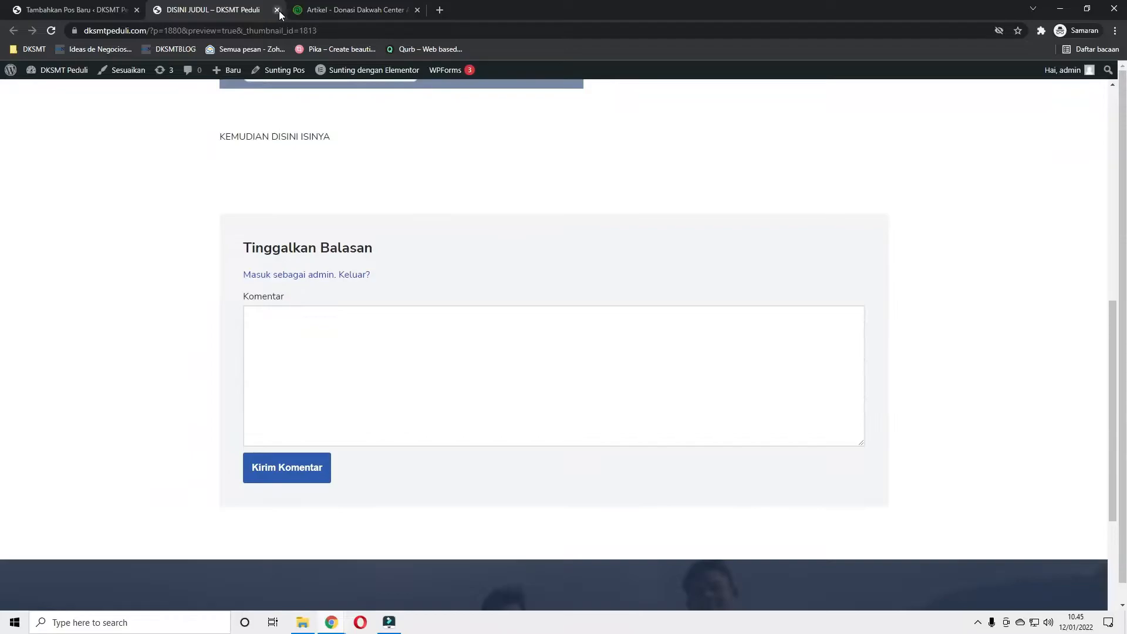
left_click(277, 10)
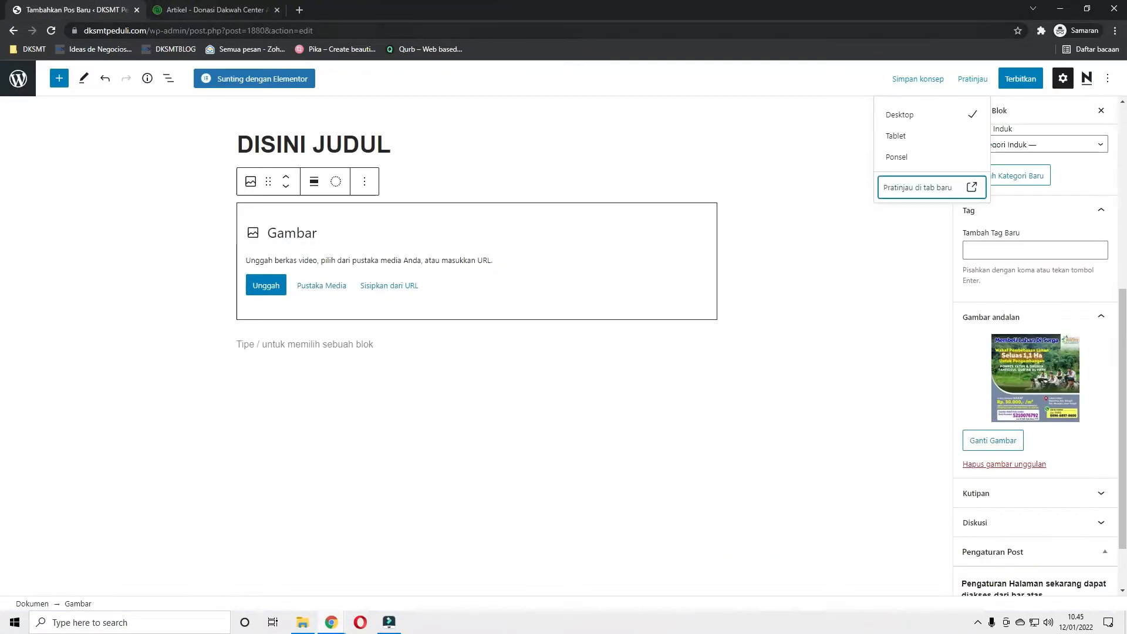
Leave the post editor and look through the list of the site's pages
left_click(22, 88)
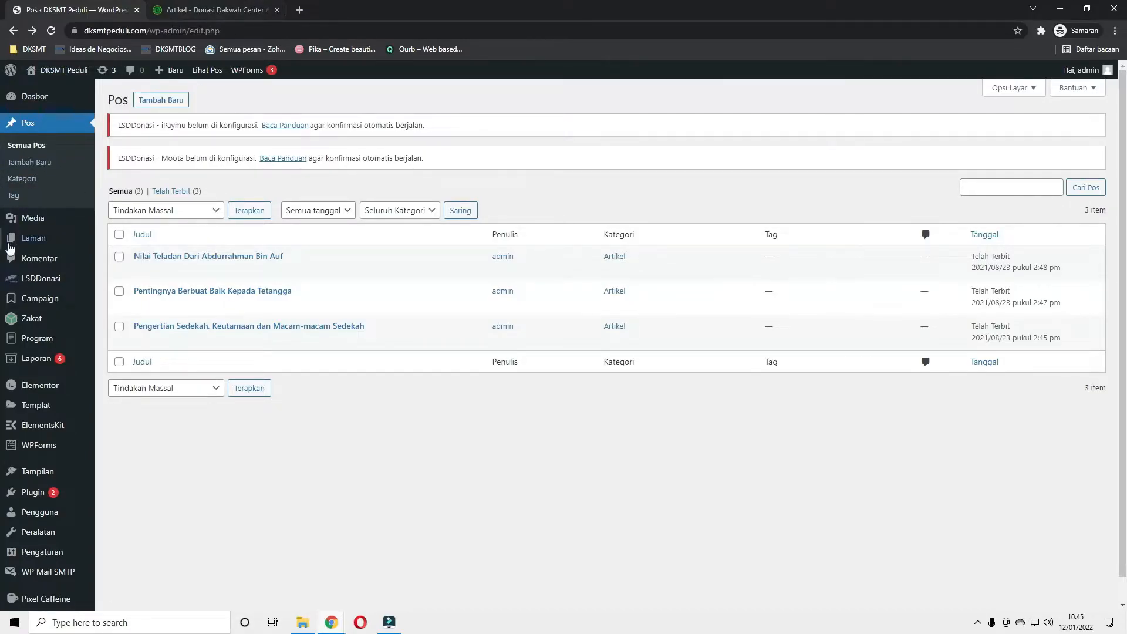
left_click(33, 242)
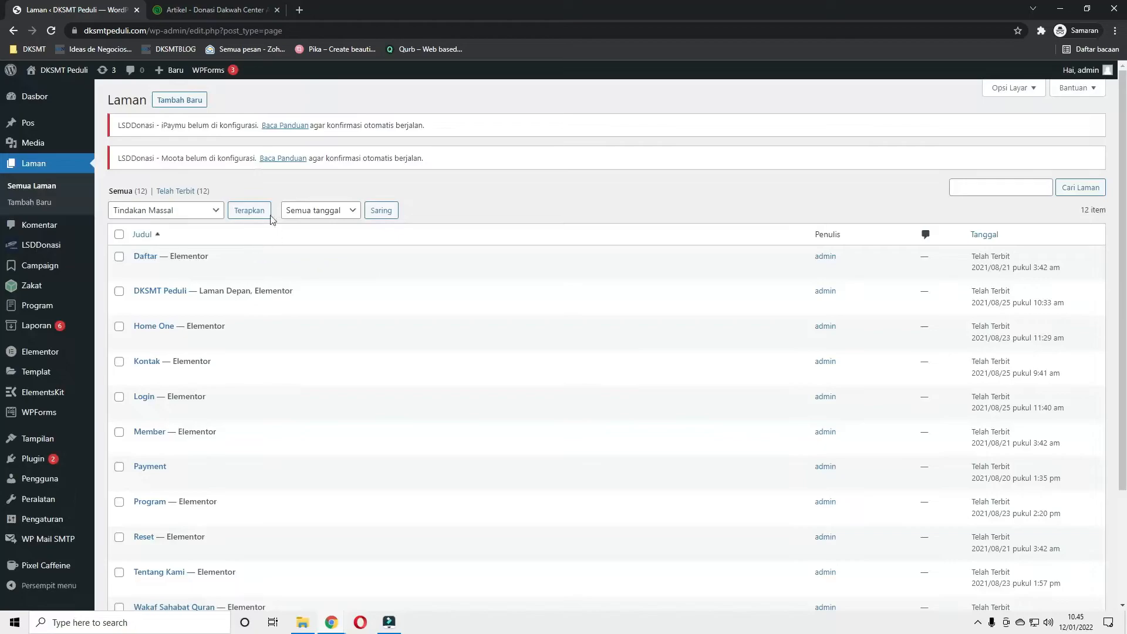
scroll(258, 261, "down", 3)
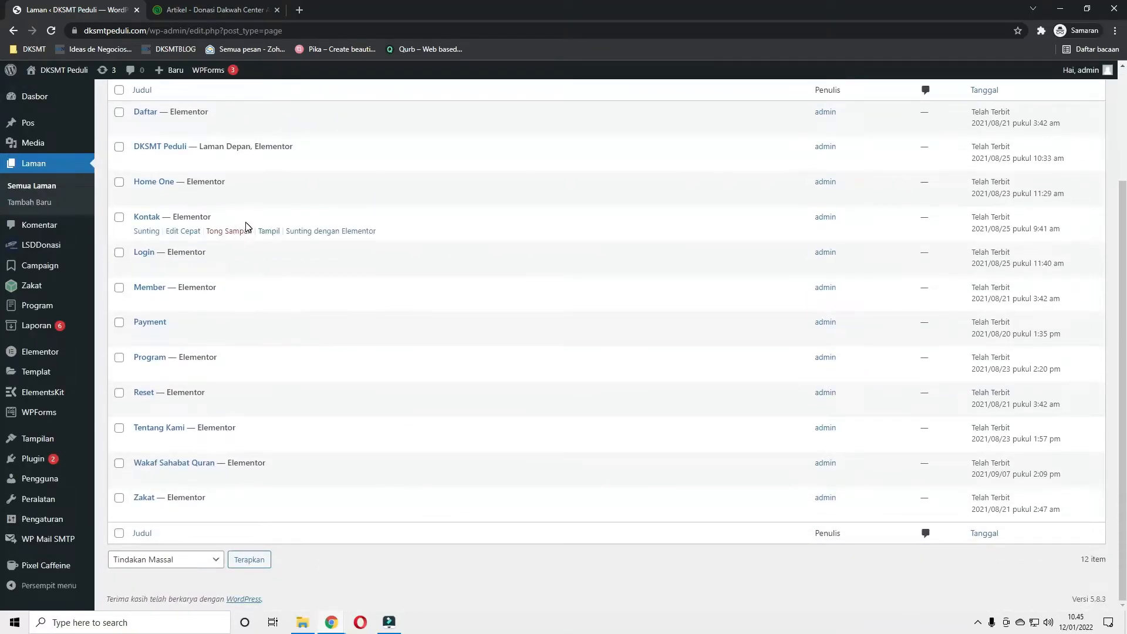
scroll(259, 258, "up", 1)
View the Kontak page in a new tab, go to Home One and examine it down to the article cards
middle_click(271, 290)
left_click(217, 10)
mouse_move(415, 106)
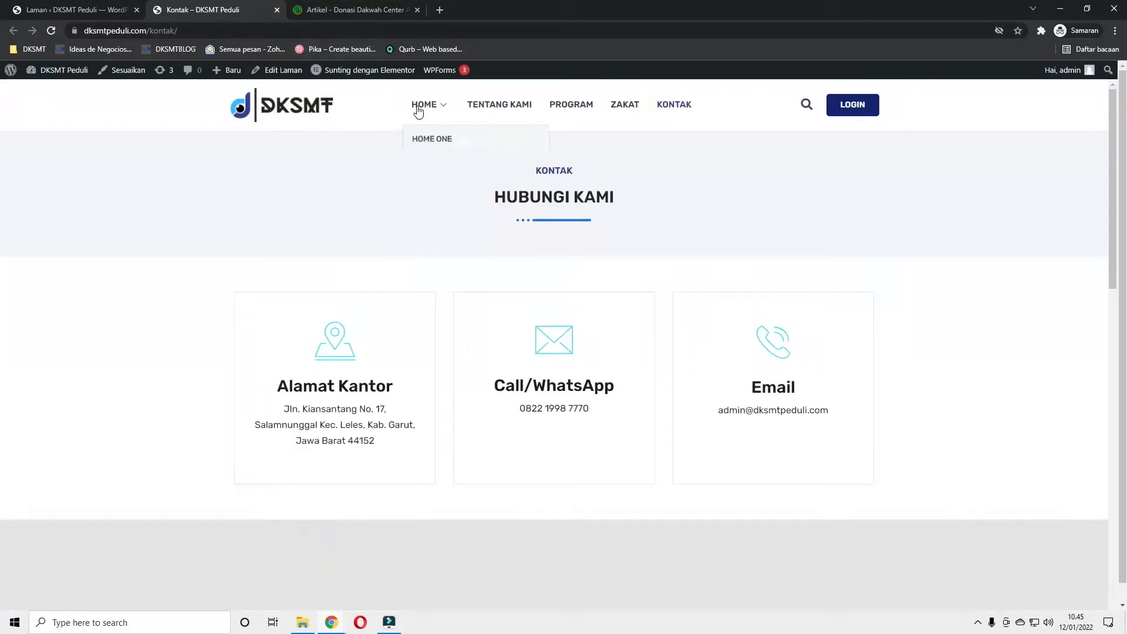
left_click(450, 145)
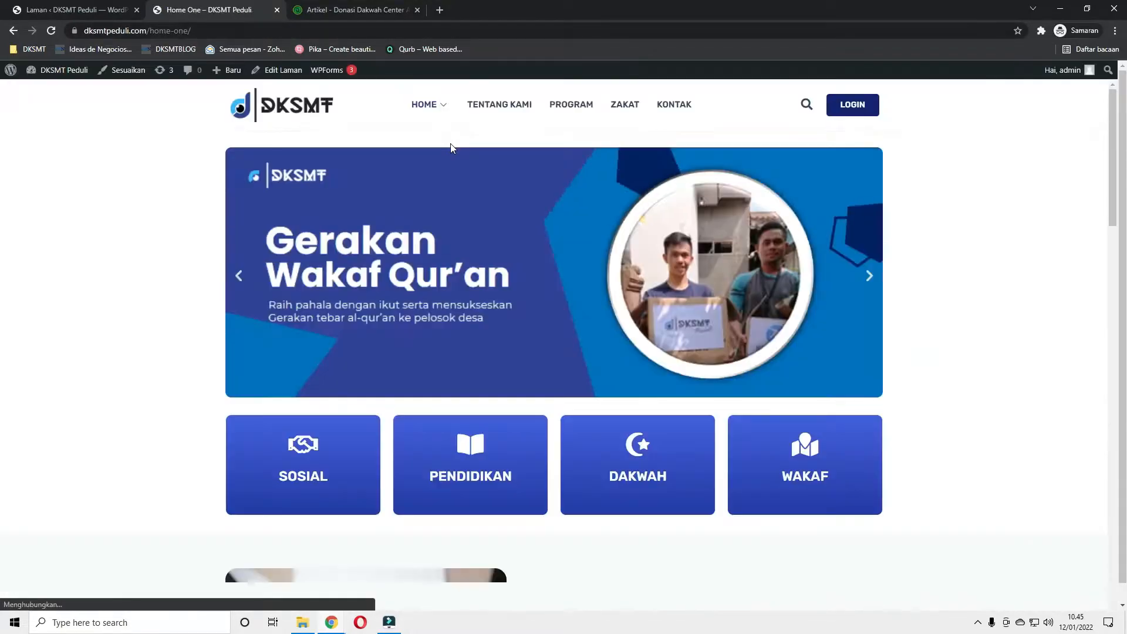
scroll(558, 176, "down", 4)
scroll(559, 174, "up", 4)
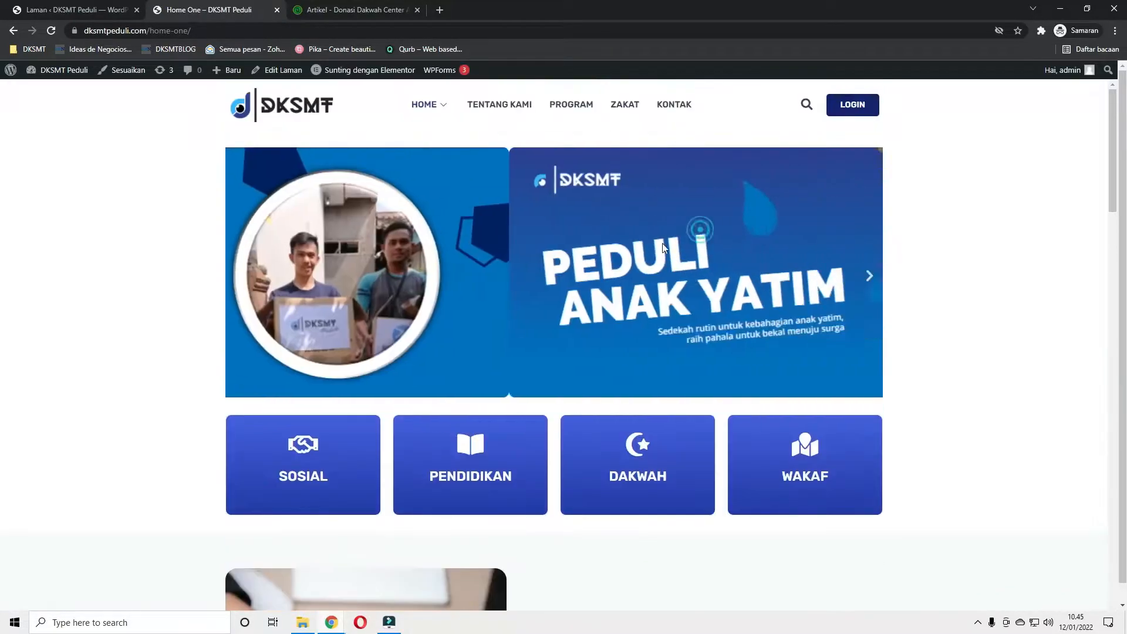
scroll(709, 252, "down", 4)
scroll(552, 251, "down", 15)
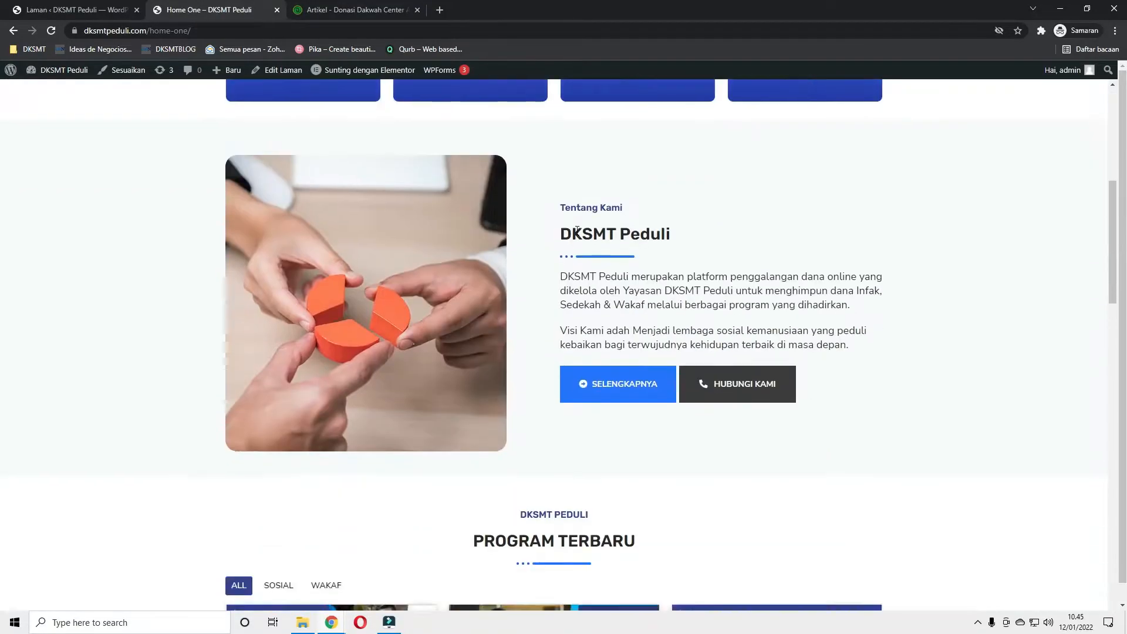
scroll(578, 241, "down", 2)
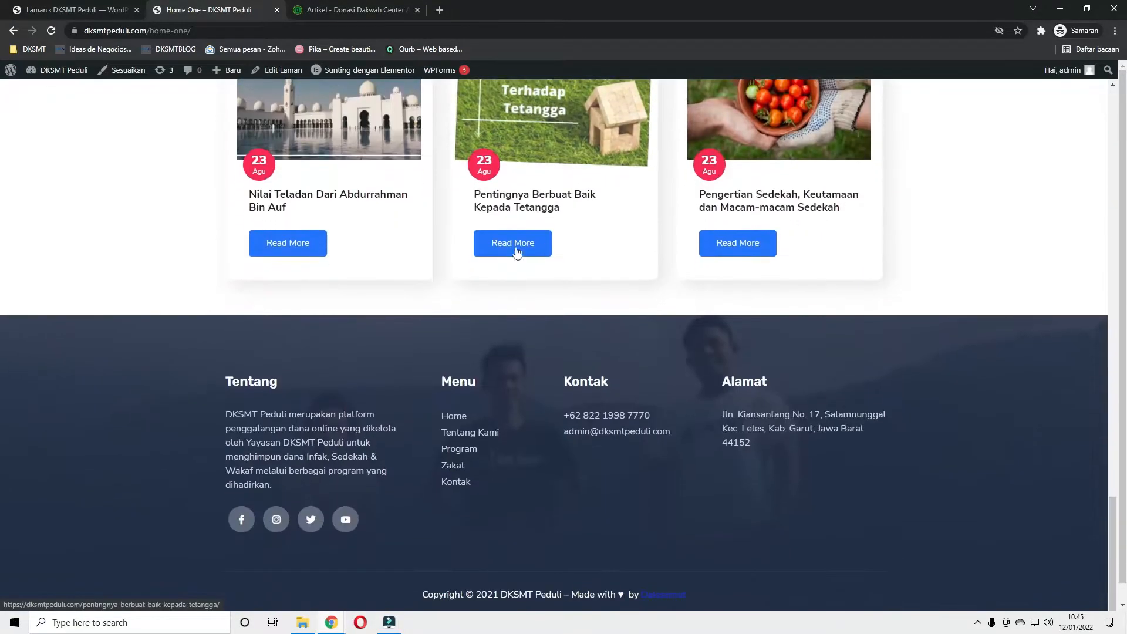
Open LSDDonasi's Tampilan settings in the dashboard and toggle Kode Unik Minus on and off again
left_click(82, 7)
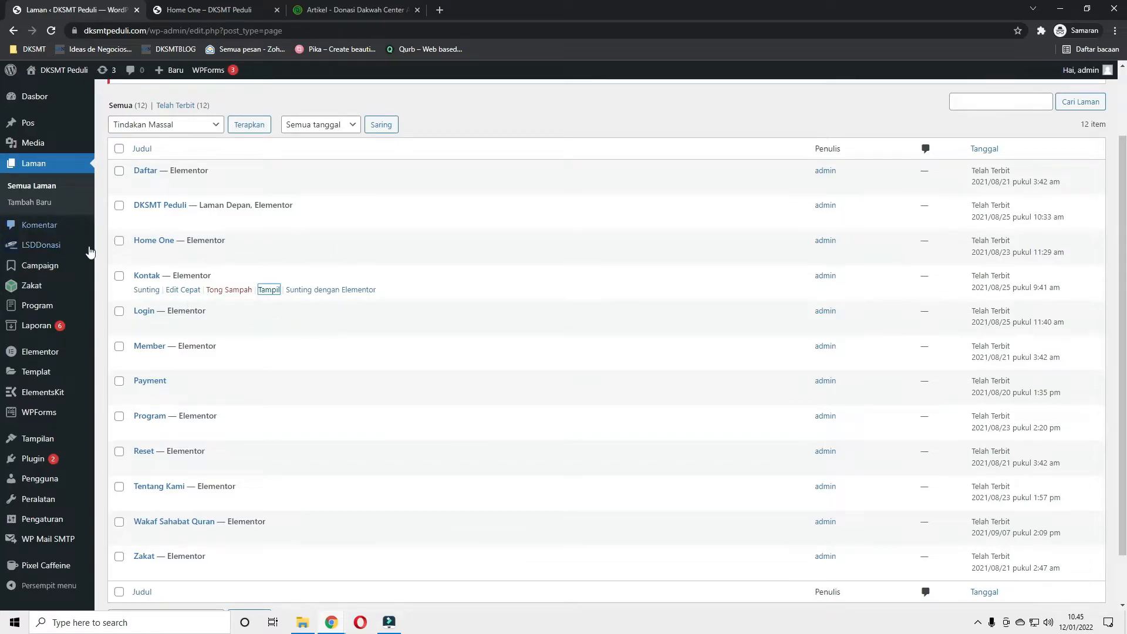
left_click(54, 251)
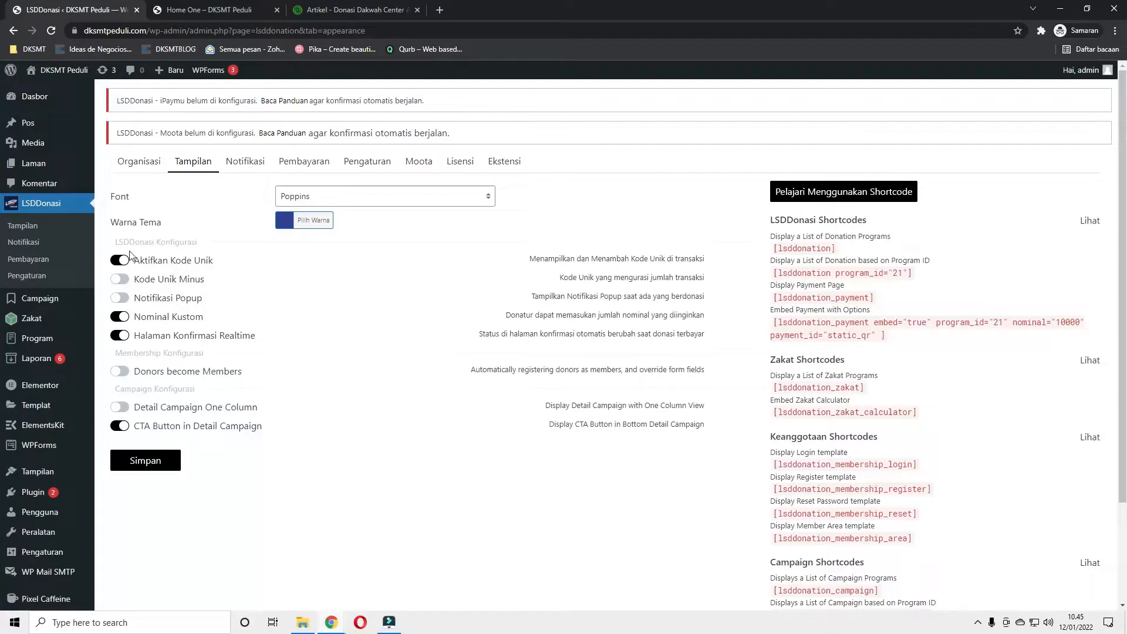
left_click(121, 280)
left_click(120, 280)
Switch to the ddcalislam.com example site and open its home page
left_click(353, 9)
scroll(323, 168, "down", 3)
scroll(323, 235, "up", 3)
left_click(266, 86)
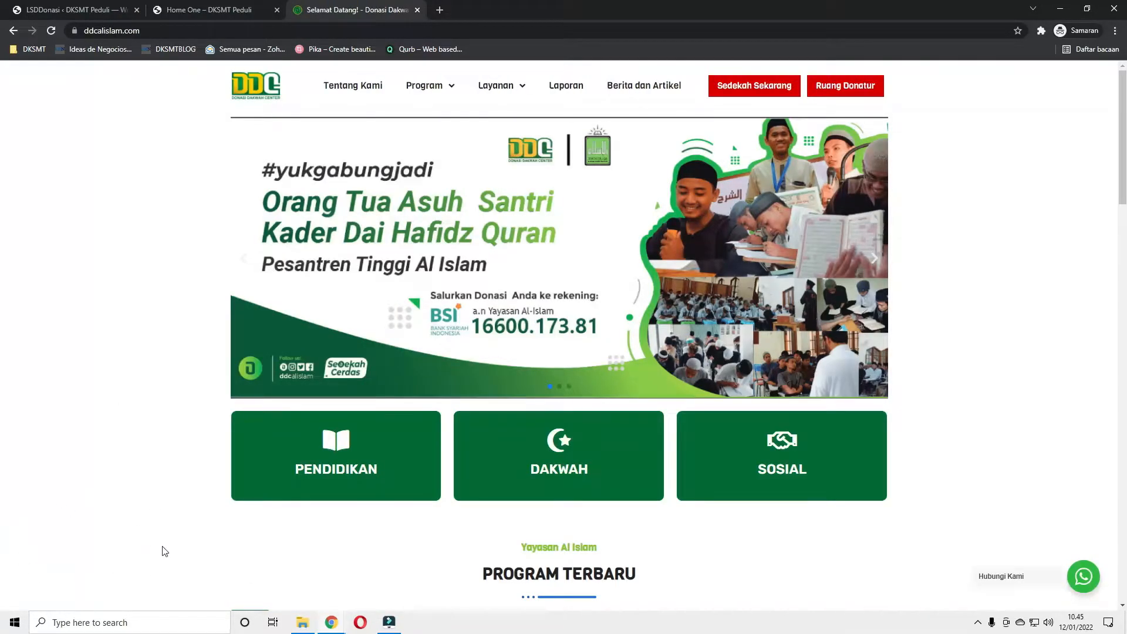
Search Google for indonesiamendengar.id in a new browser tab
left_click(441, 10)
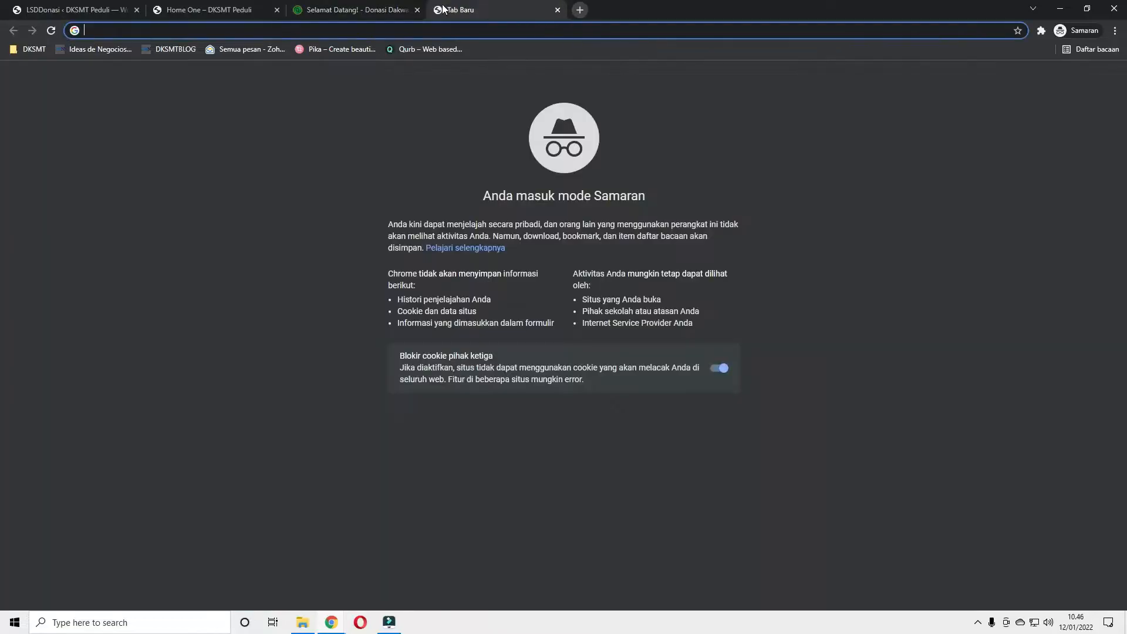
type("indonesiamendengar.cid")
key("Return")
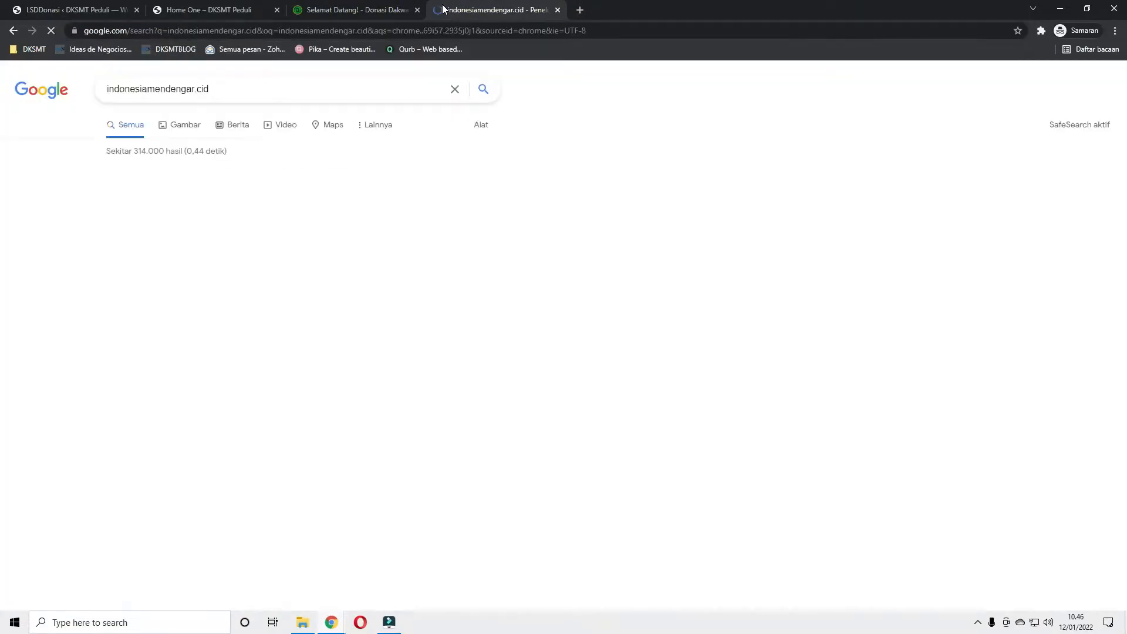
double_click(202, 88)
type("id")
key("Return")
Discard the search text, open the indonesiamendengar.id site directly and look through its home page down to the footer
left_click(322, 89)
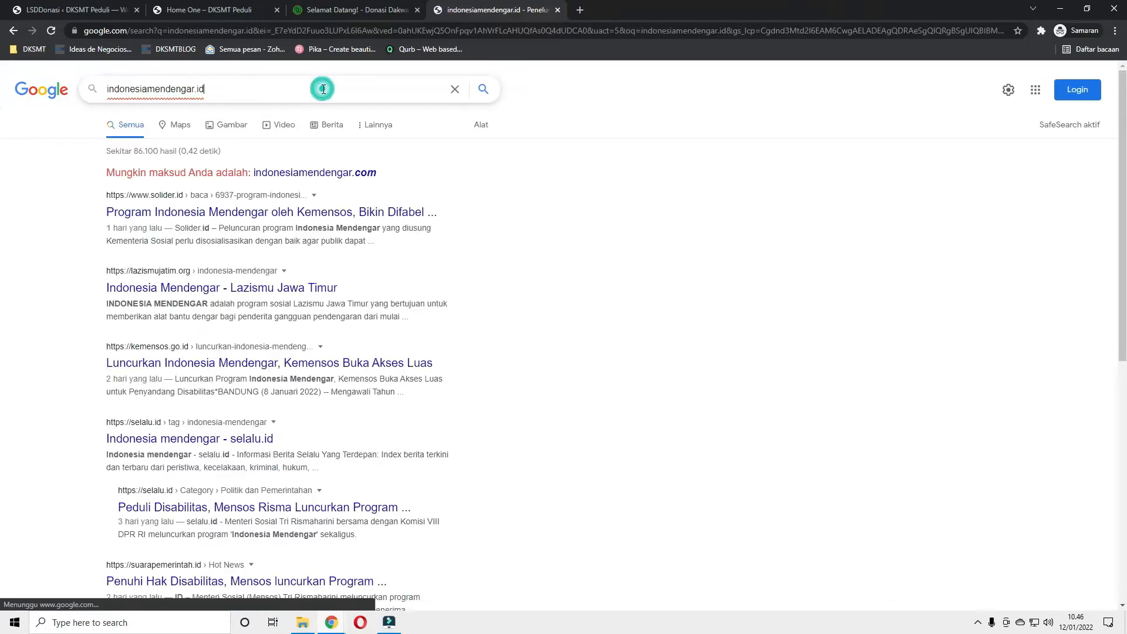
key("ctrl+a")
key("BackSpace")
left_click(301, 30)
type("indonesiamendengar.id")
key("Return")
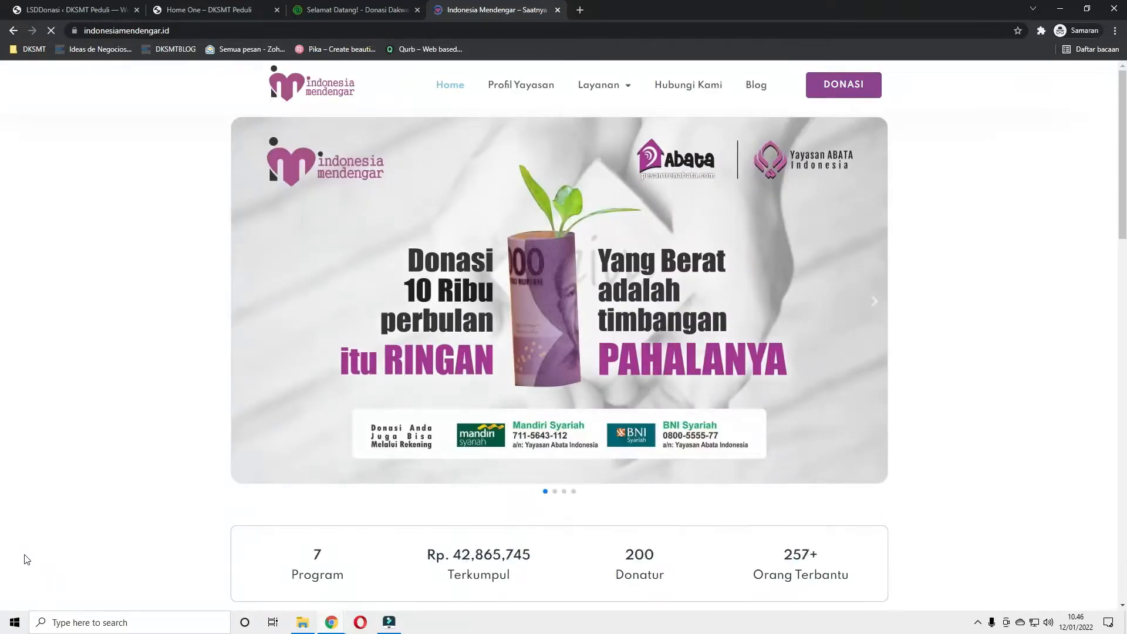
scroll(99, 517, "down", 8)
scroll(99, 516, "down", 15)
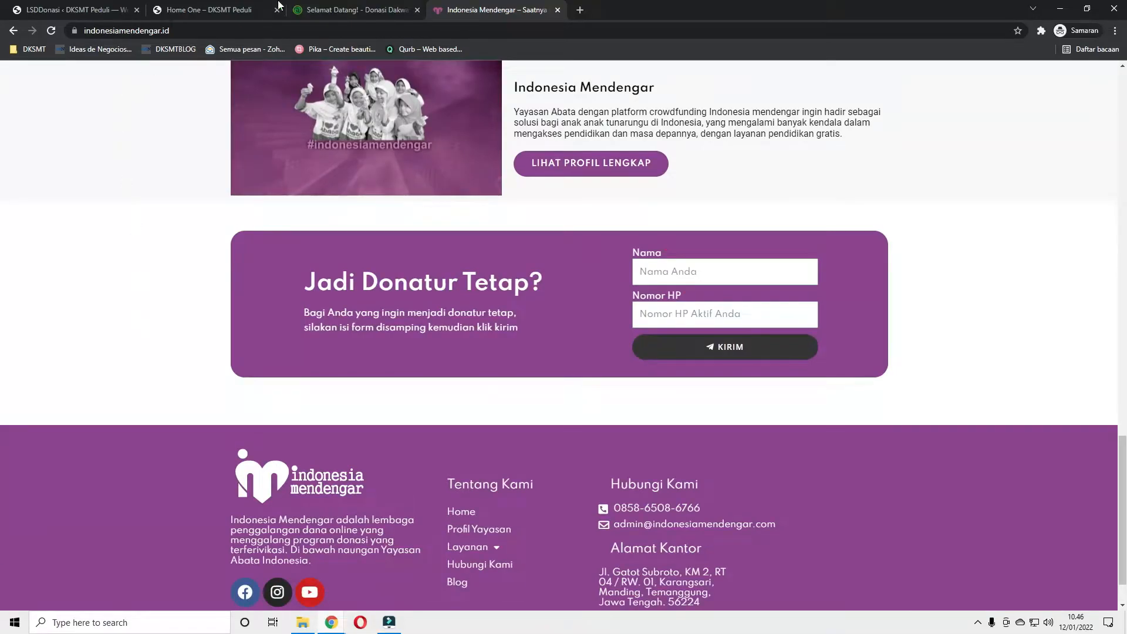
Return to LSDDonasi's Tampilan settings and toggle Notifikasi Popup and Nominal Kustom, restoring each to its original state
left_click(174, 6)
left_click(73, 9)
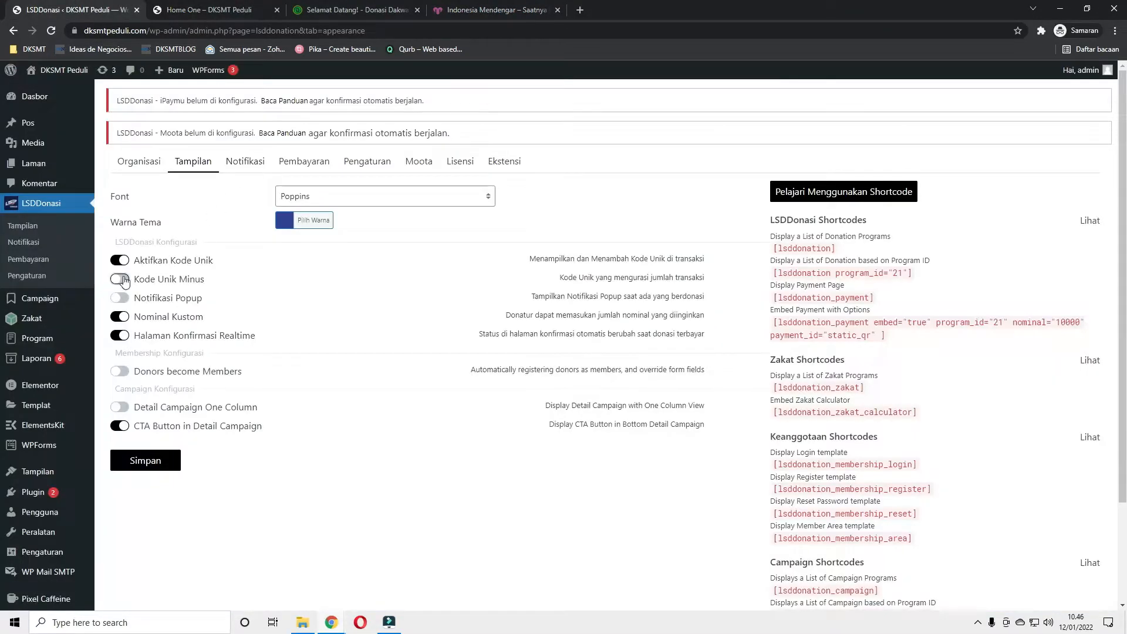
left_click(118, 297)
left_click(120, 296)
left_click(128, 317)
left_click(128, 318)
View the donation program cards on the Indonesia Mendengar site, and revisit the Home One page
left_click(476, 10)
scroll(522, 224, "up", 5)
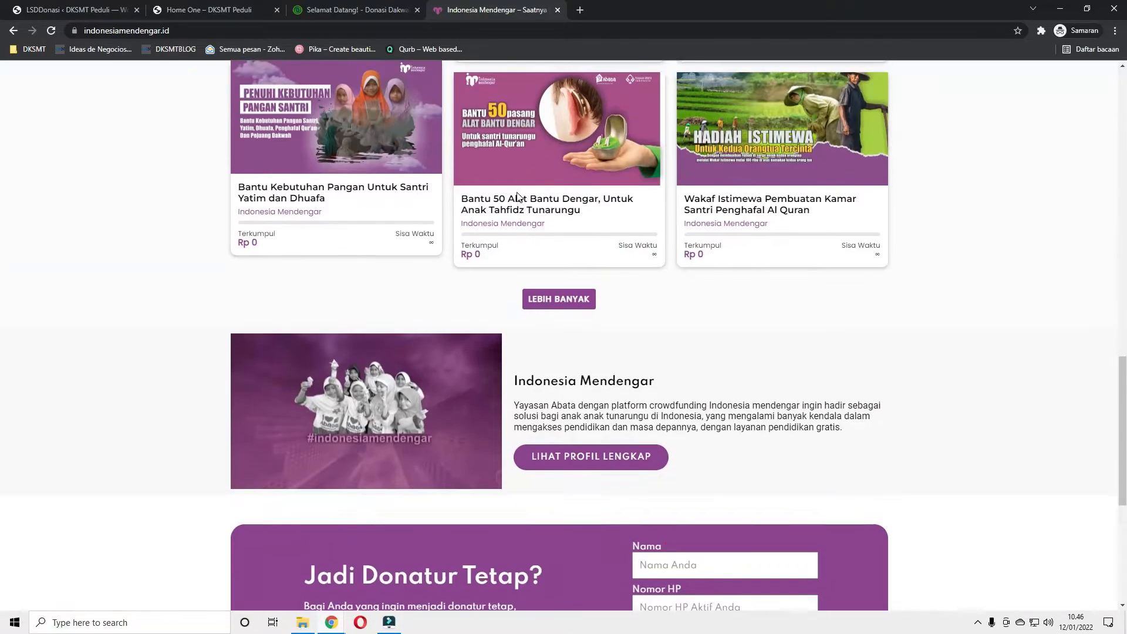
left_click(200, 7)
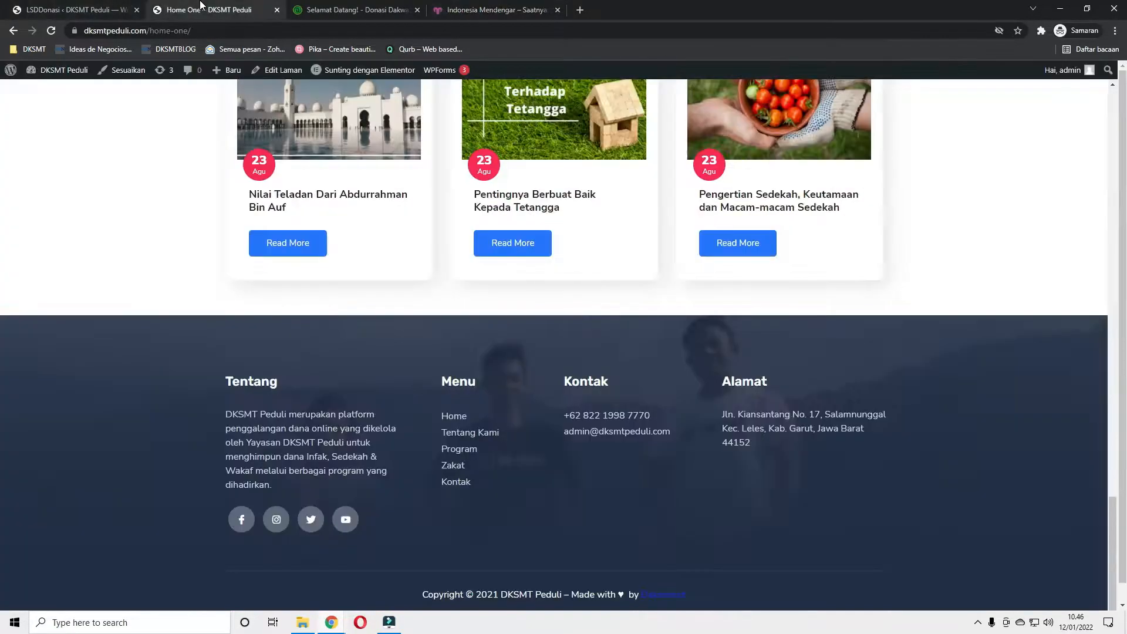
Open LSDDonasi's Organisasi settings in the dashboard, check the organisation name and save the details
left_click(74, 5)
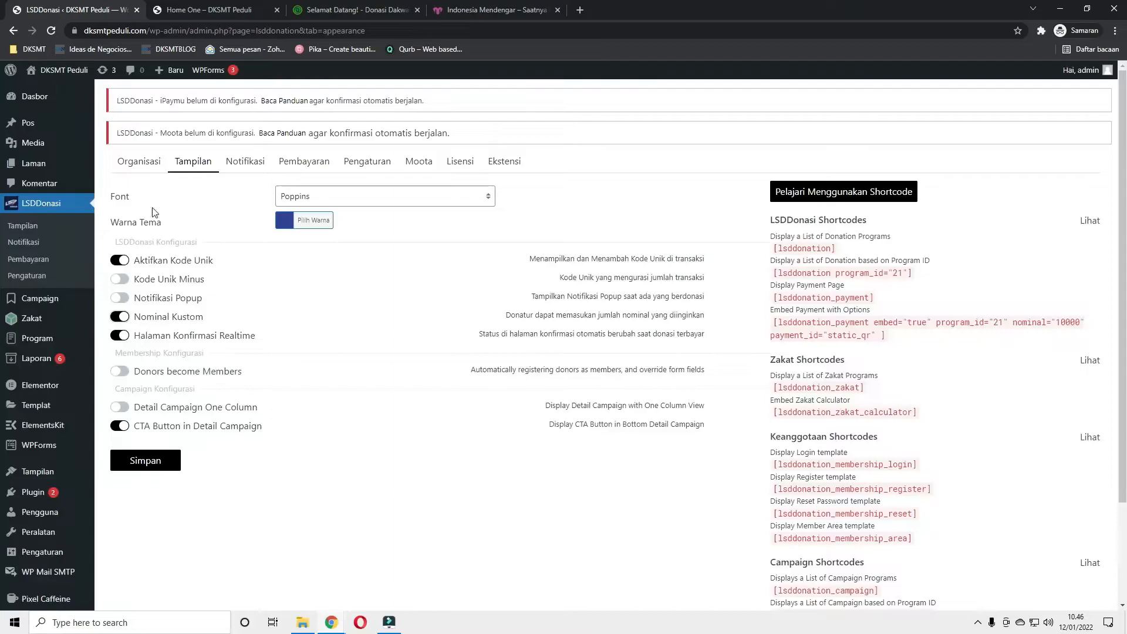
left_click(140, 161)
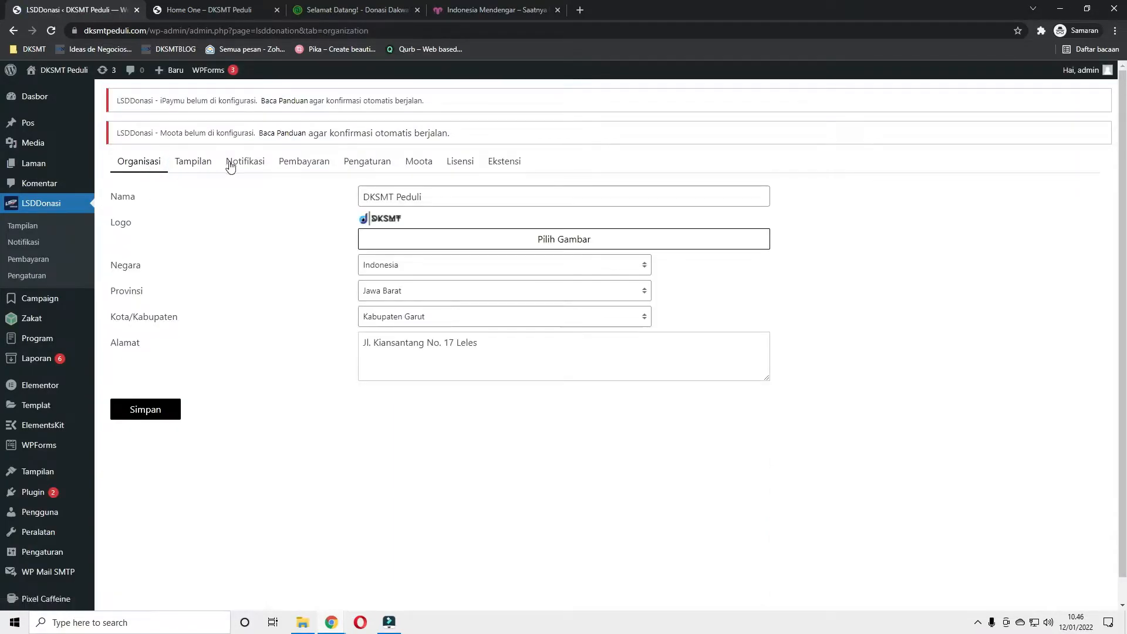
triple_click(488, 196)
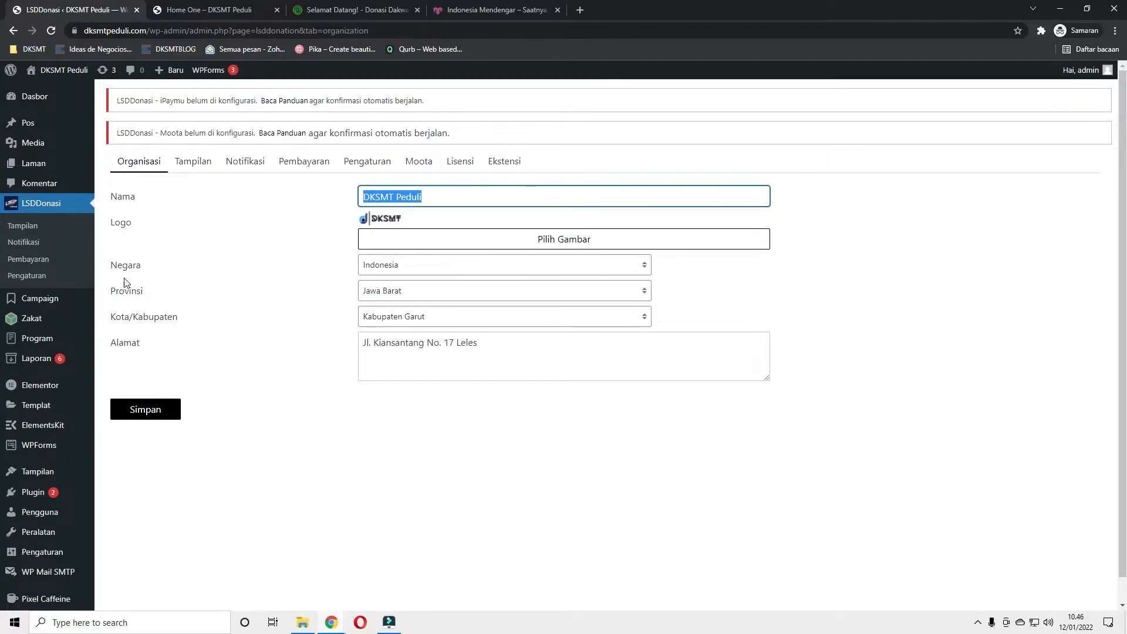
left_click(152, 408)
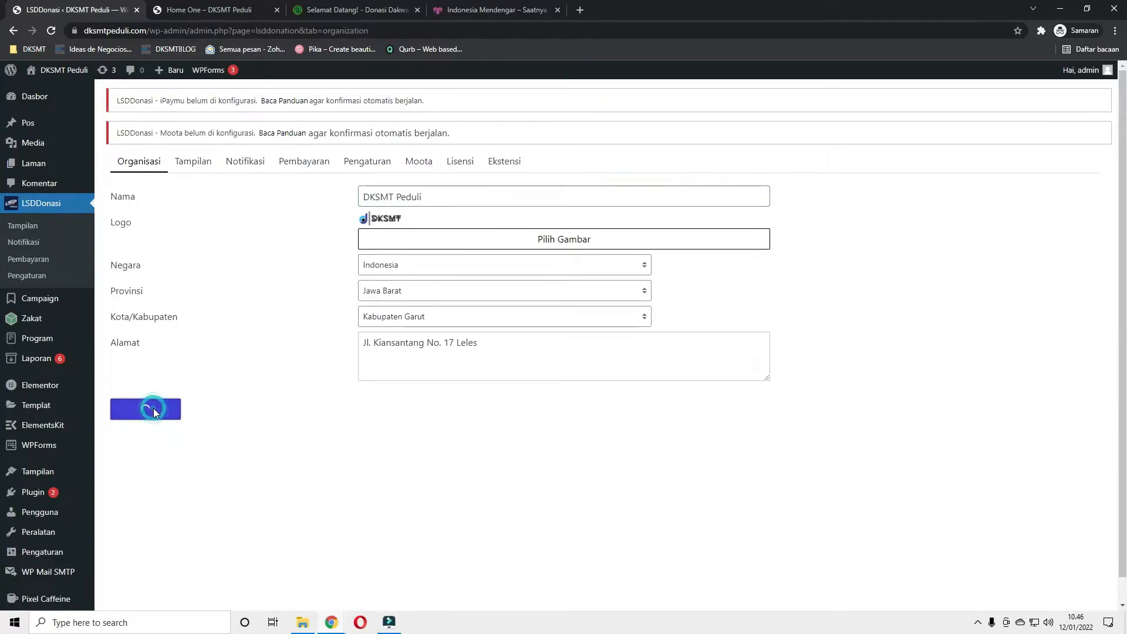
Look through the Wablas, Email, SenderPad and Integromat/Zapier channels in the Notifikasi settings, ending on Email
left_click(242, 166)
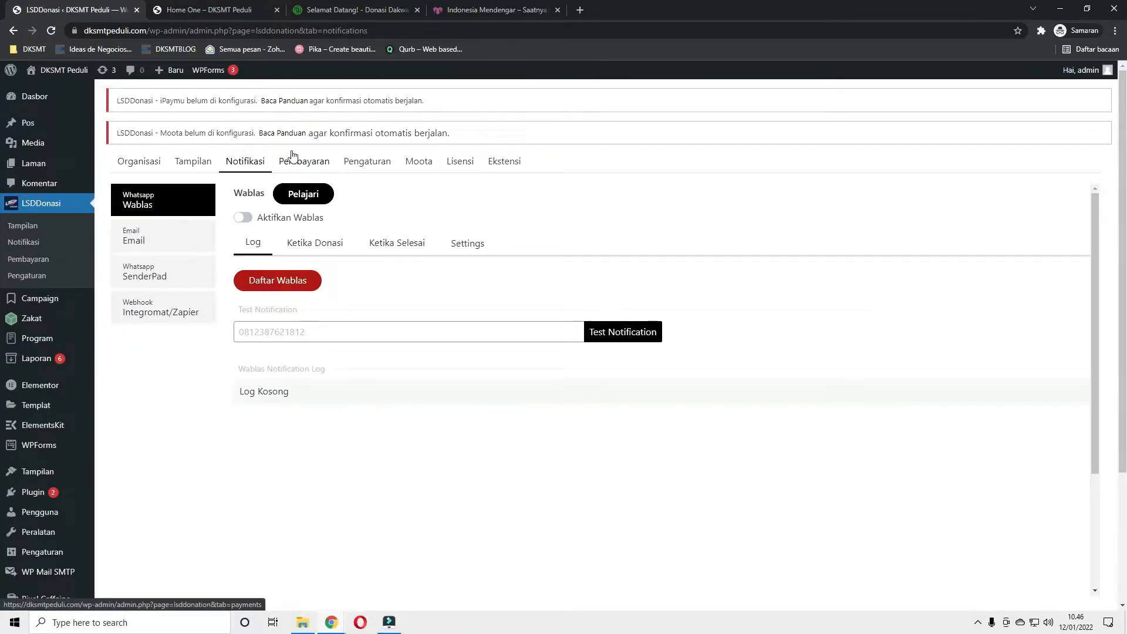
left_click(168, 233)
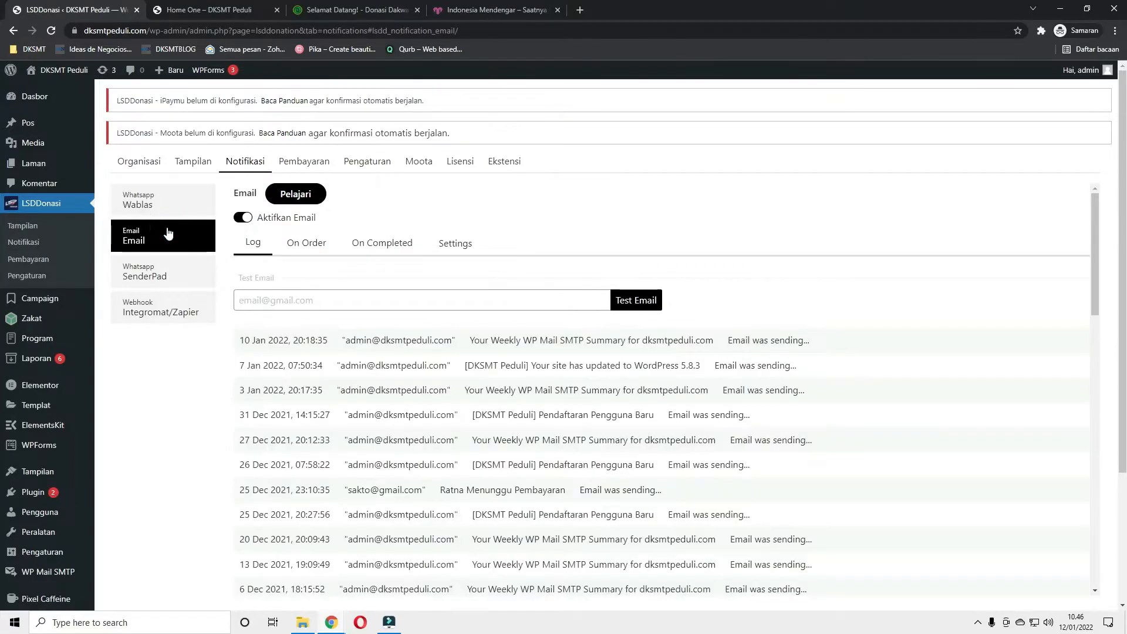
left_click(151, 201)
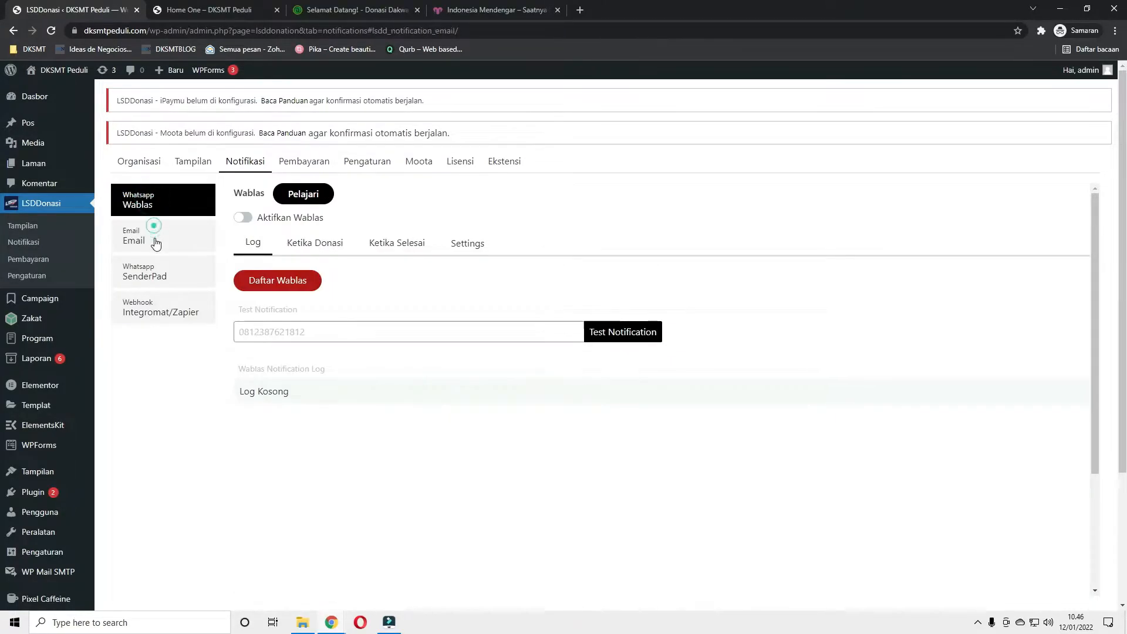
left_click(154, 273)
left_click(156, 312)
left_click(151, 200)
left_click(165, 247)
Replace the logo in the On Order email template with the bank-bsi image from the media library and save the template
left_click(310, 247)
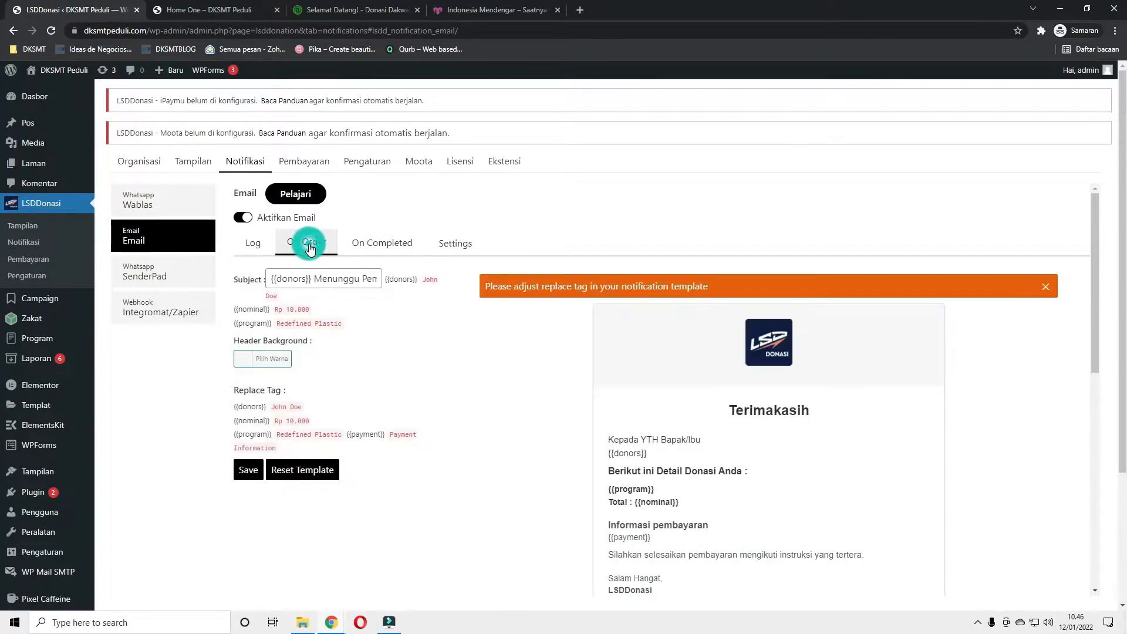
scroll(353, 268, "down", 5)
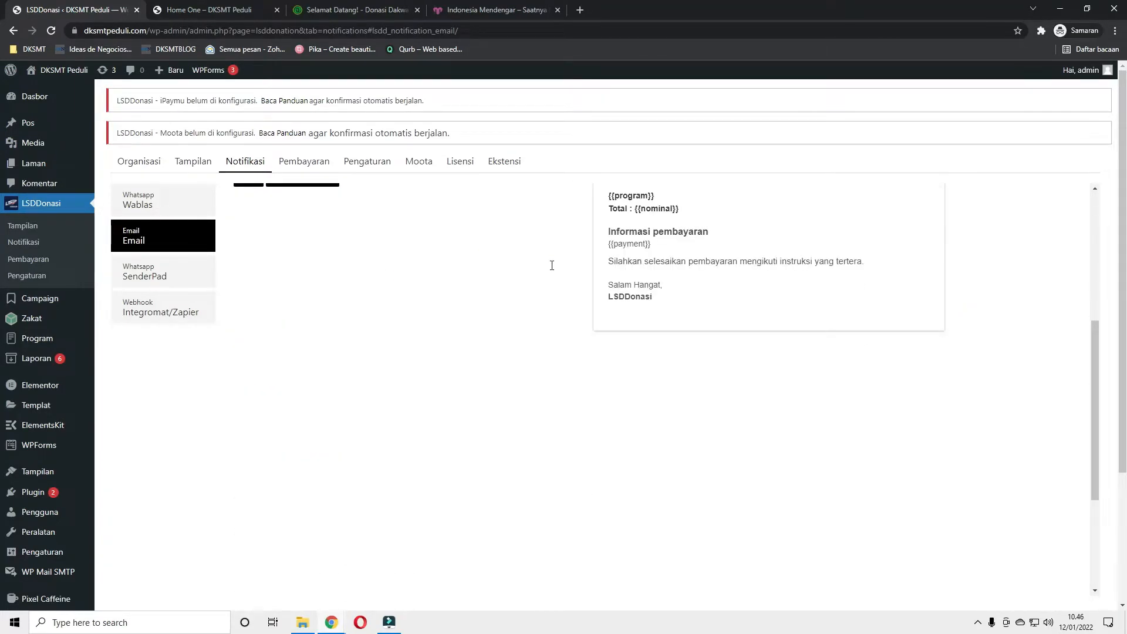
scroll(465, 272, "up", 1)
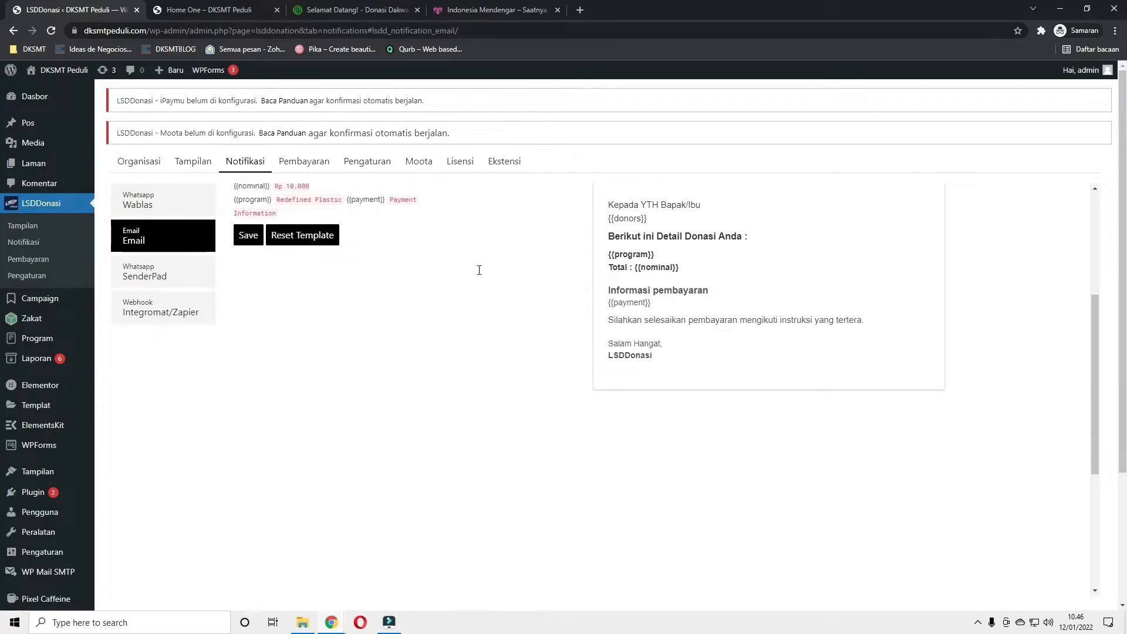
scroll(607, 277, "up", 4)
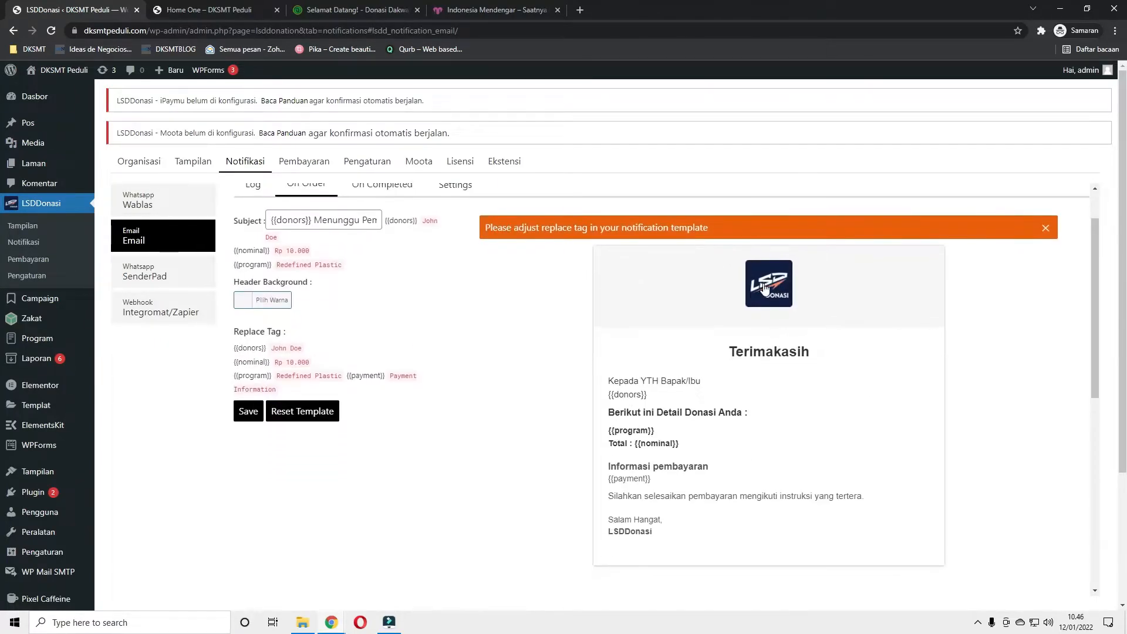
left_click(247, 342)
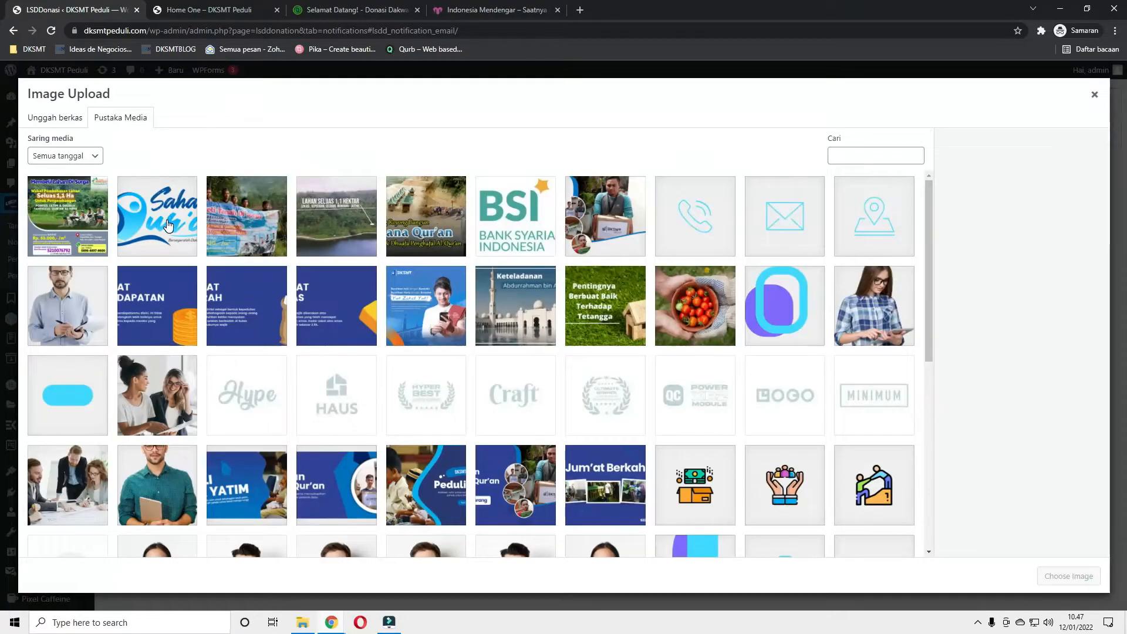
left_click(485, 228)
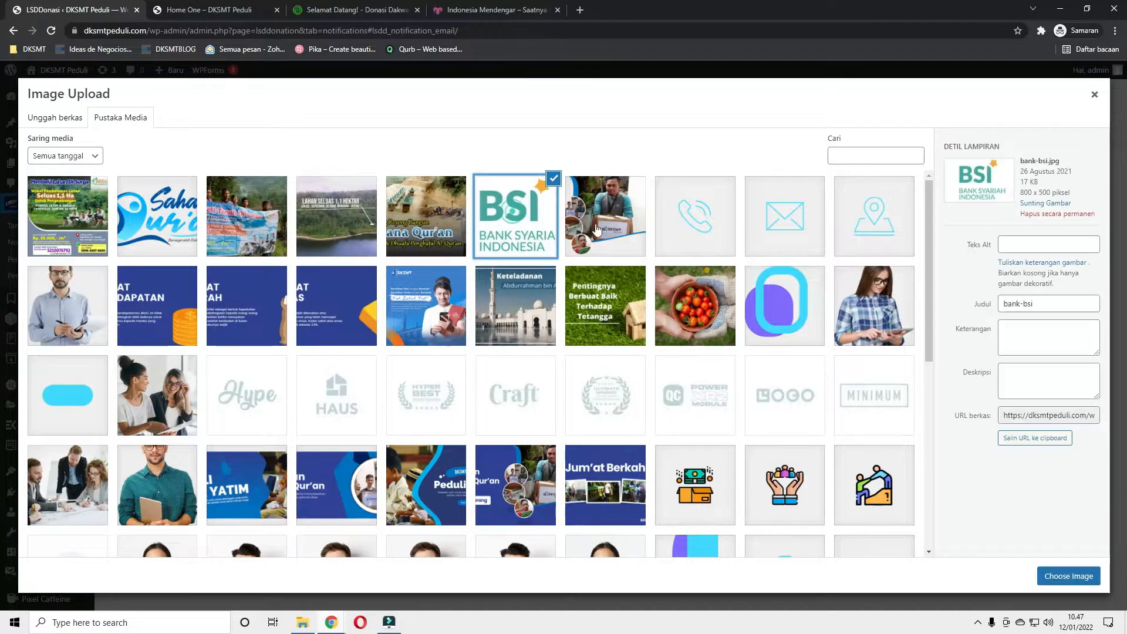
left_click(1068, 575)
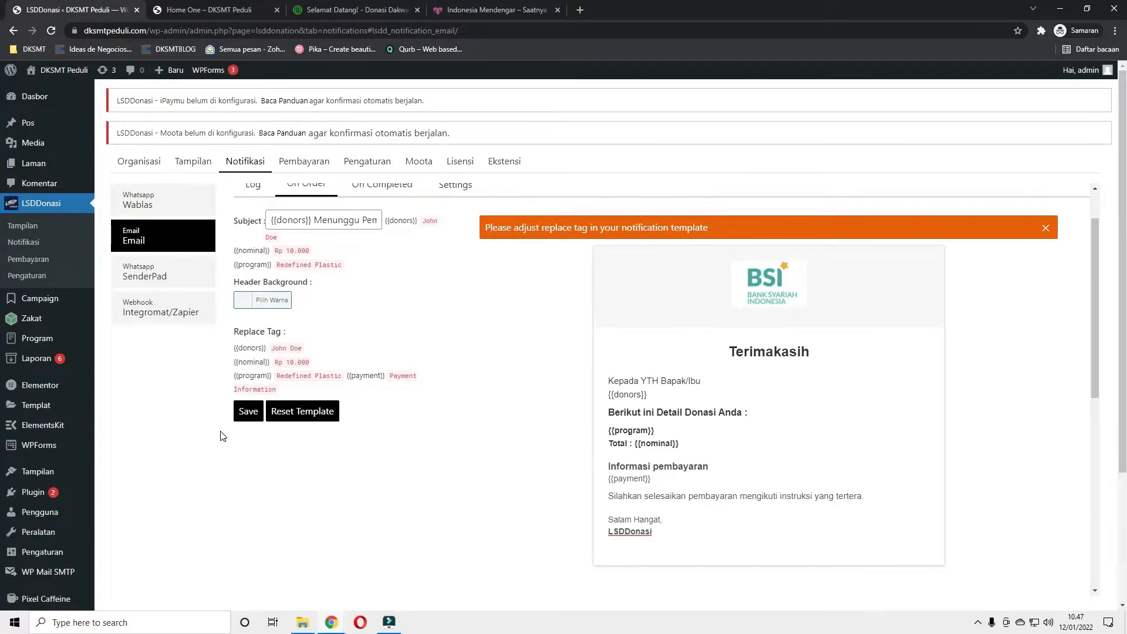
left_click(242, 414)
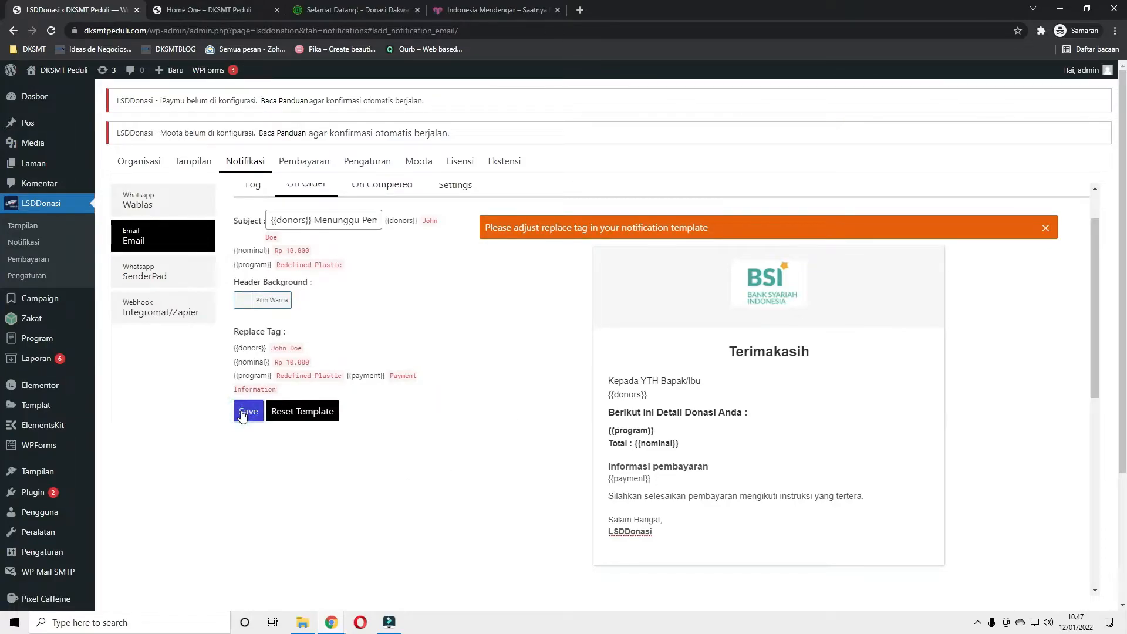
View the On Completed email template and the email sender settings
scroll(401, 245, "up", 1)
left_click(393, 249)
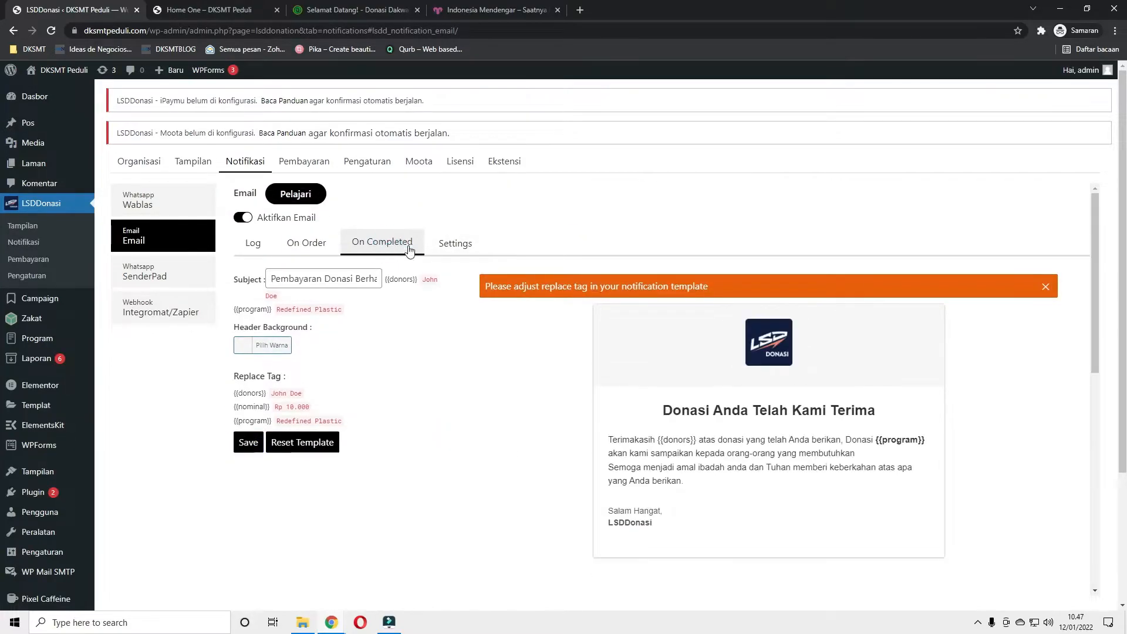
left_click(460, 244)
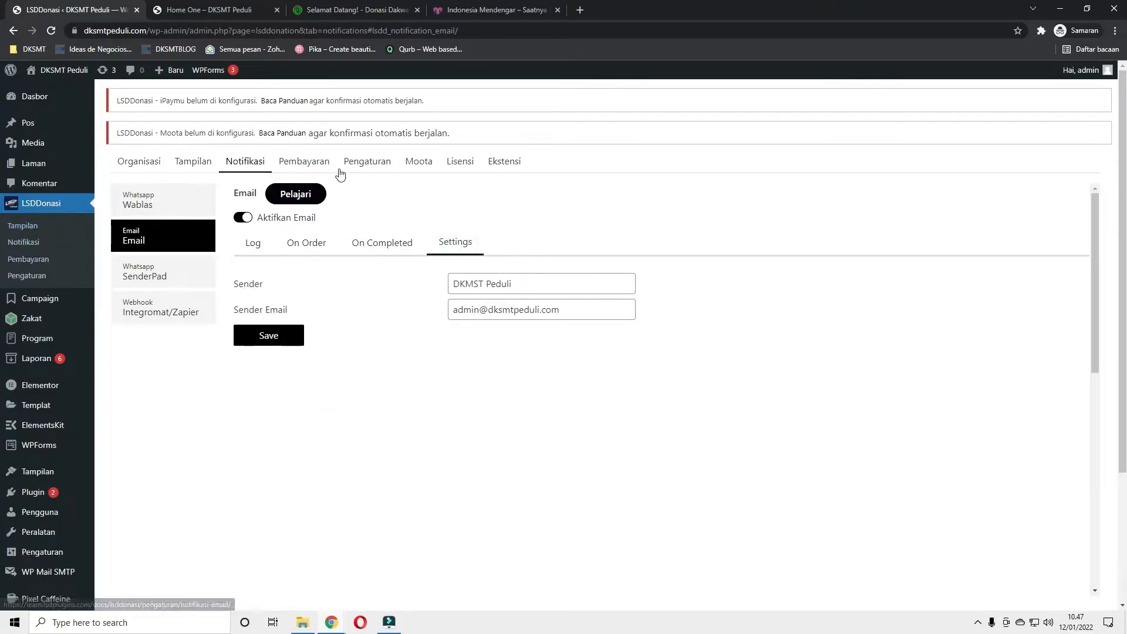
Review the Pembayaran methods and examine the bank name, account number and holder fields of a new bank transfer method without saving
left_click(315, 164)
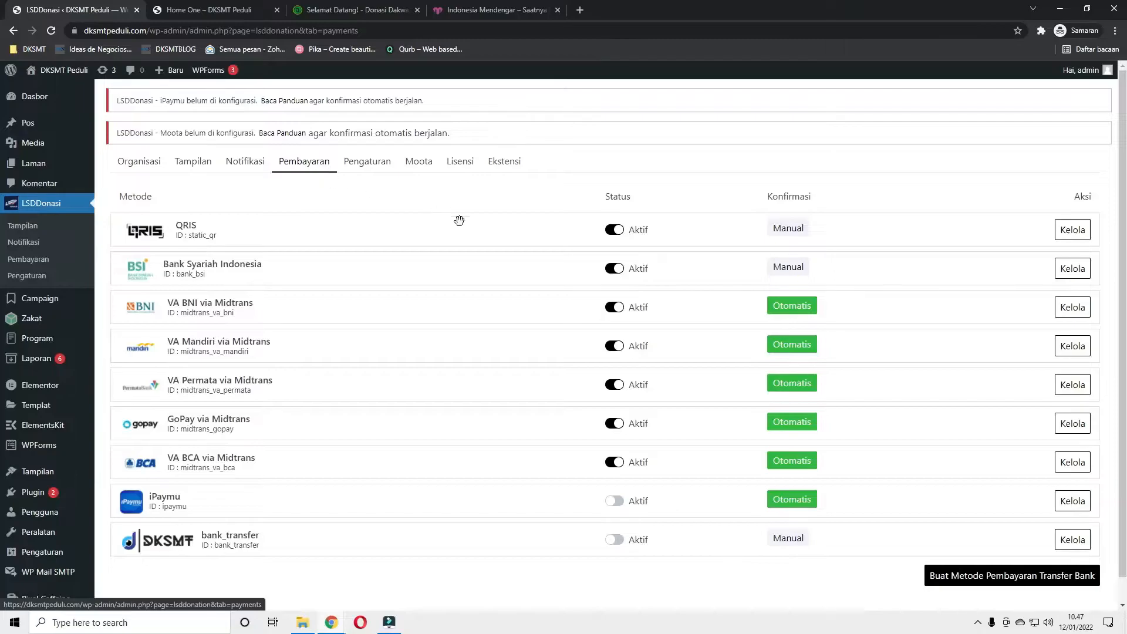
scroll(335, 386, "down", 1)
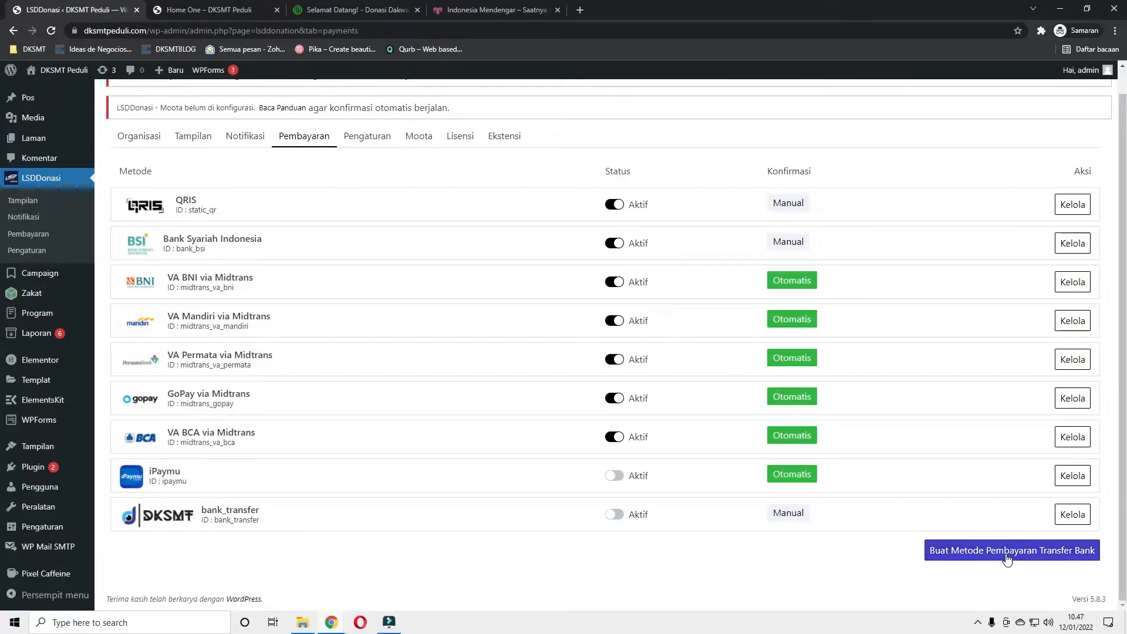
left_click(1044, 552)
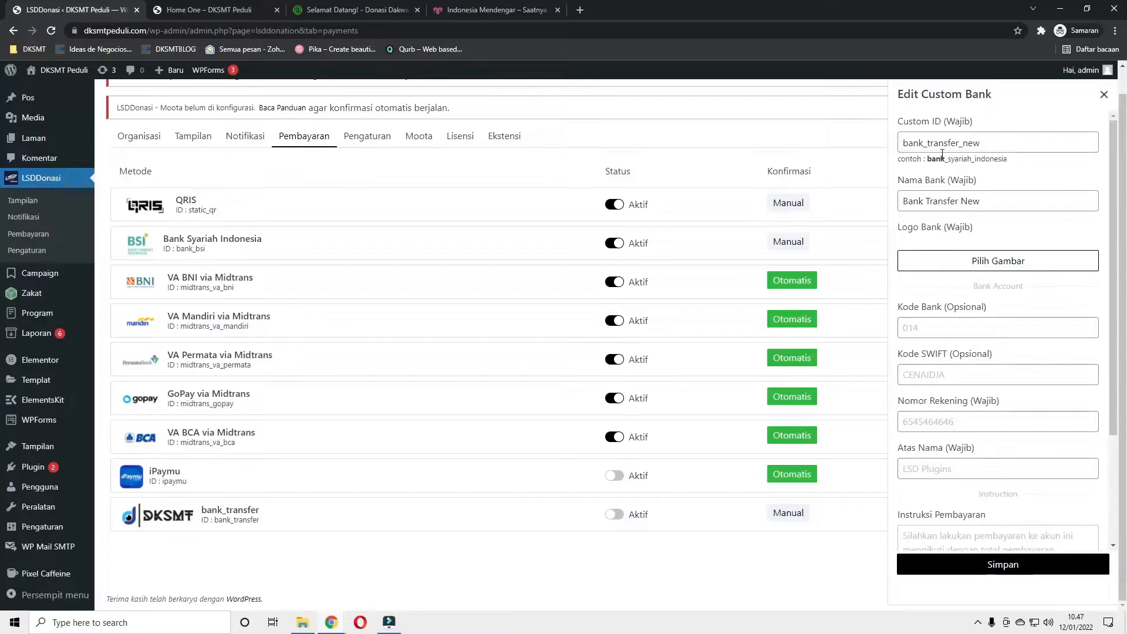
triple_click(951, 203)
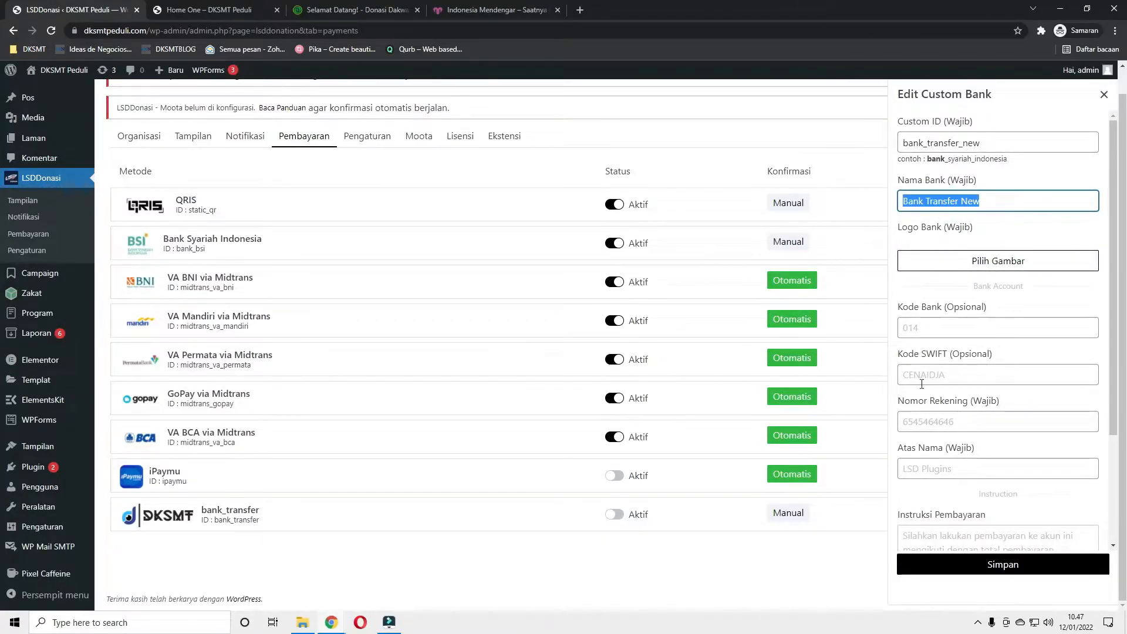
left_click(939, 421)
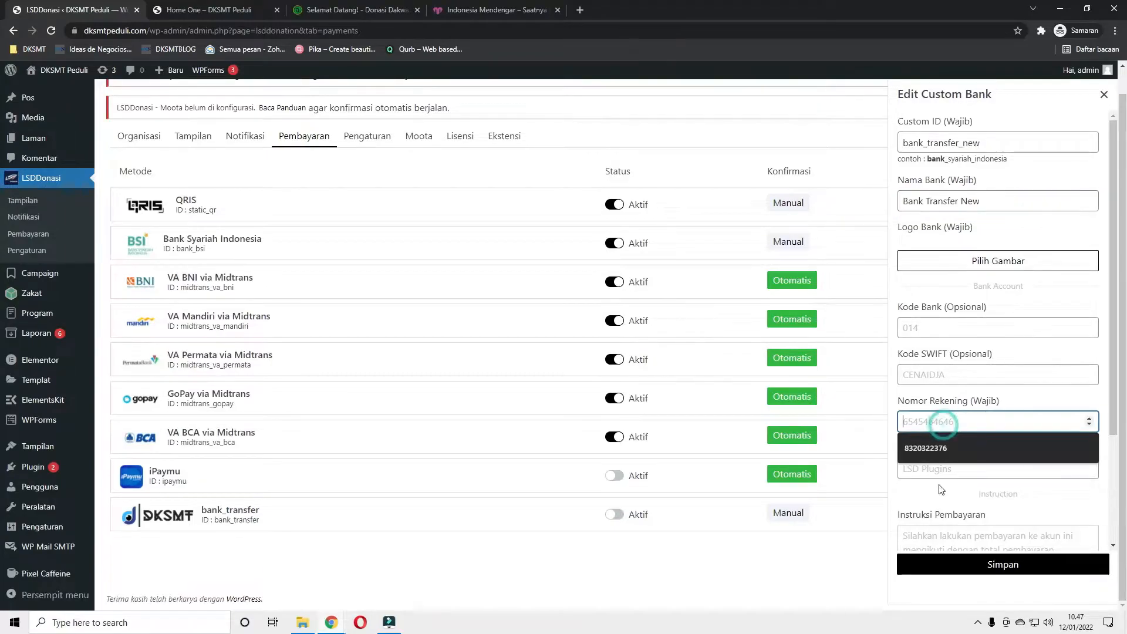
left_click(951, 468)
left_click(1103, 94)
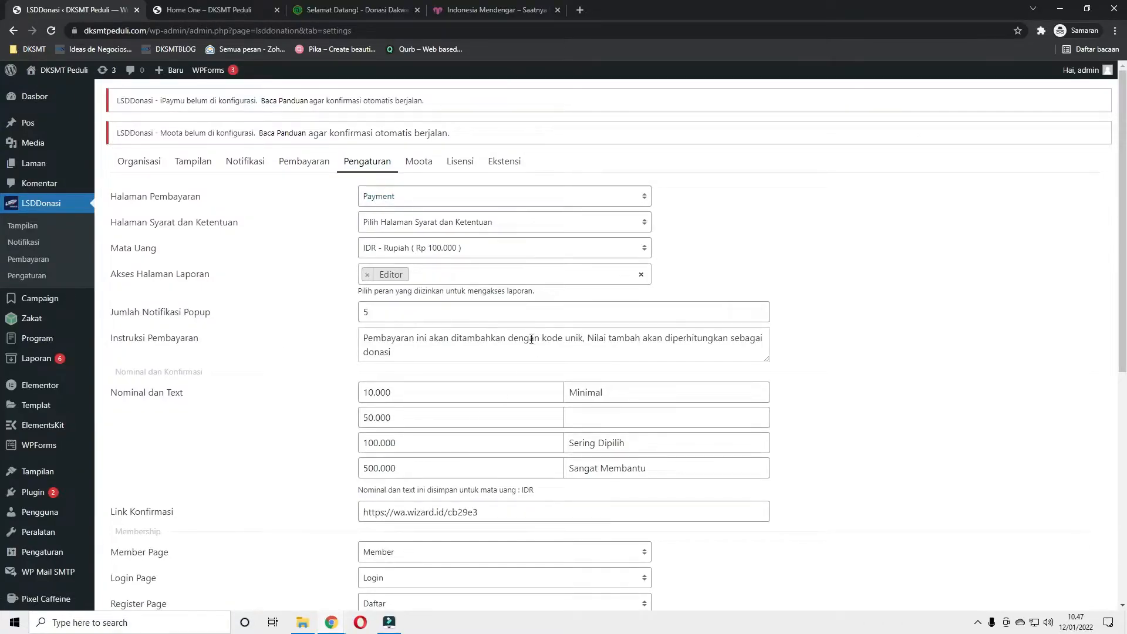
Examine the Pengaturan settings for donation nominals, Link Konfirmasi, membership pages and zakat prices, highlighting Rice Price /kg
scroll(312, 354, "down", 2)
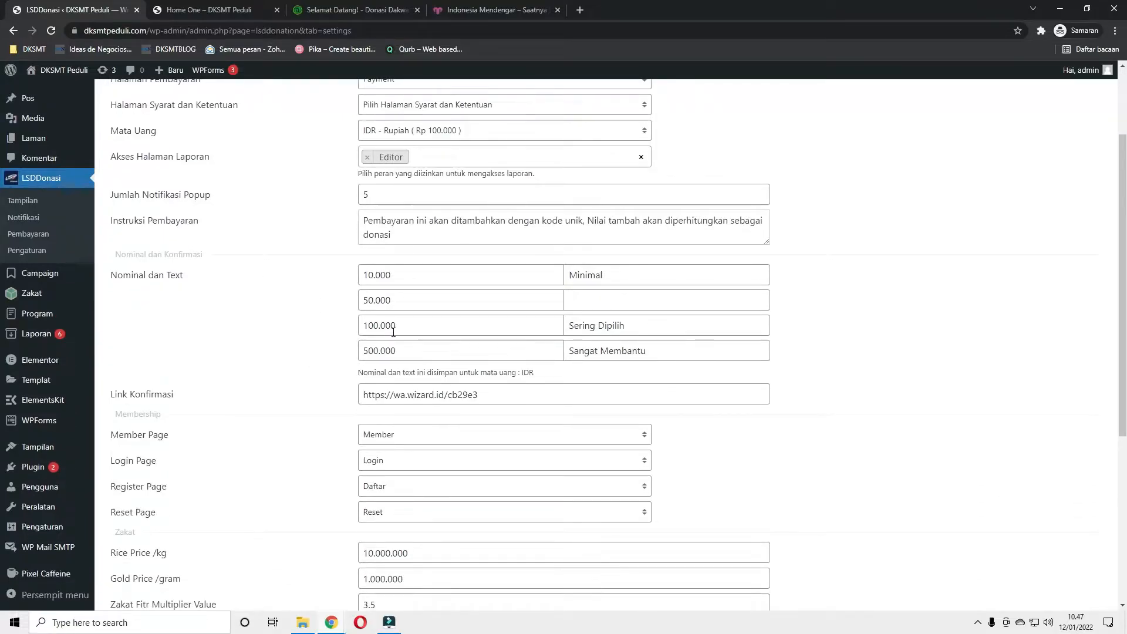
left_click(524, 401)
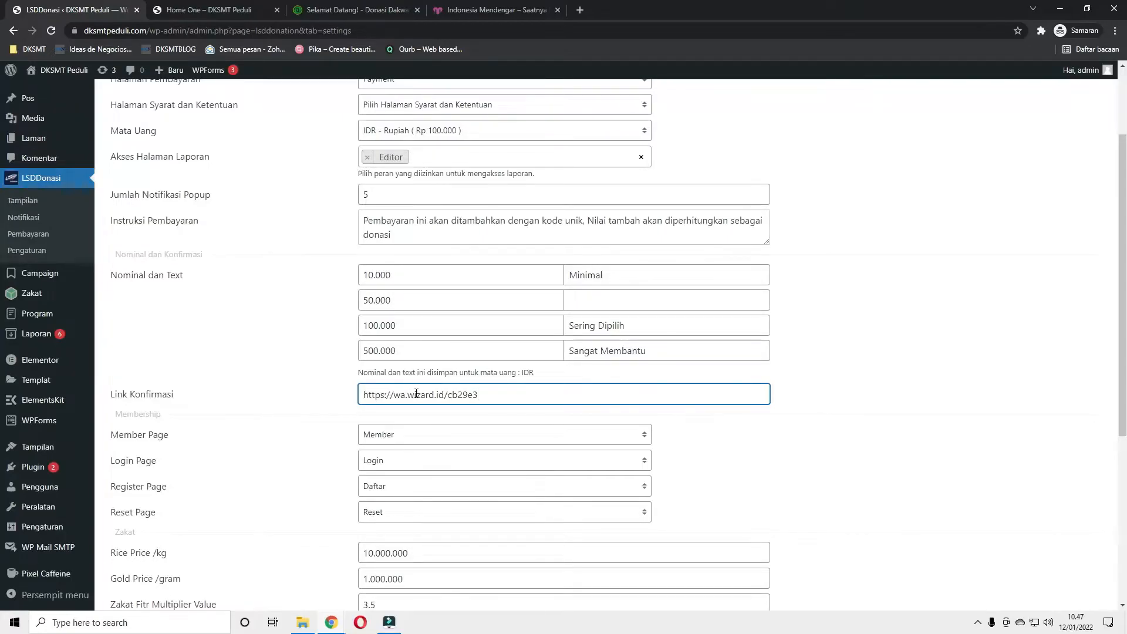
scroll(426, 392, "down", 2)
scroll(425, 369, "down", 2)
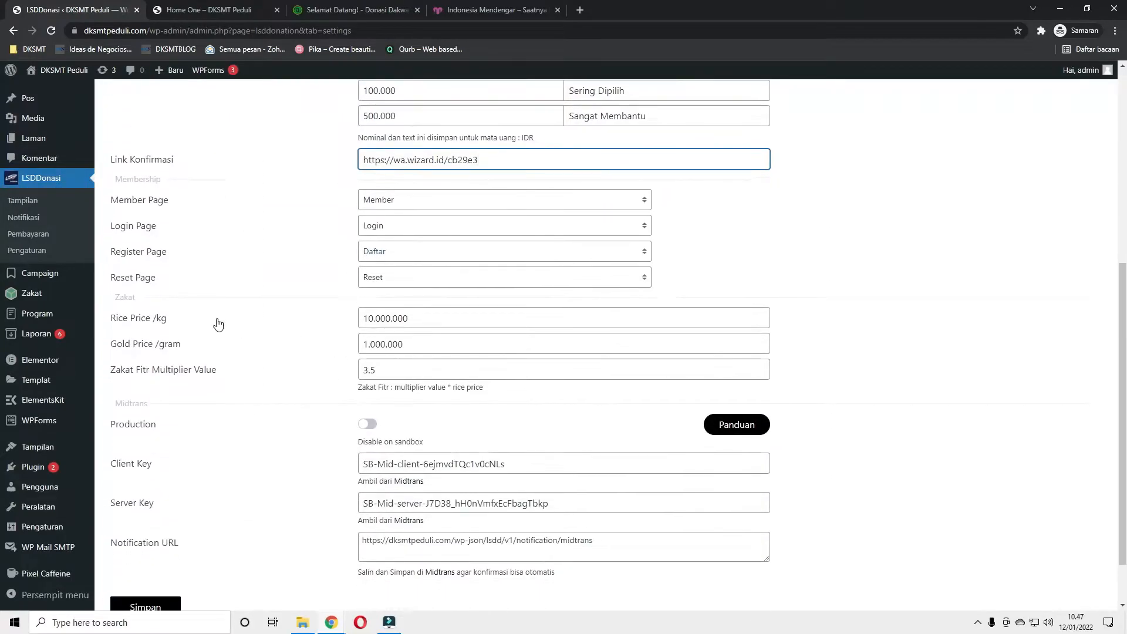
left_click(428, 317)
double_click(428, 317)
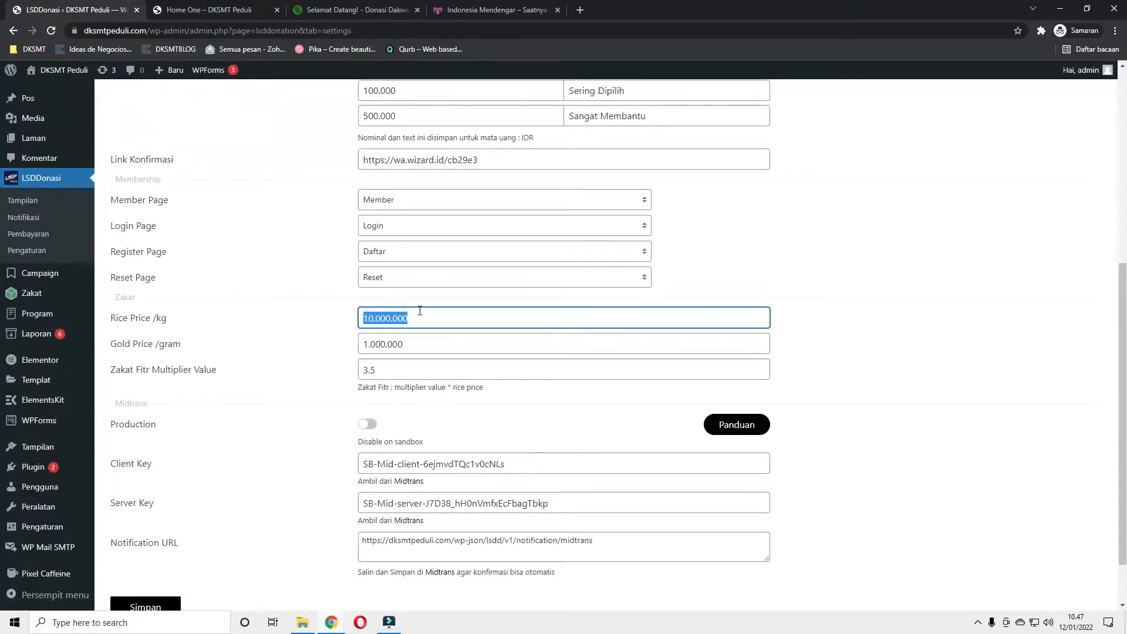
Set Rice Price /kg to 12.000 and Gold Price /gram to 830.000, and save the settings
type("1")
double_click(411, 340)
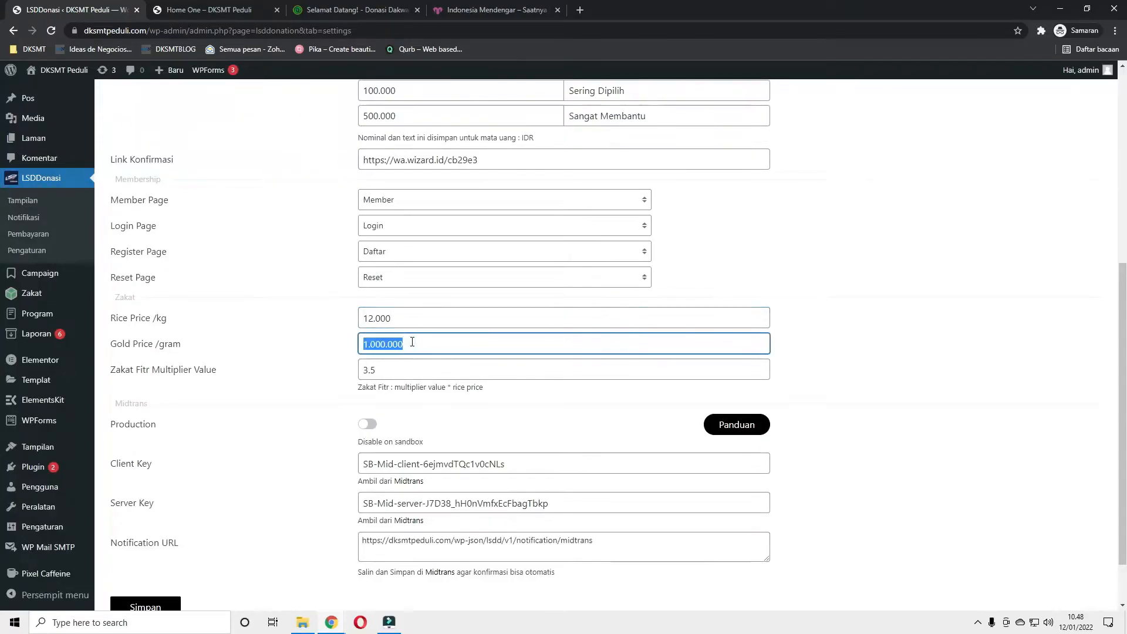
type("830.000")
scroll(337, 420, "down", 1)
left_click(139, 541)
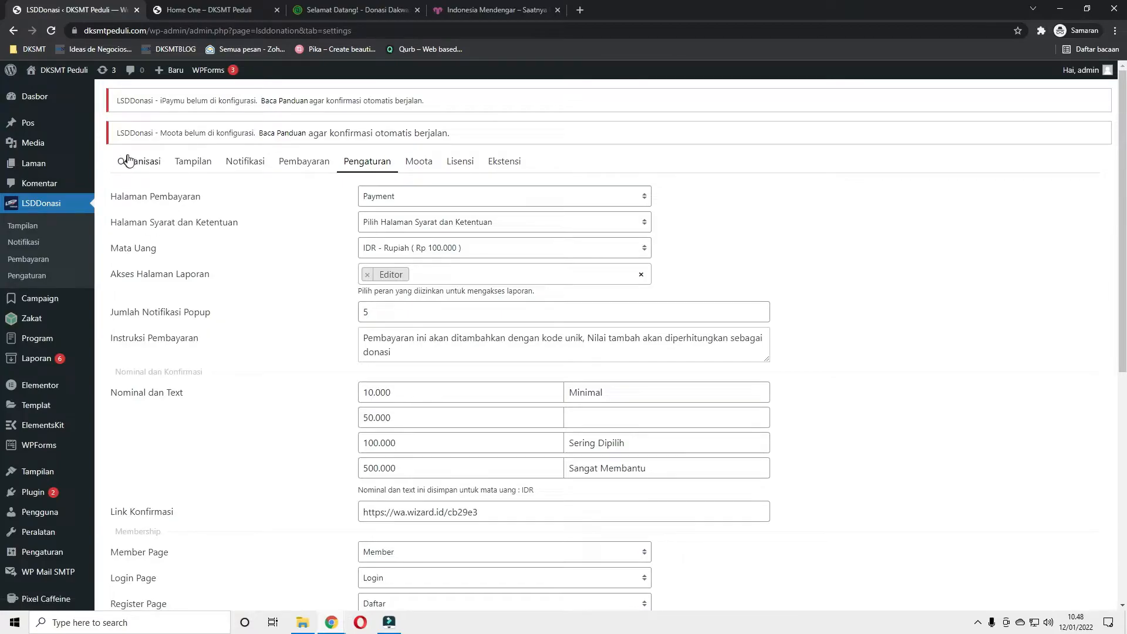
Open the Campaign list, and on the Home One page filter the Program Terbaru section by the Sosial and Wakaf categories
left_click(52, 305)
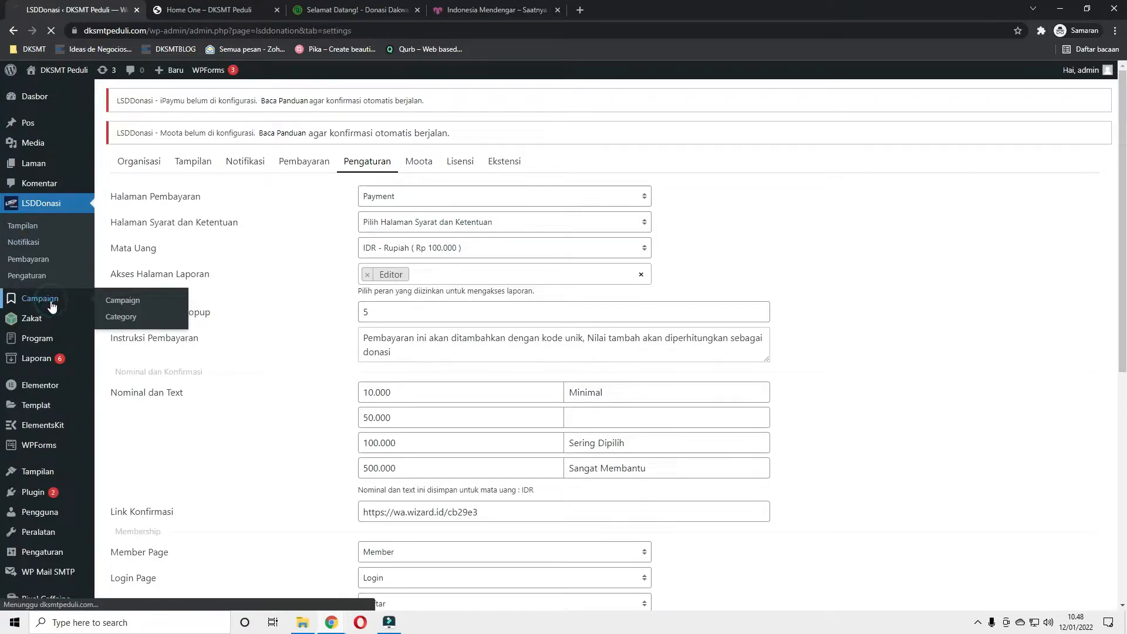
key("ctrl+Tab")
scroll(457, 202, "up", 15)
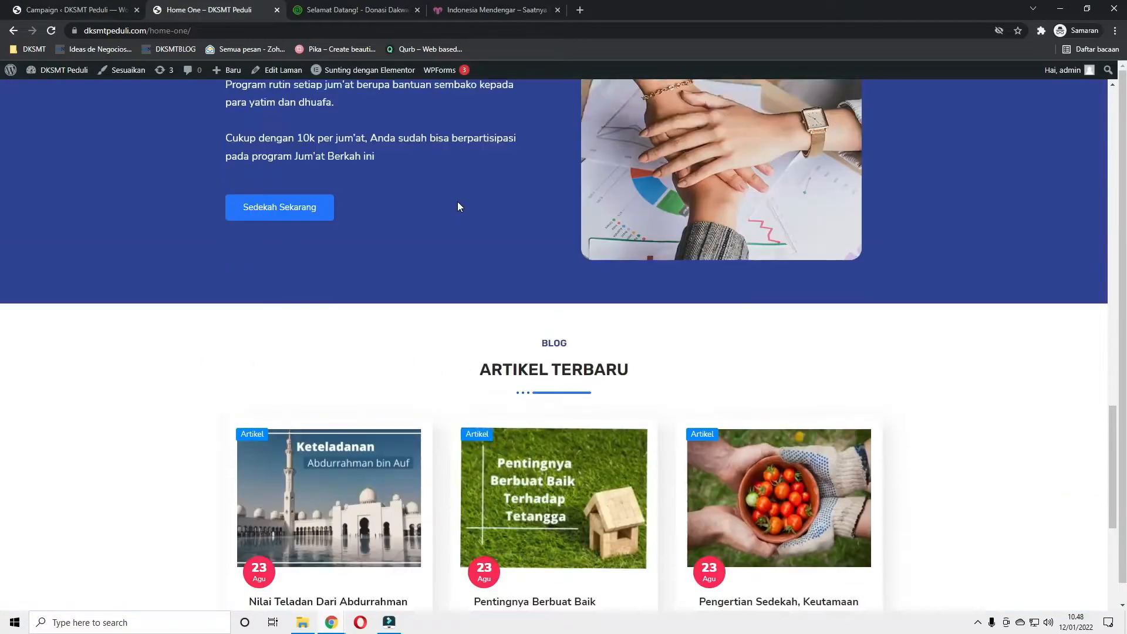
left_click(285, 289)
left_click(327, 285)
left_click(276, 286)
left_click(348, 286)
left_click(329, 282)
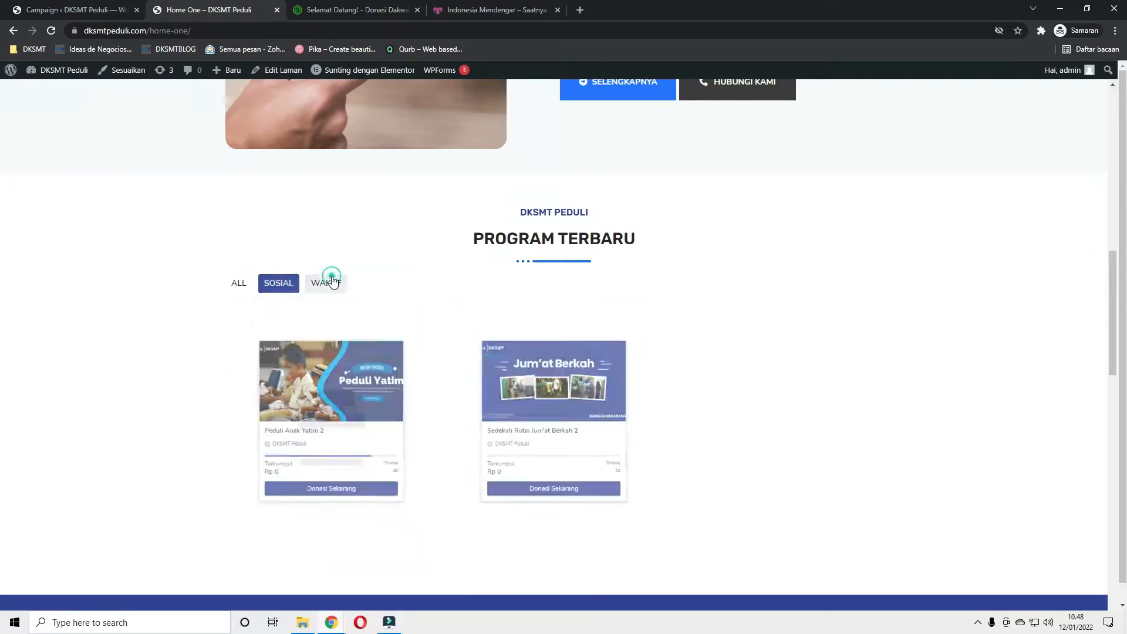
scroll(347, 244, "up", 1)
scroll(348, 245, "down", 2)
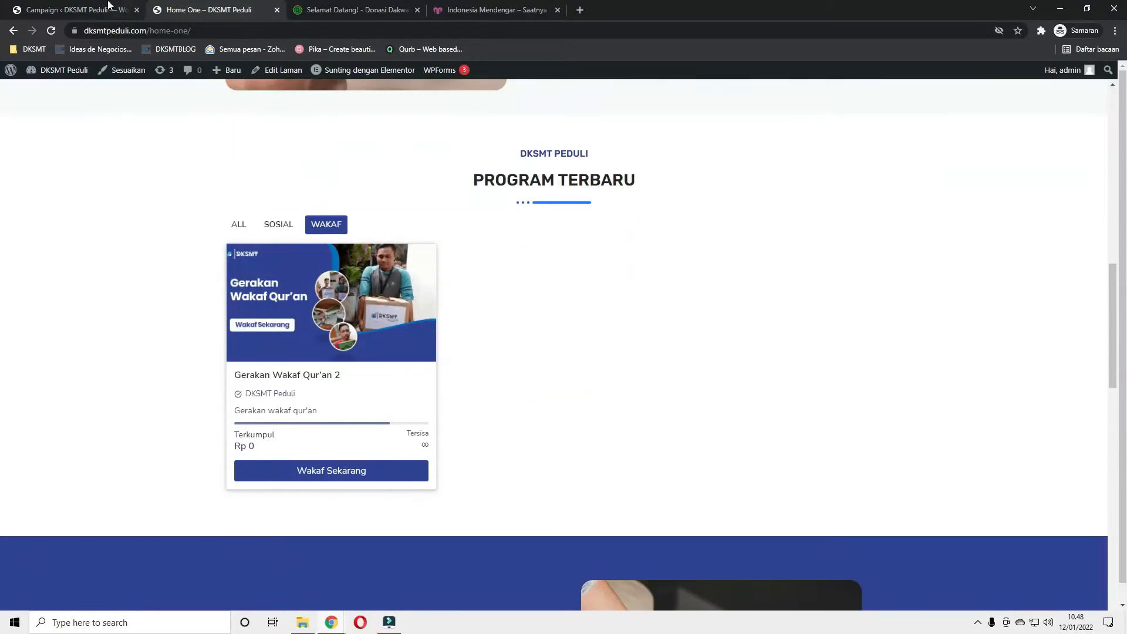
Add a new campaign category named Kemanusiaan
left_click(87, 8)
left_click(31, 263)
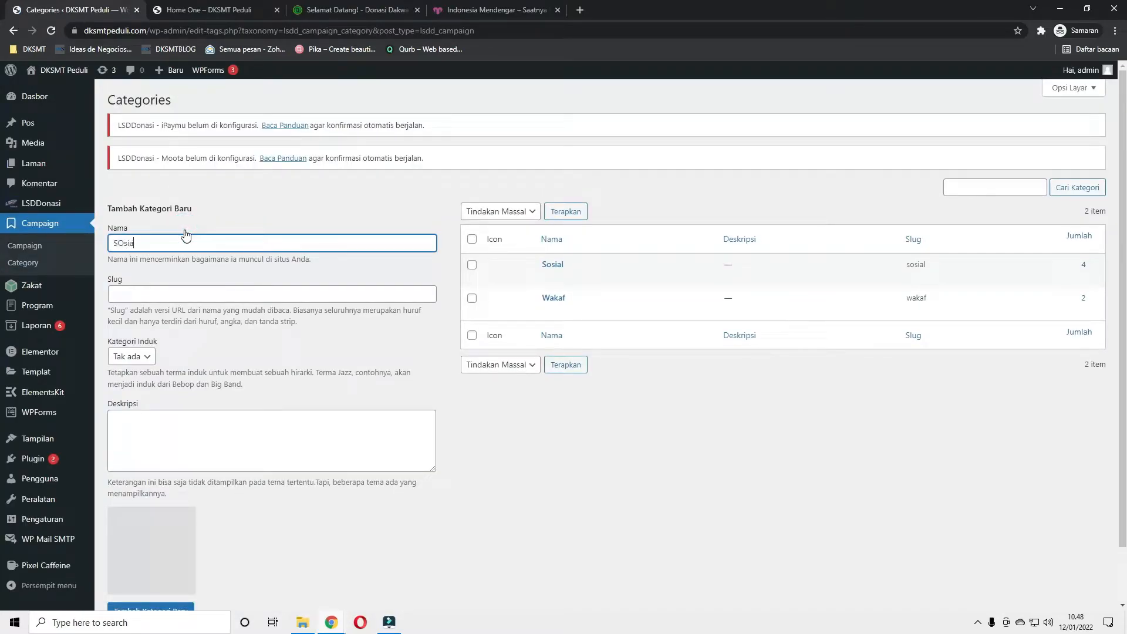
key("ctrl+a")
type("Kemanusiaa")
scroll(176, 353, "down", 2)
left_click(162, 552)
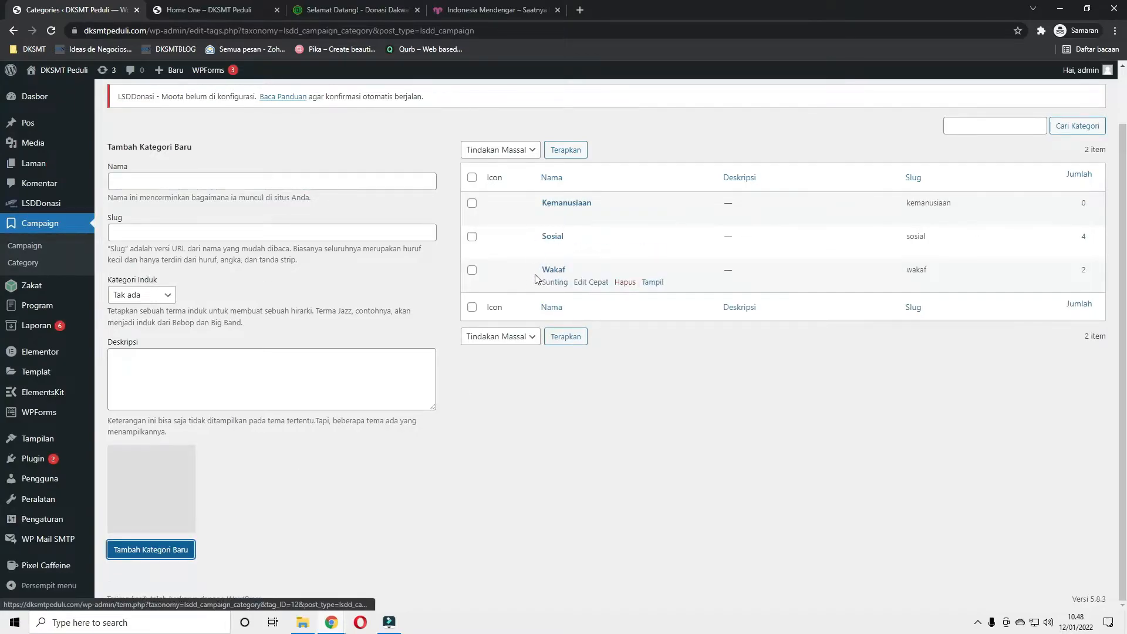
Create a new campaign program titled "Judul Campaign" with the body text "COPYWIRINT NYA"
left_click(27, 246)
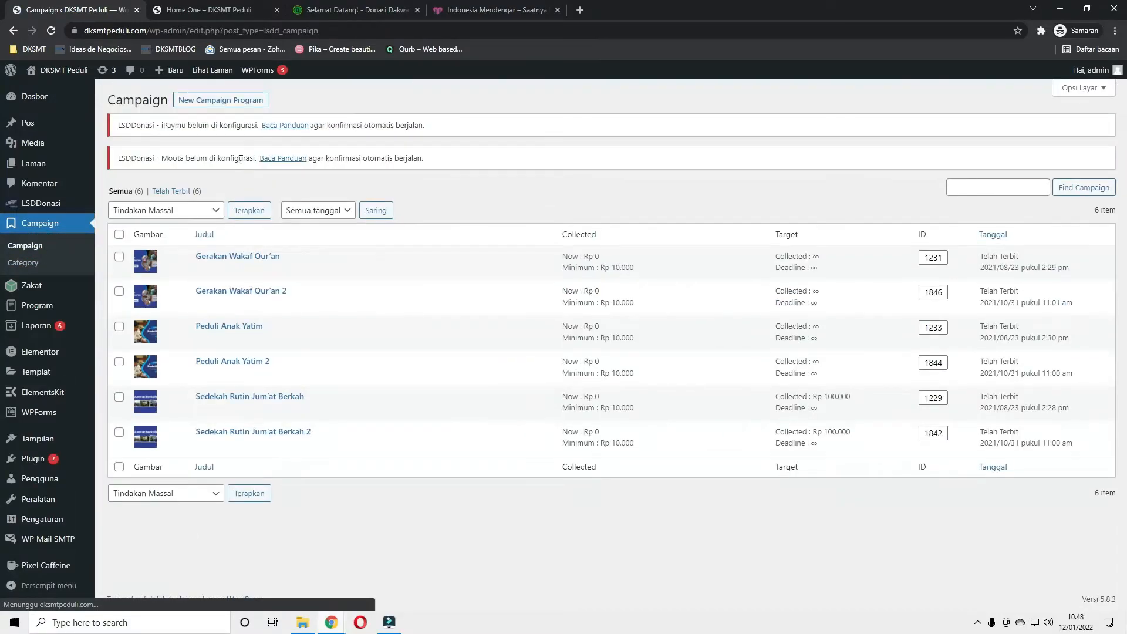
left_click(233, 101)
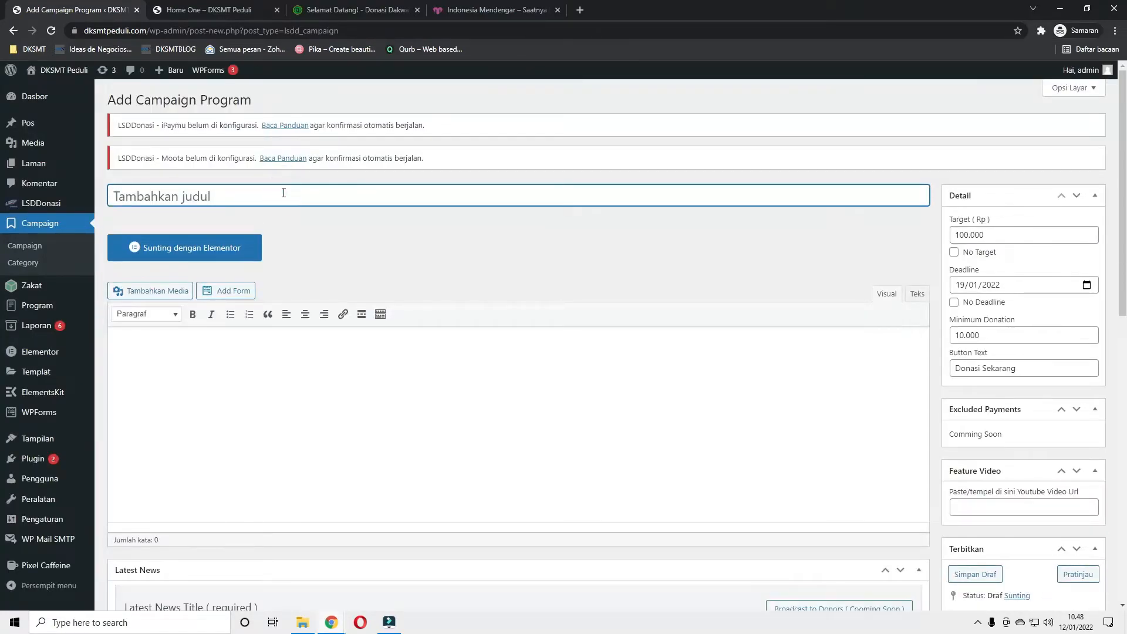
type("Judul Campaign")
left_click(282, 384)
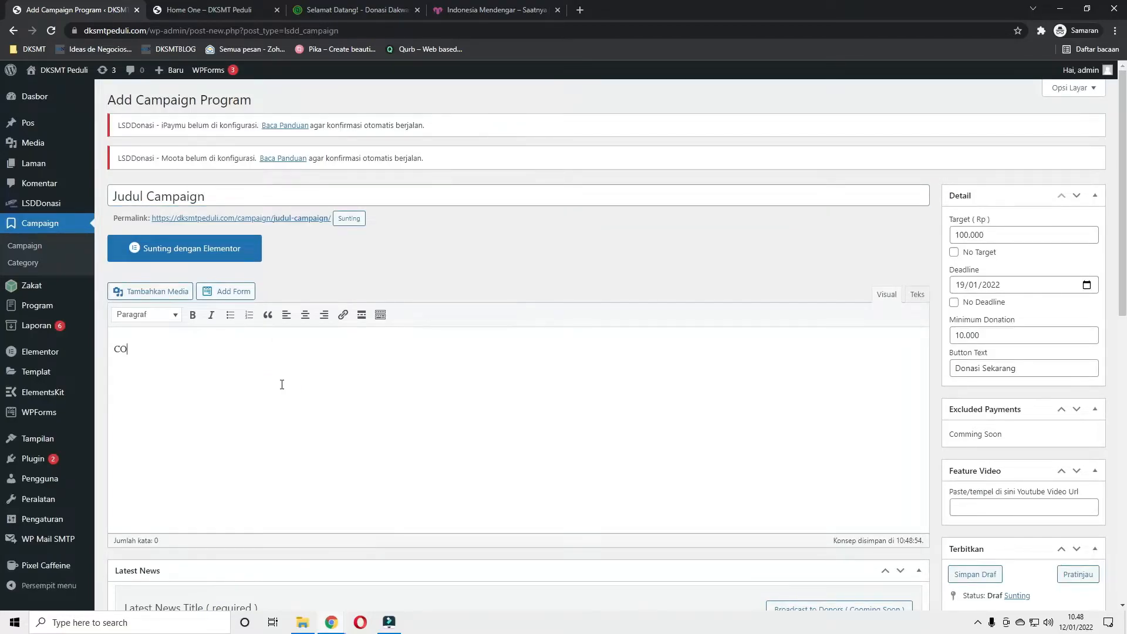
type("COPYWIR")
Insert the "Lahan Seluas 1,1 Hektar" photo from the media library below the campaign's body text
left_click(259, 408)
left_click(156, 292)
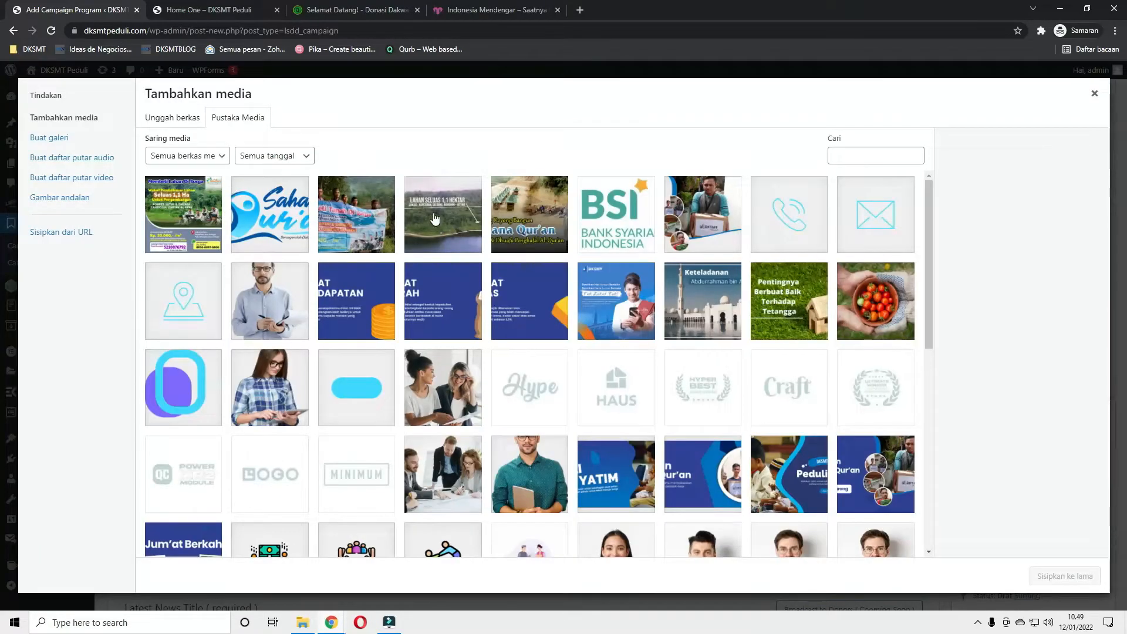
left_click(436, 218)
left_click(1065, 576)
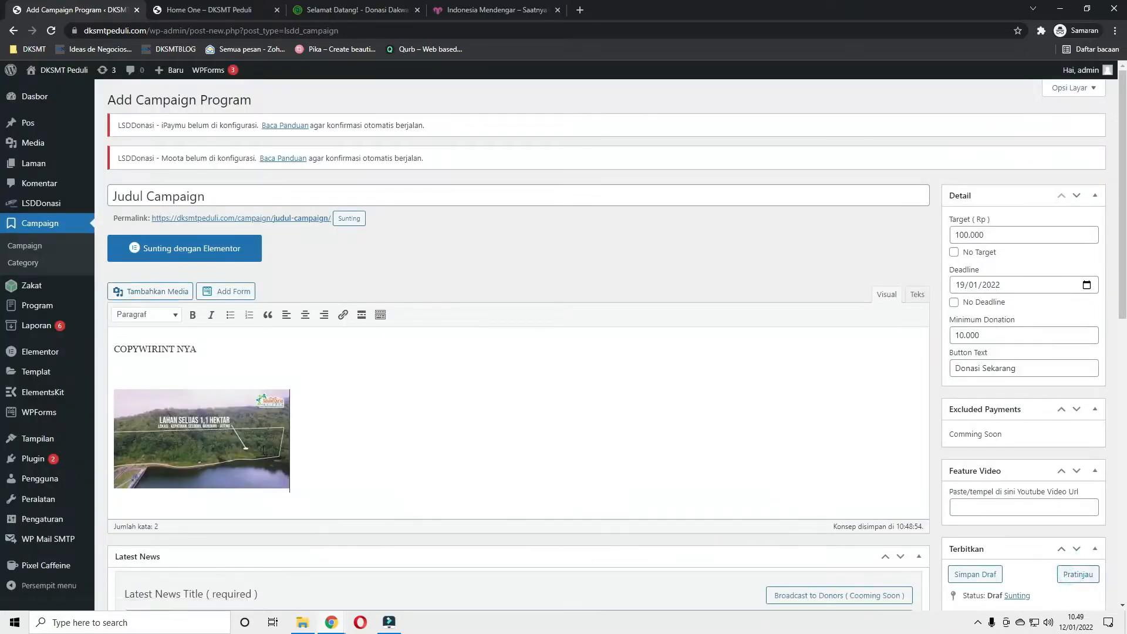
Set the campaign target to Rp 100.000.000 and enable both No Target and No Deadline
left_click(1001, 234)
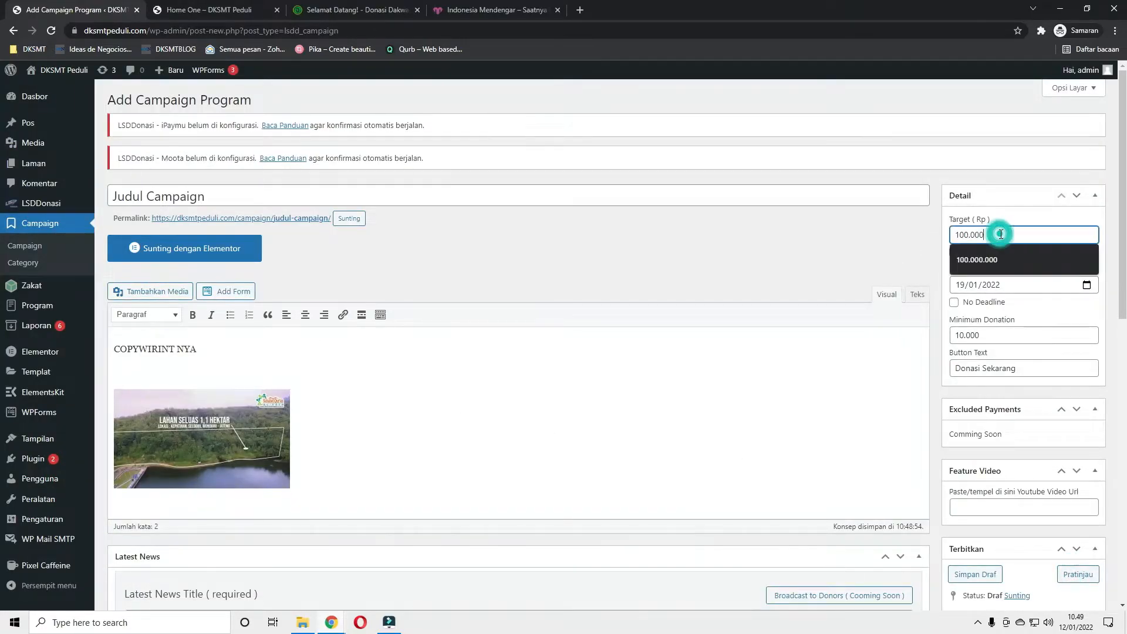
left_click(999, 260)
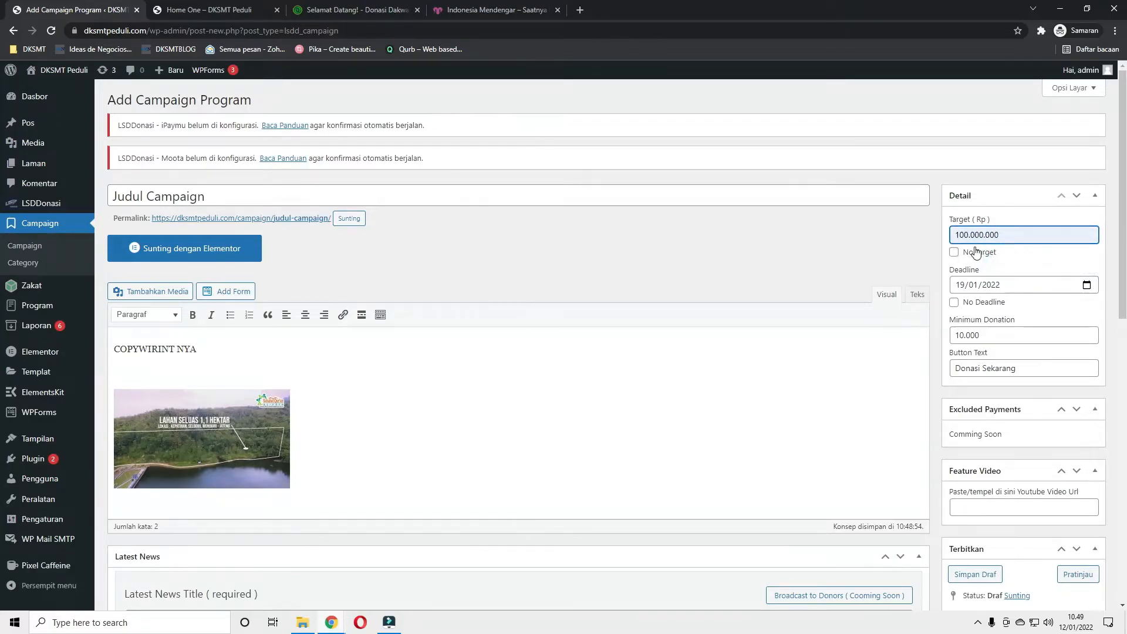
left_click(953, 254)
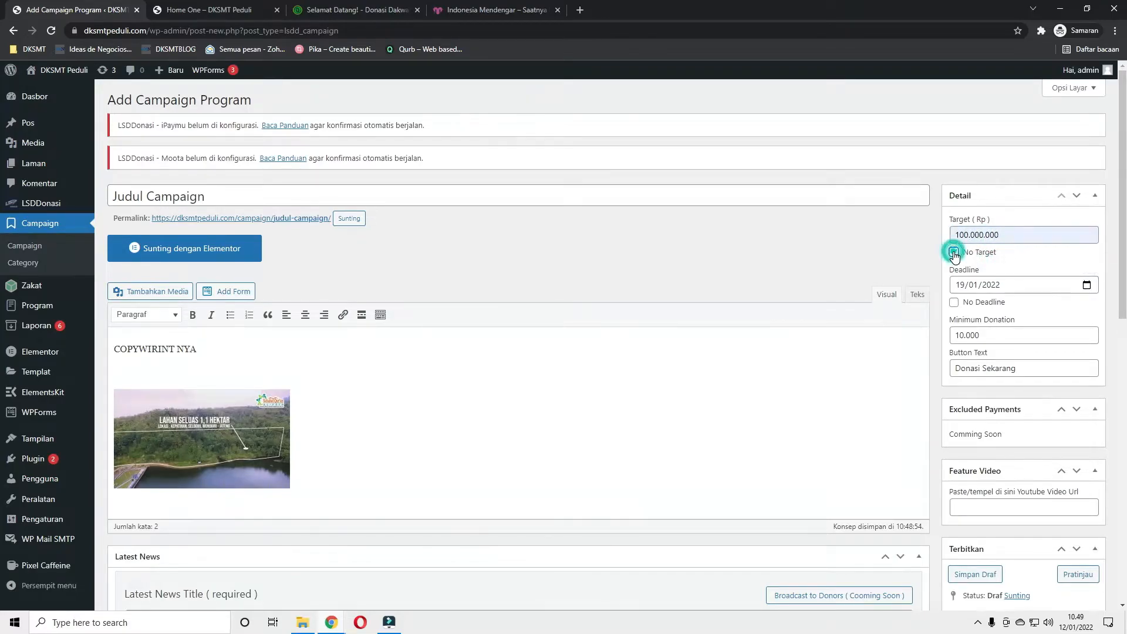
left_click(1087, 284)
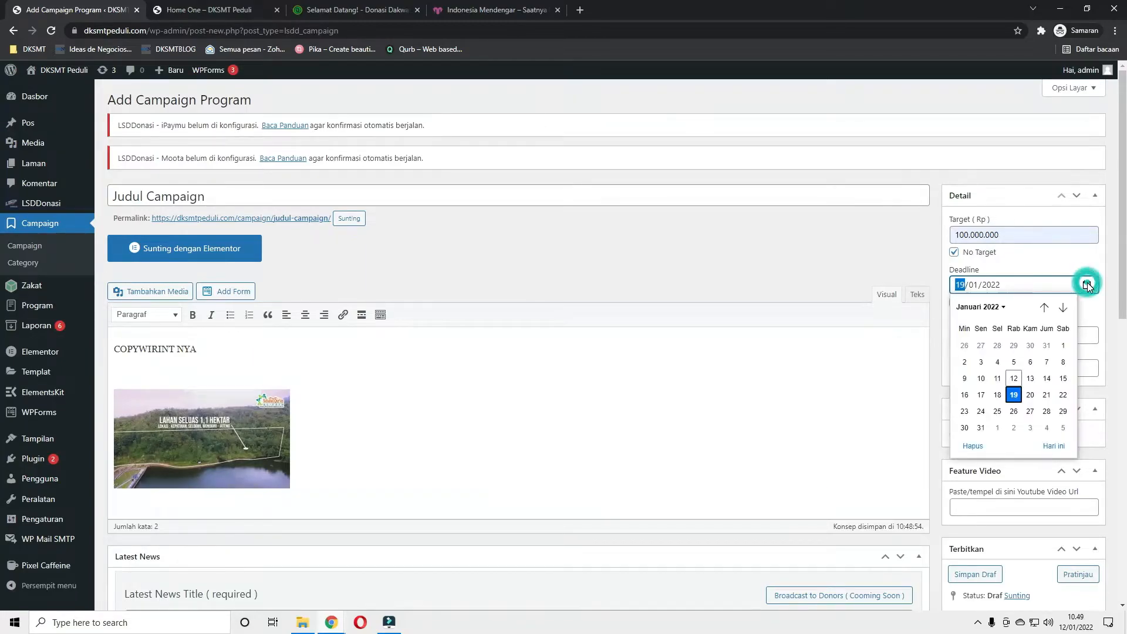
left_click(1016, 272)
left_click(954, 303)
Try a different minimum donation for the campaign, and leave the Minimum Donation field empty
left_click(996, 334)
double_click(996, 334)
type("500")
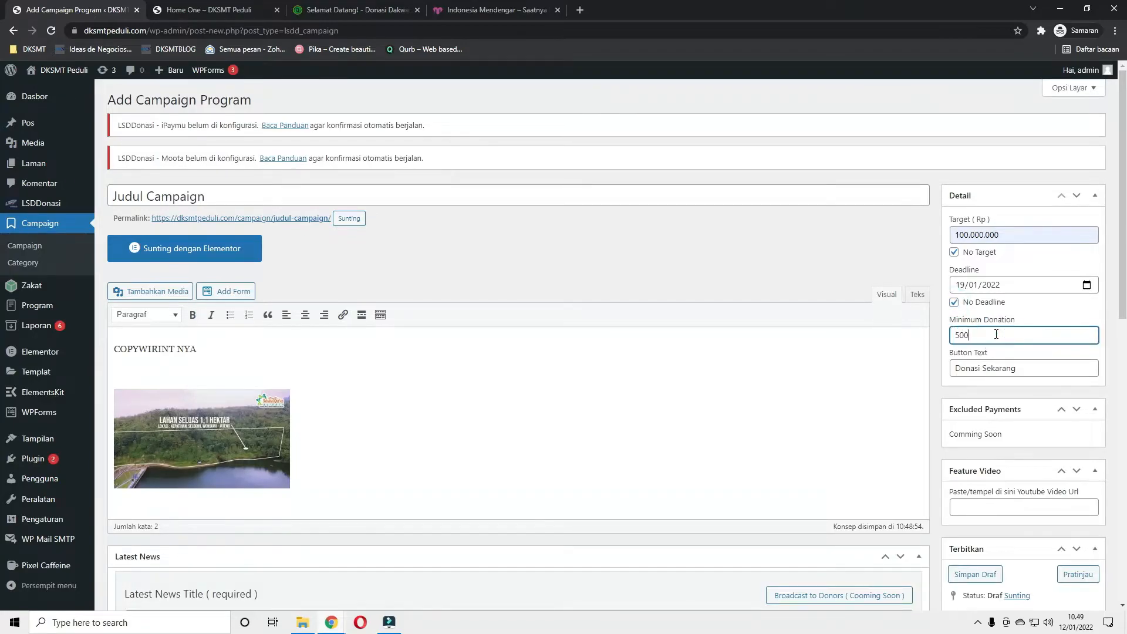
type("0")
double_click(996, 335)
key("BackSpace")
Try "Bantu Sekarang" as the campaign's donation button text
triple_click(1026, 367)
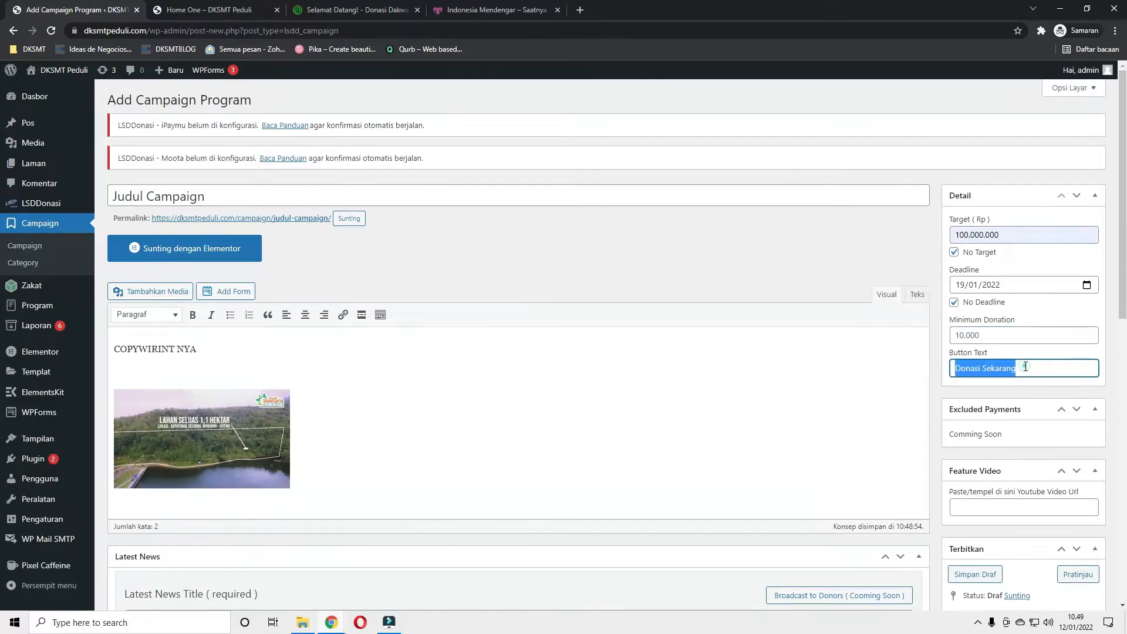
type("Bantu")
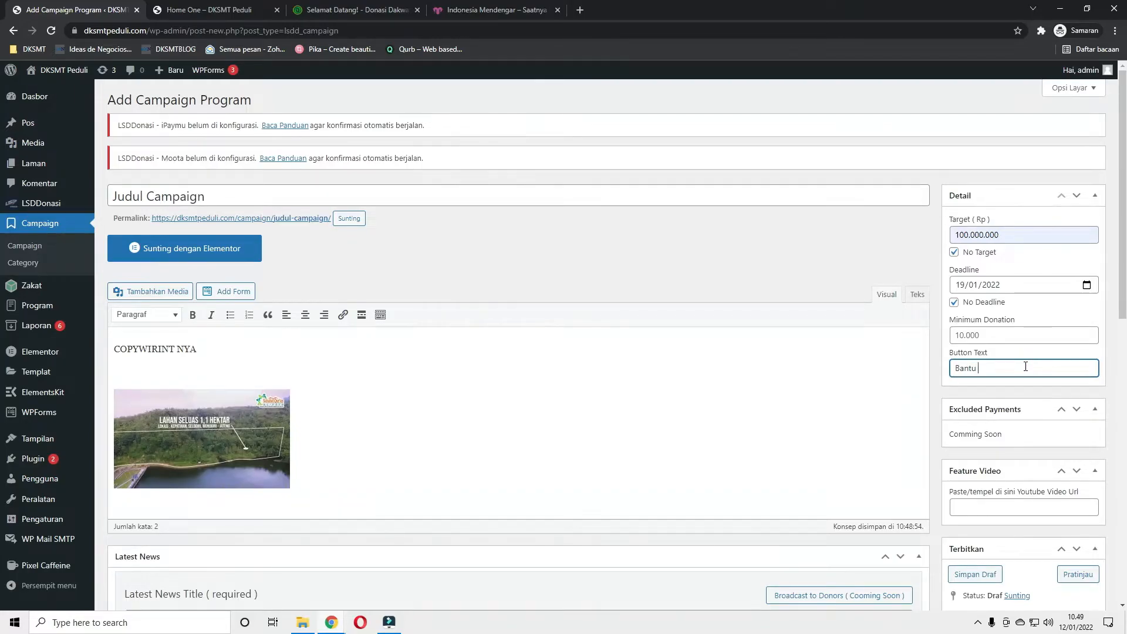
type(" Sekarang")
Set the campaign's donation button text to "Sedekah"
double_click(1025, 366)
left_click(1039, 373)
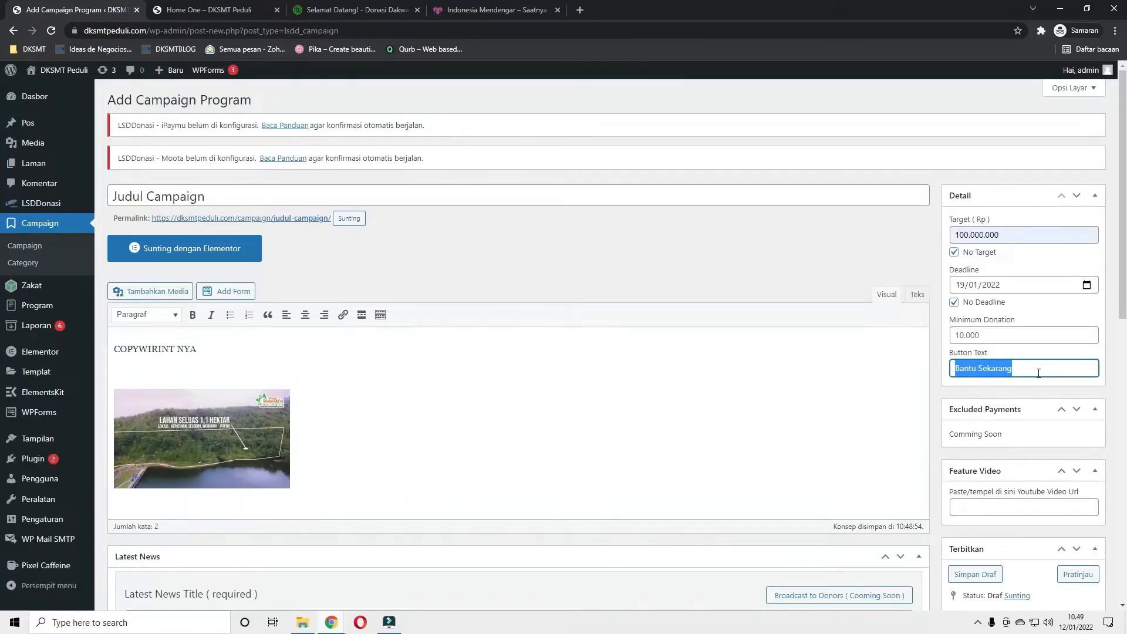
type("Sedekah")
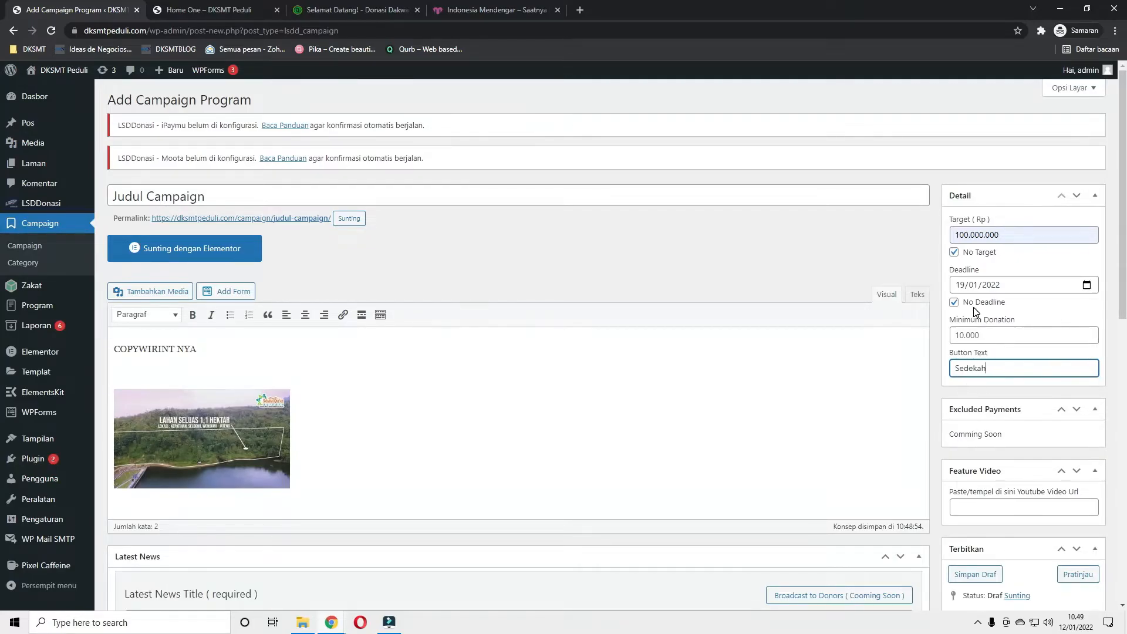
Open YouTube in a new browser tab, open the Larva Tuba video and copy its URL
scroll(968, 246, "down", 2)
left_click(984, 388)
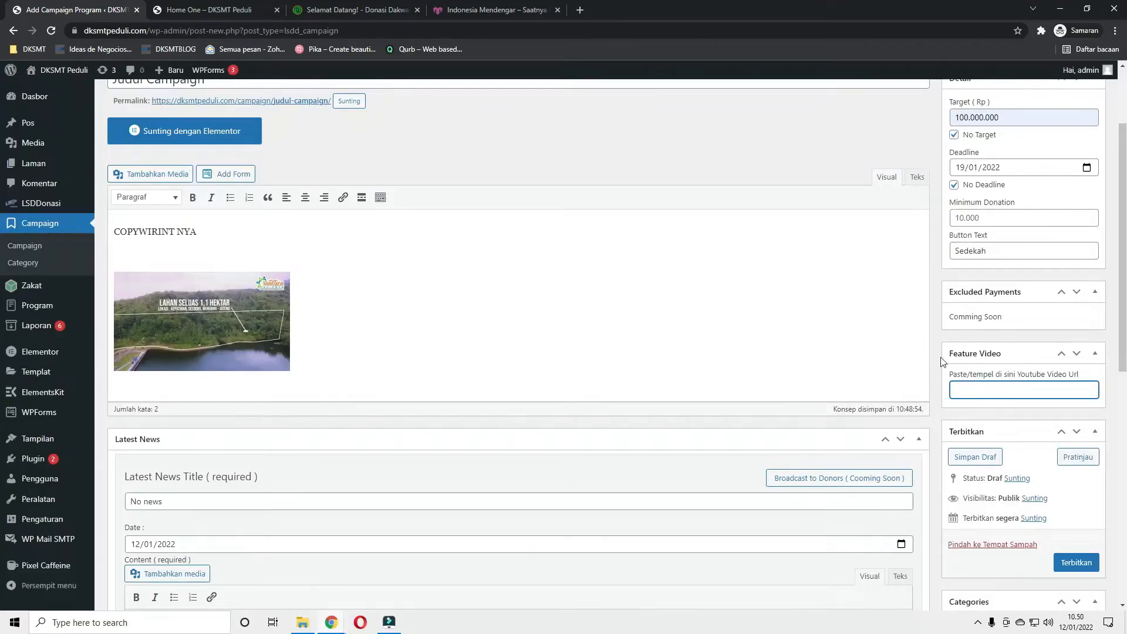
left_click(580, 9)
type("yout")
key("Return")
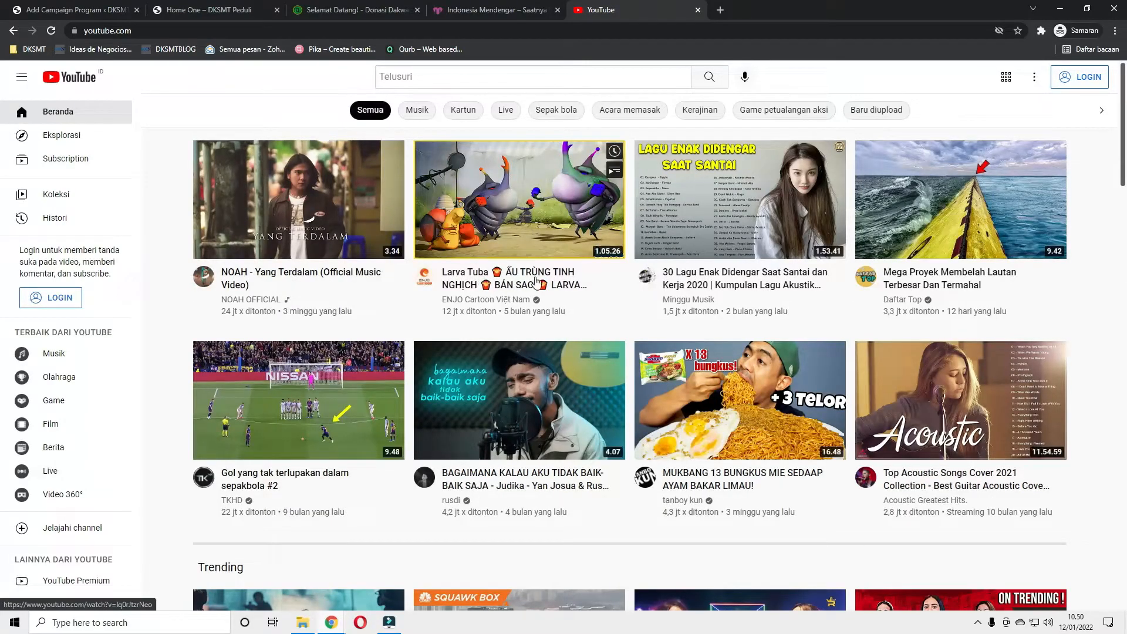
left_click(536, 280)
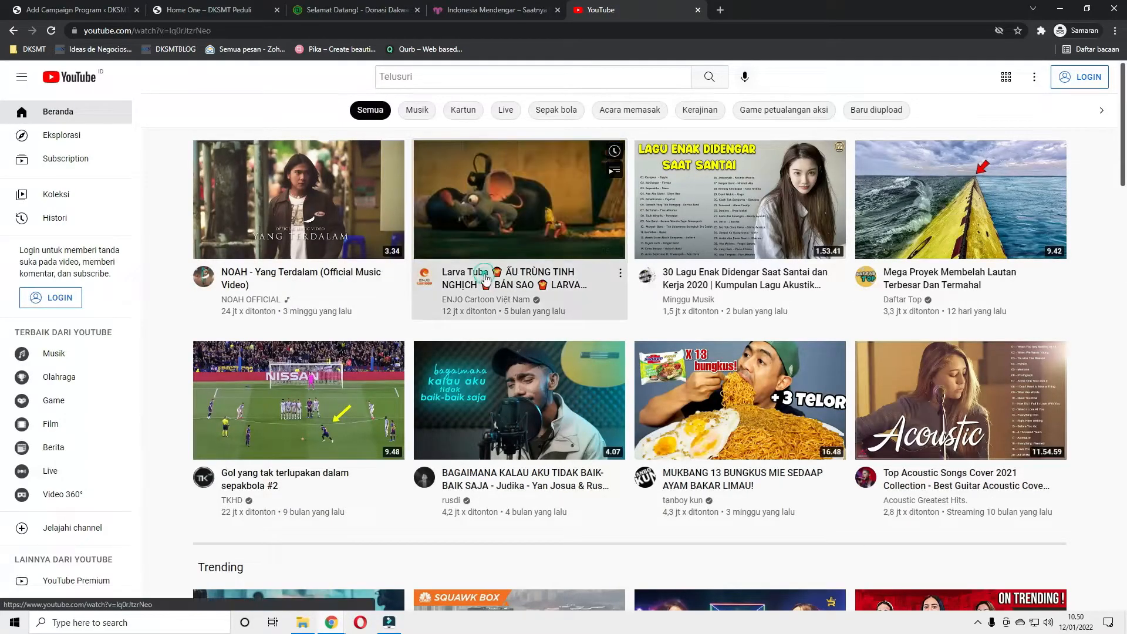
left_click(243, 30)
key("BackSpace")
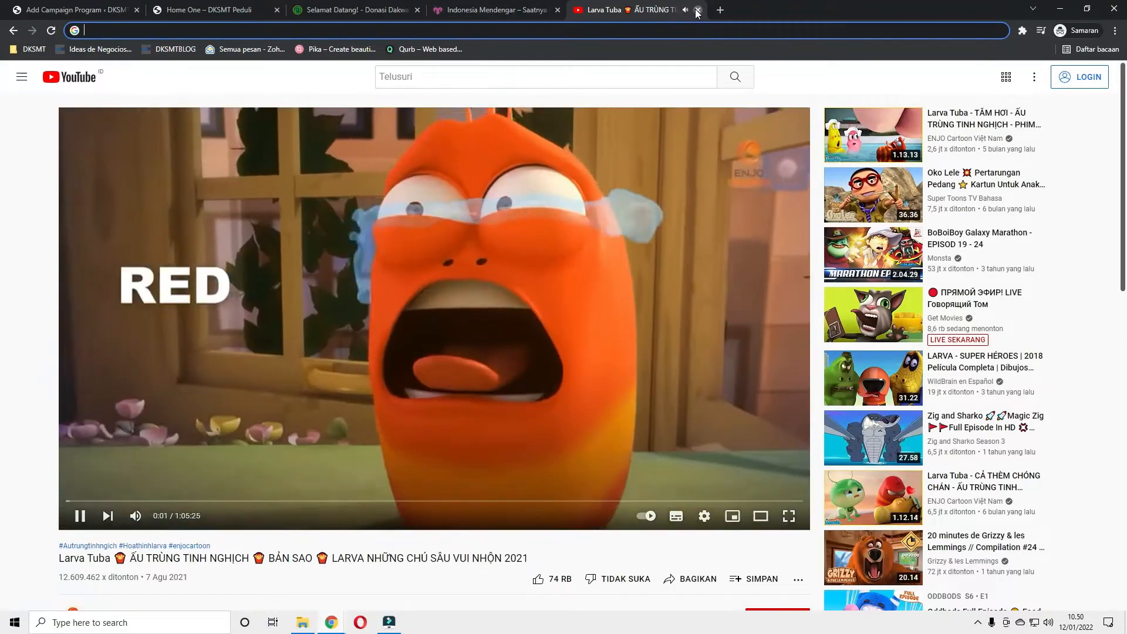
left_click(698, 10)
left_click(994, 391)
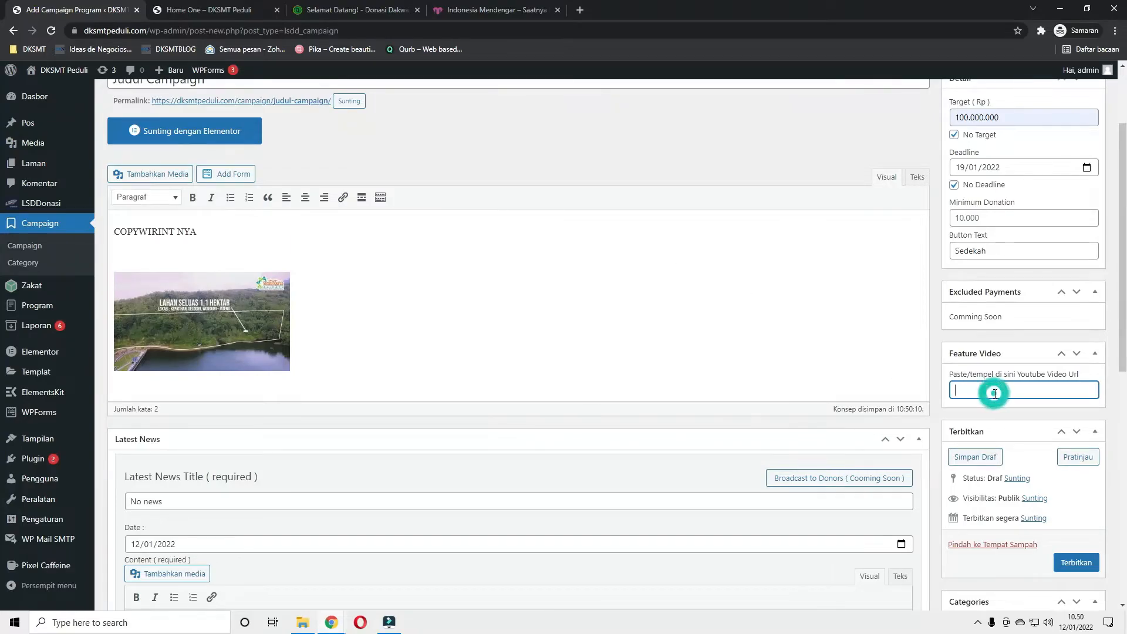
type("https://www.youtube.com/watch?v=lq0rJtzrNeo")
left_click(994, 344)
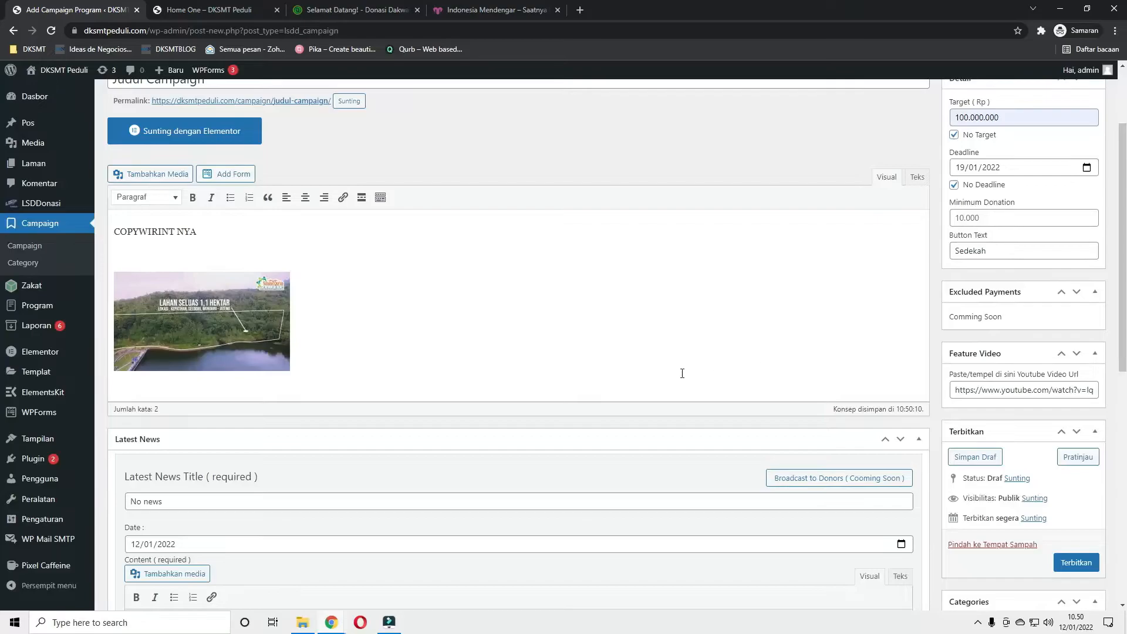
Assign the campaign to the Kemanusiaan category
scroll(339, 382, "up", 2)
scroll(481, 325, "down", 6)
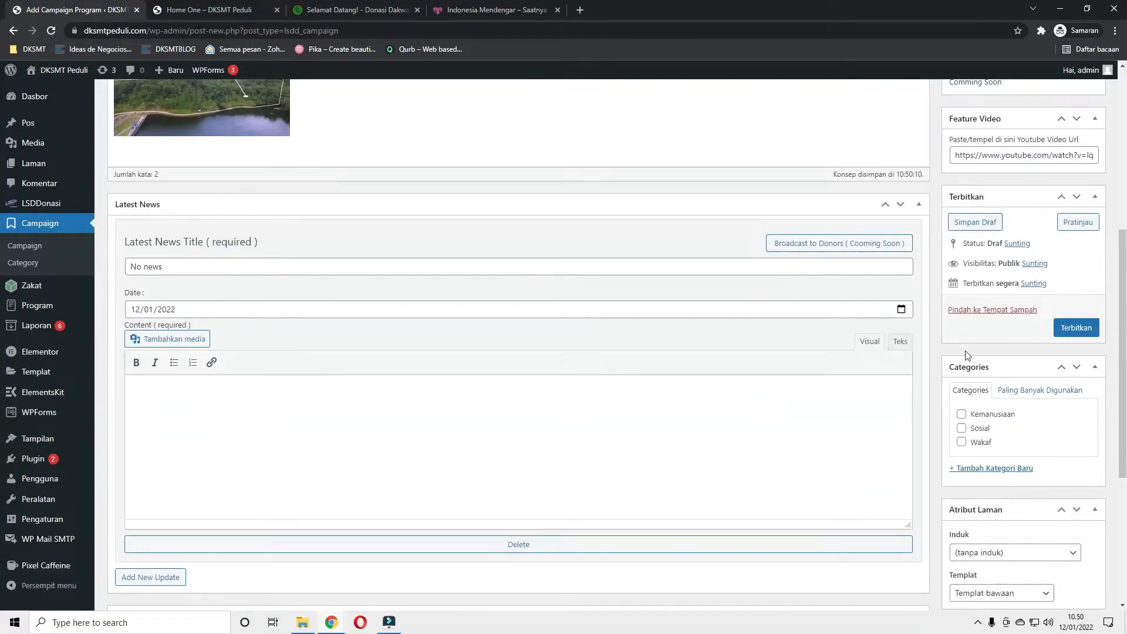
left_click(962, 415)
Set Pembangunan-Istana.jpg from the media library as the campaign's featured image
scroll(978, 425, "down", 4)
left_click(997, 423)
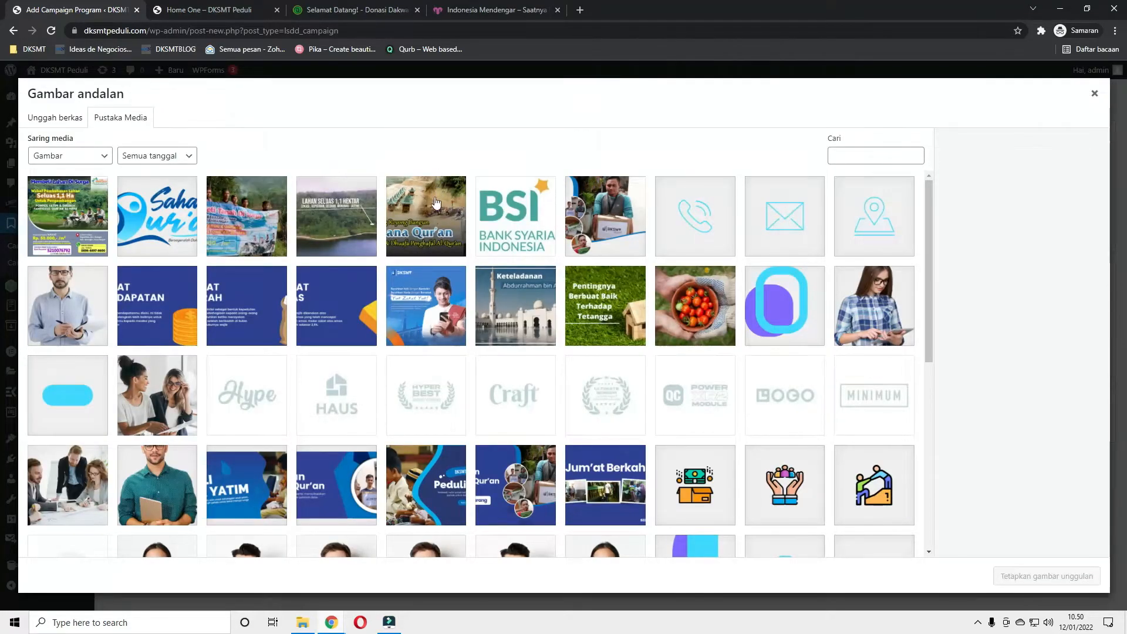
left_click(426, 214)
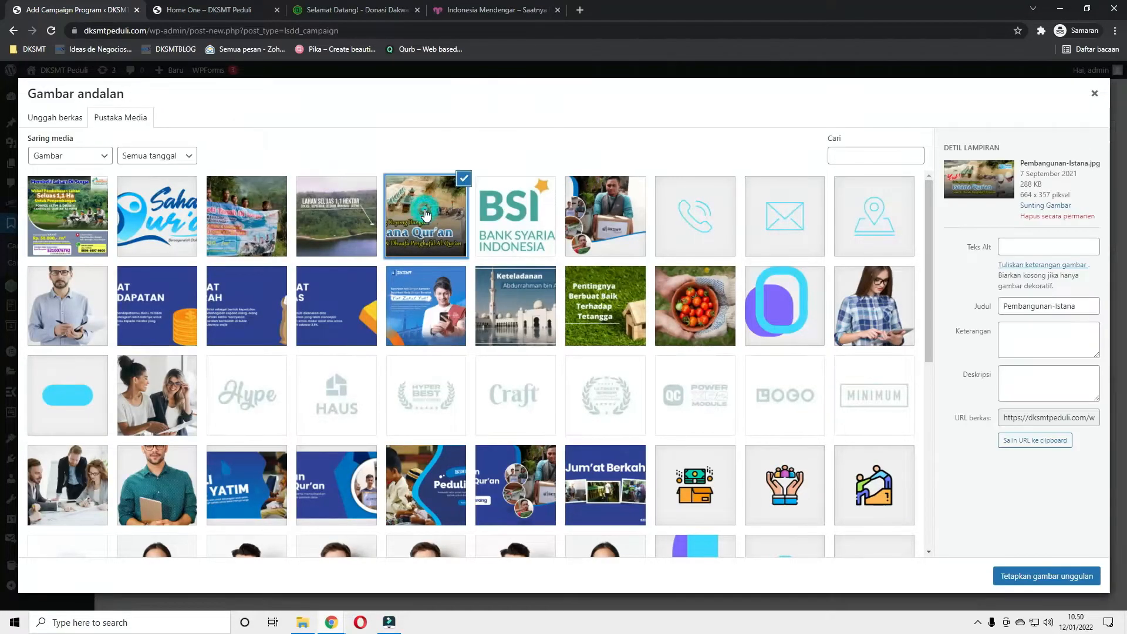
left_click(1034, 575)
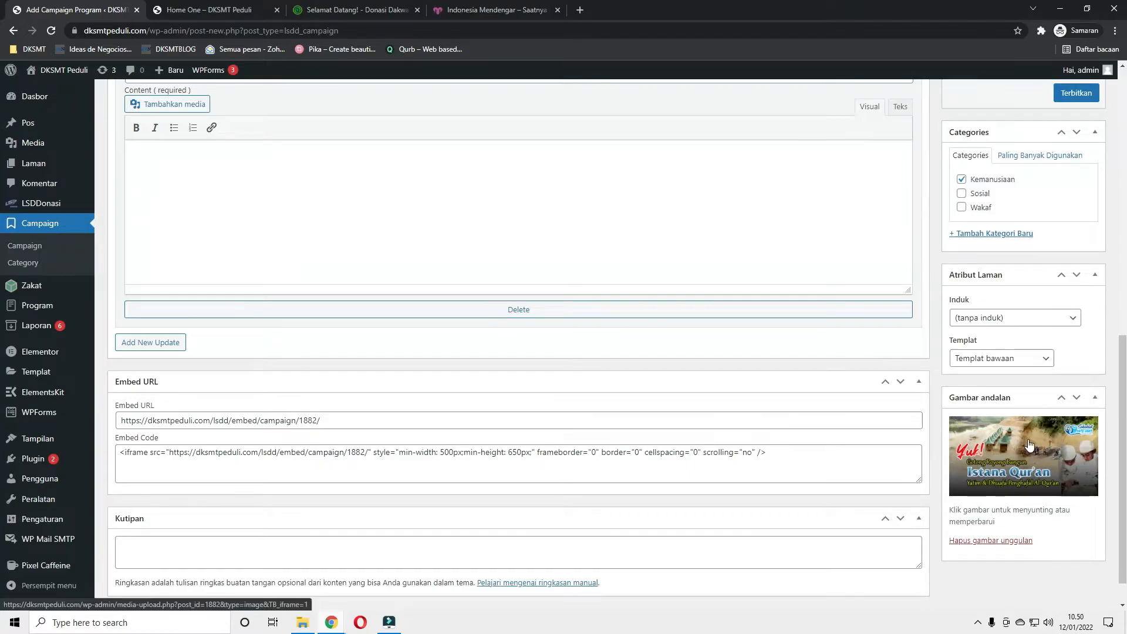
Review the new campaign's Embed URL and Kutipan sections, its title, content and details
scroll(995, 456, "down", 1)
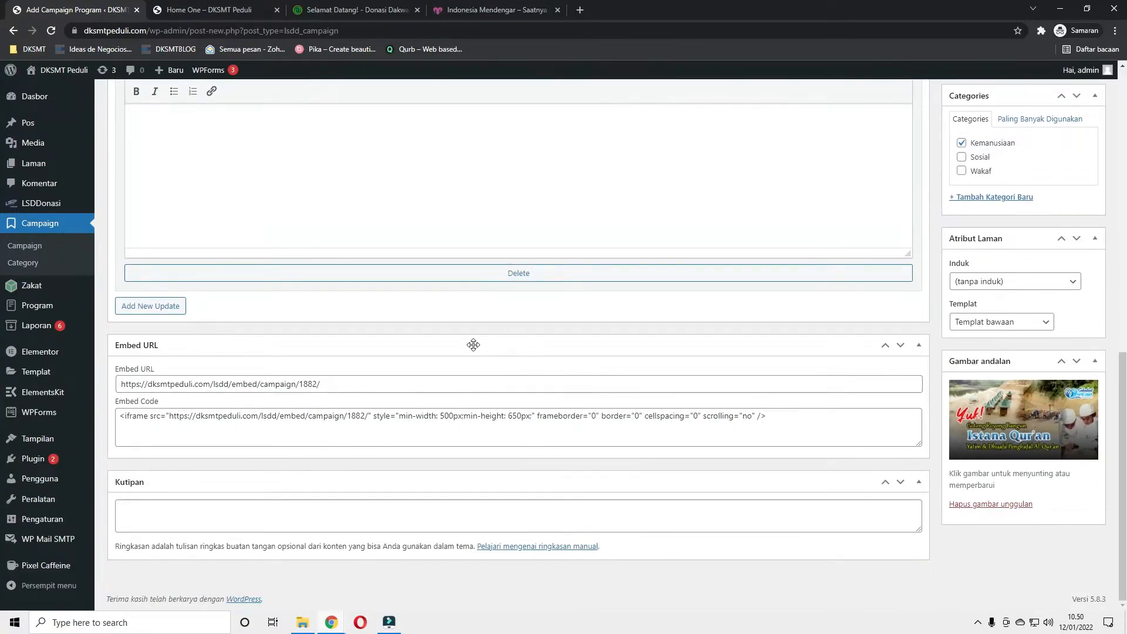
scroll(204, 365, "up", 10)
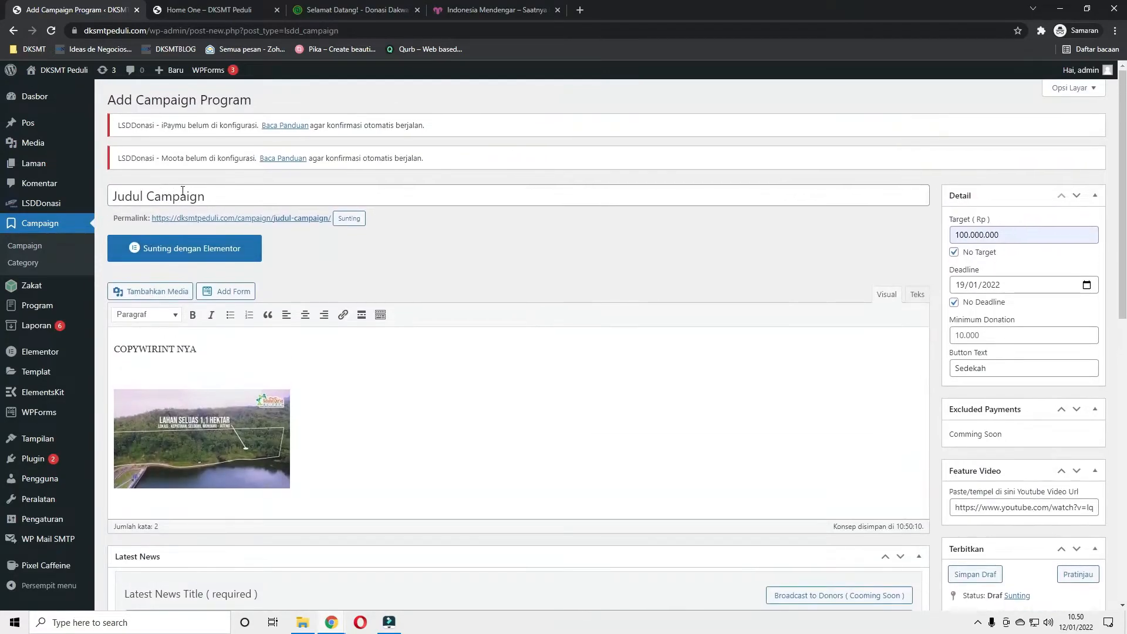
scroll(997, 265, "down", 5)
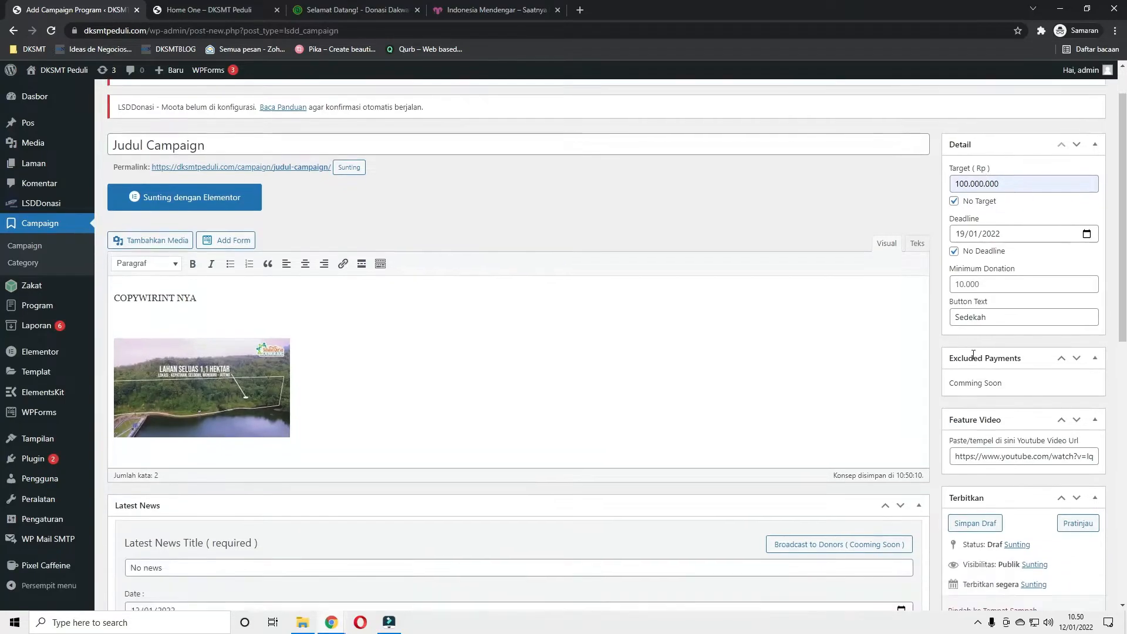
Publish the campaign, and open it from the Kemanusiaan category of the refreshed home page's Program Terbaru section
left_click(1083, 387)
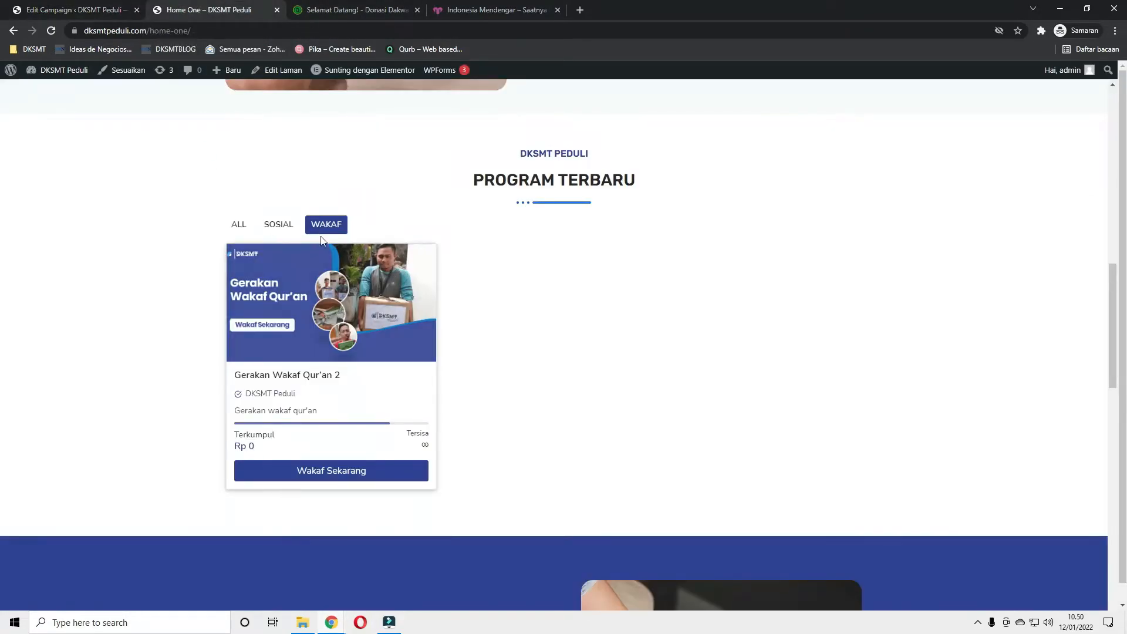
key("F5")
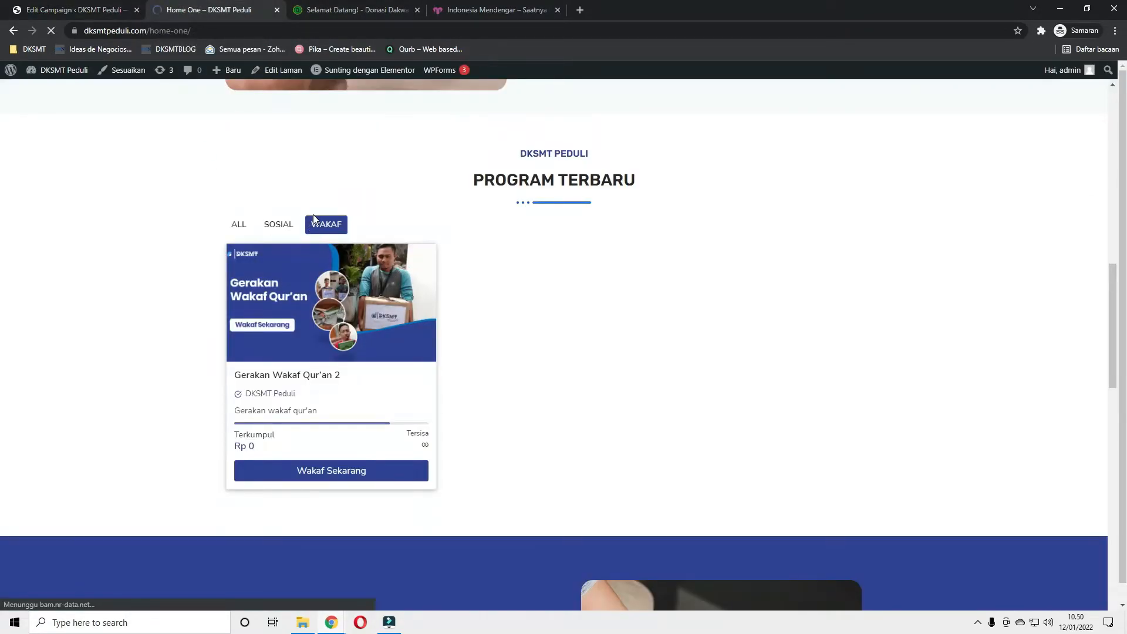
scroll(417, 276, "down", 10)
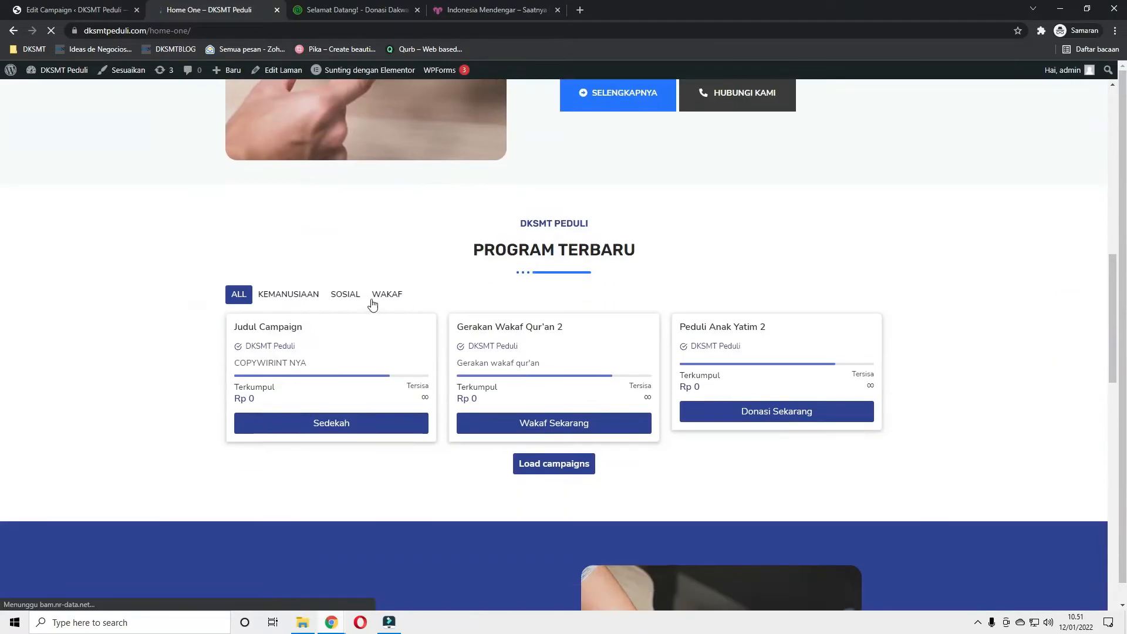
left_click(284, 298)
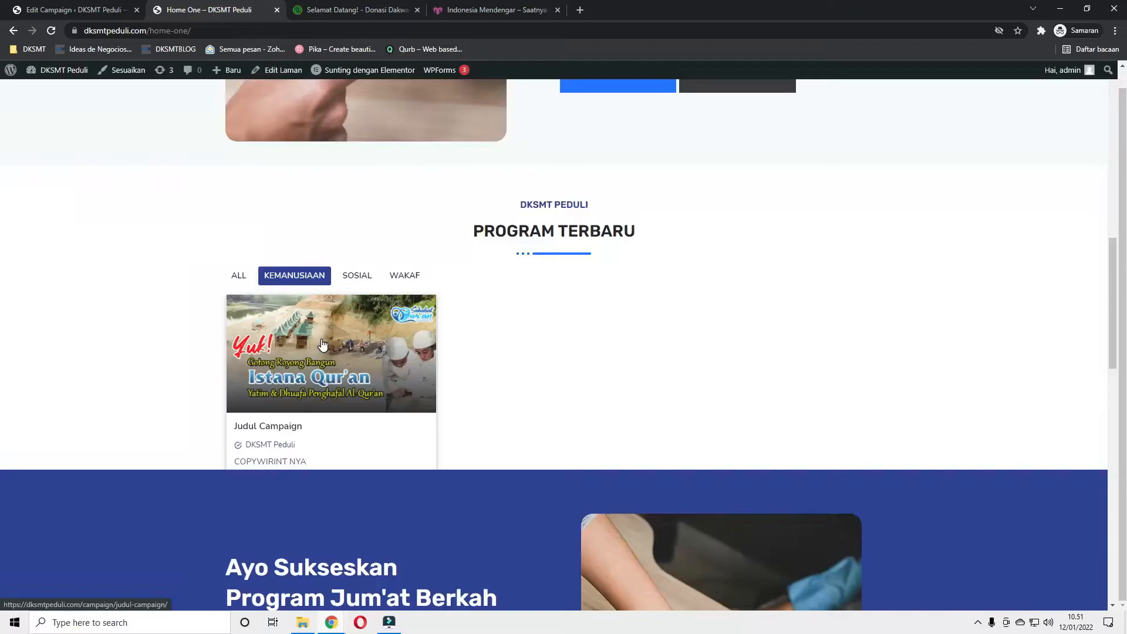
left_click(322, 344)
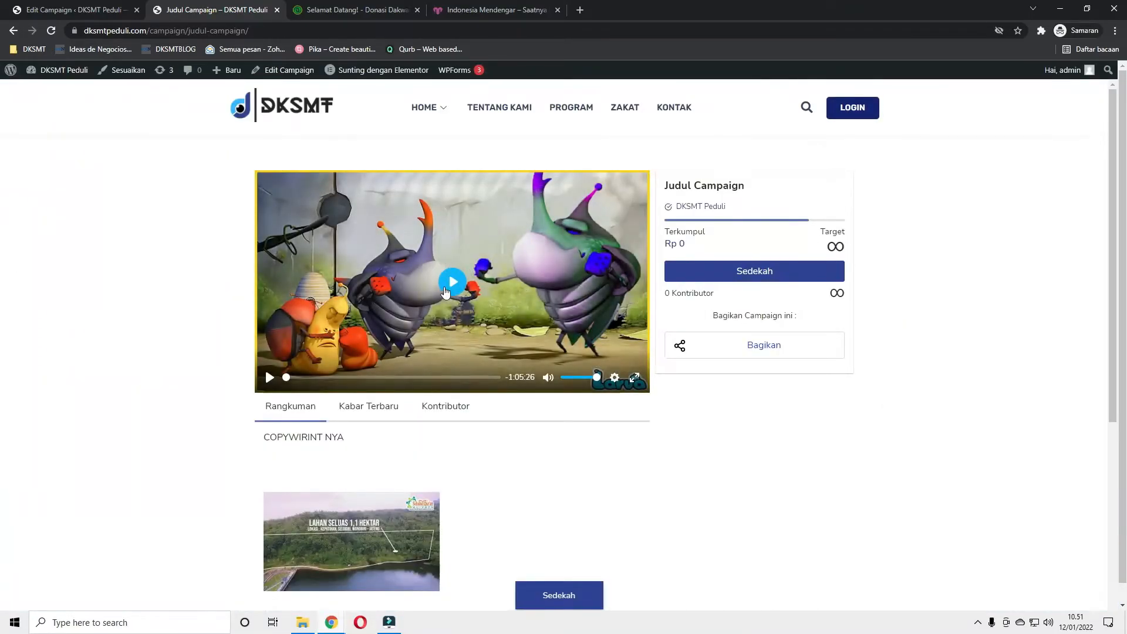
mouse_move(460, 124)
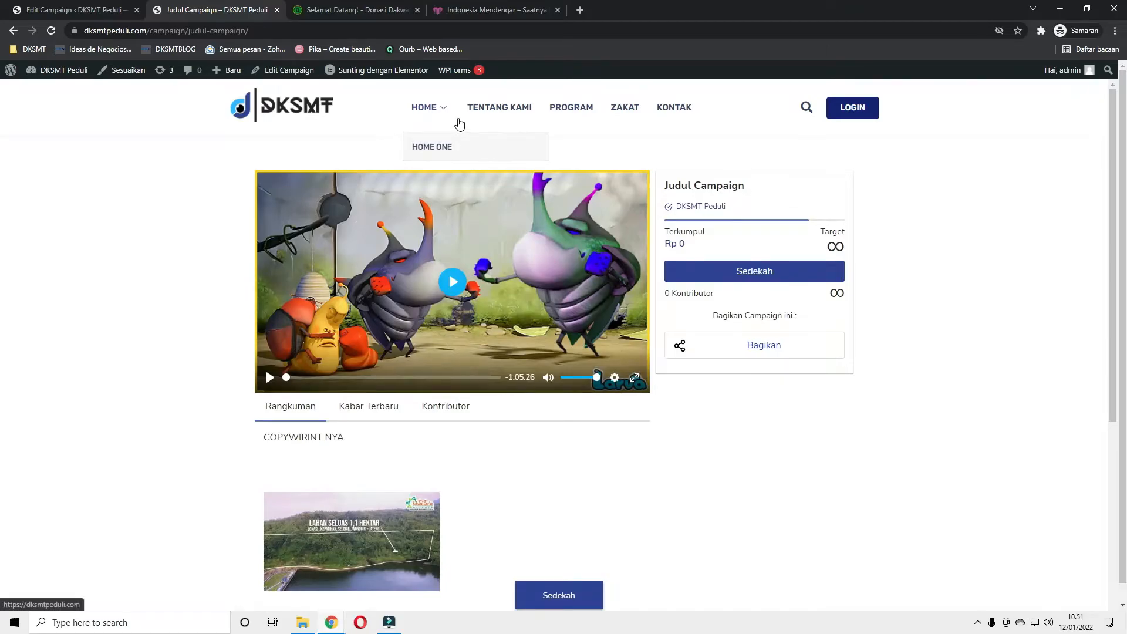
Clear the campaign's Feature Video URL and update the campaign
left_click(75, 9)
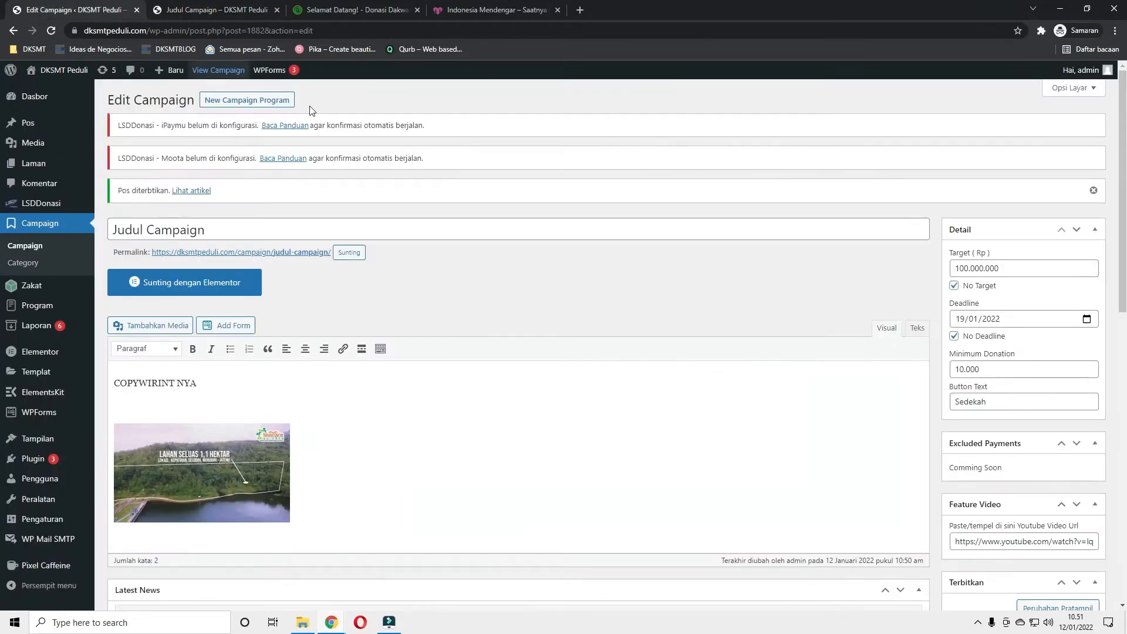
scroll(1023, 466, "down", 10)
scroll(1014, 324, "up", 5)
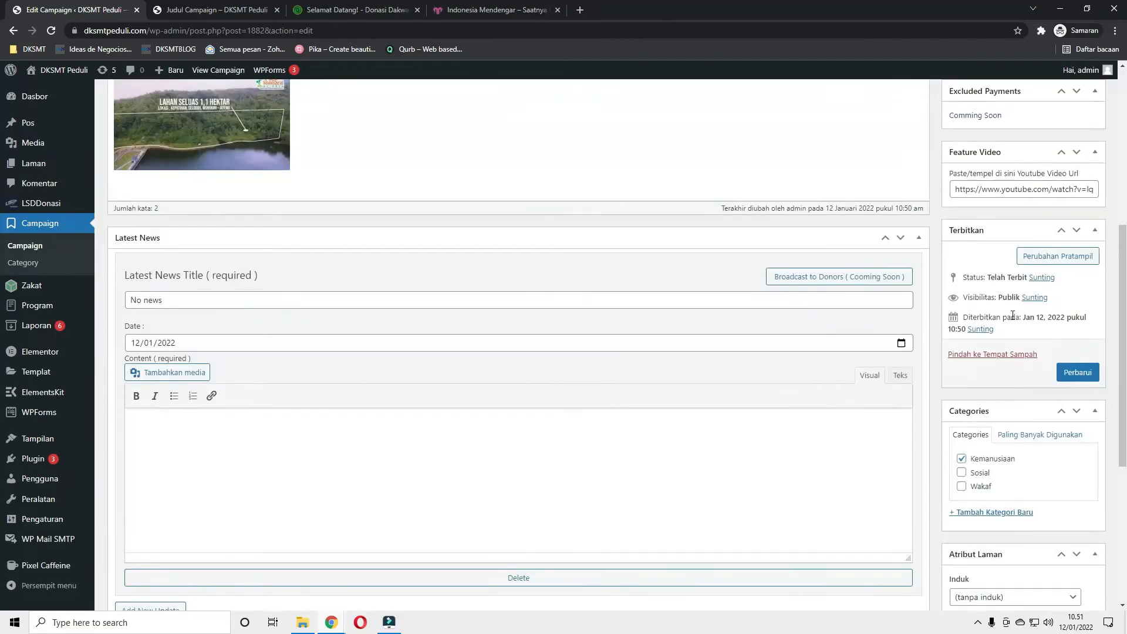
scroll(1009, 187, "down", 5)
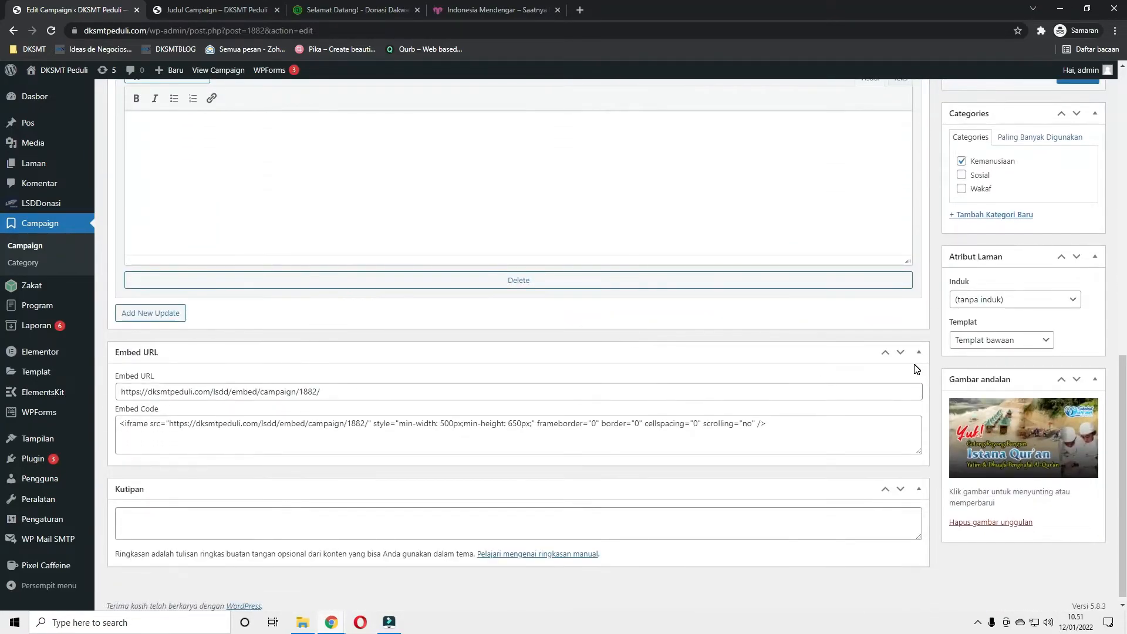
scroll(1022, 329, "up", 5)
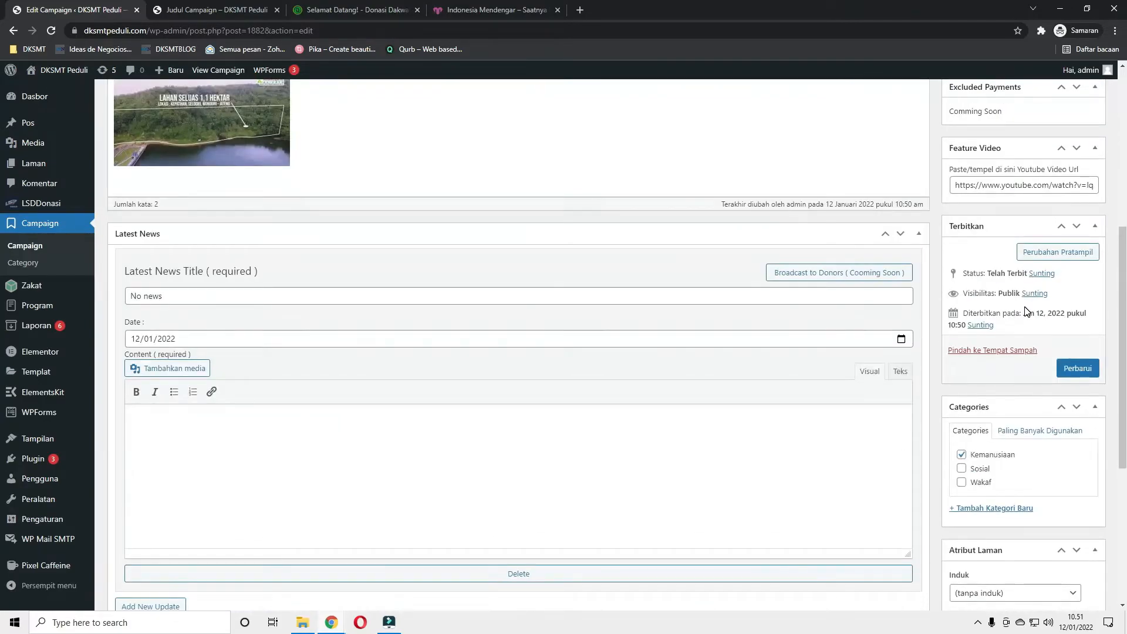
triple_click(1029, 184)
key("BackSpace")
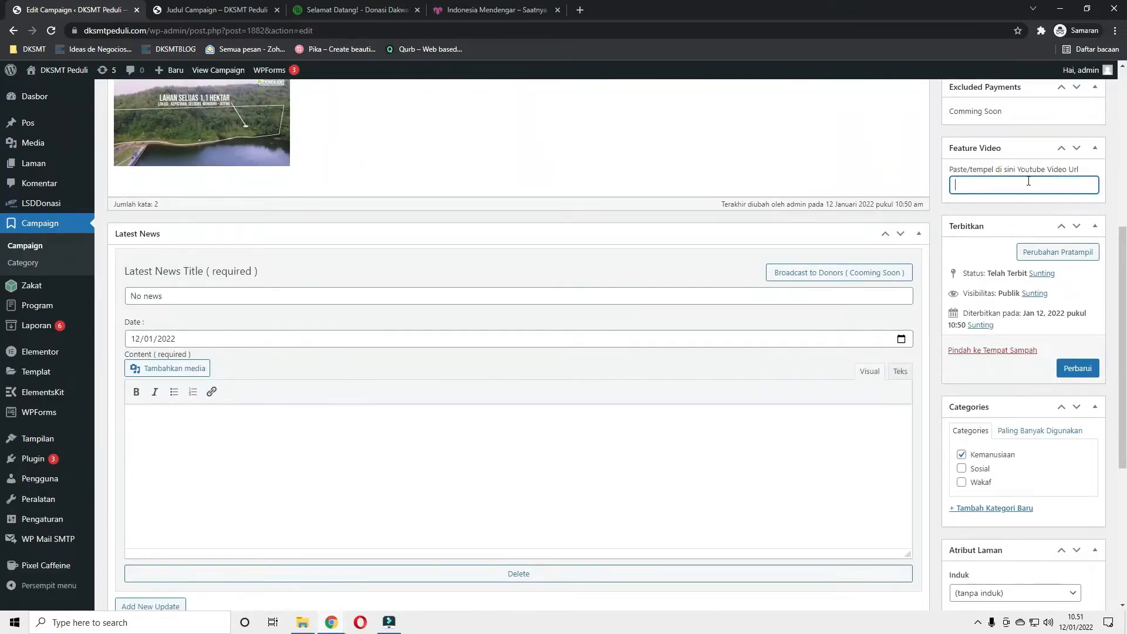
left_click(1080, 368)
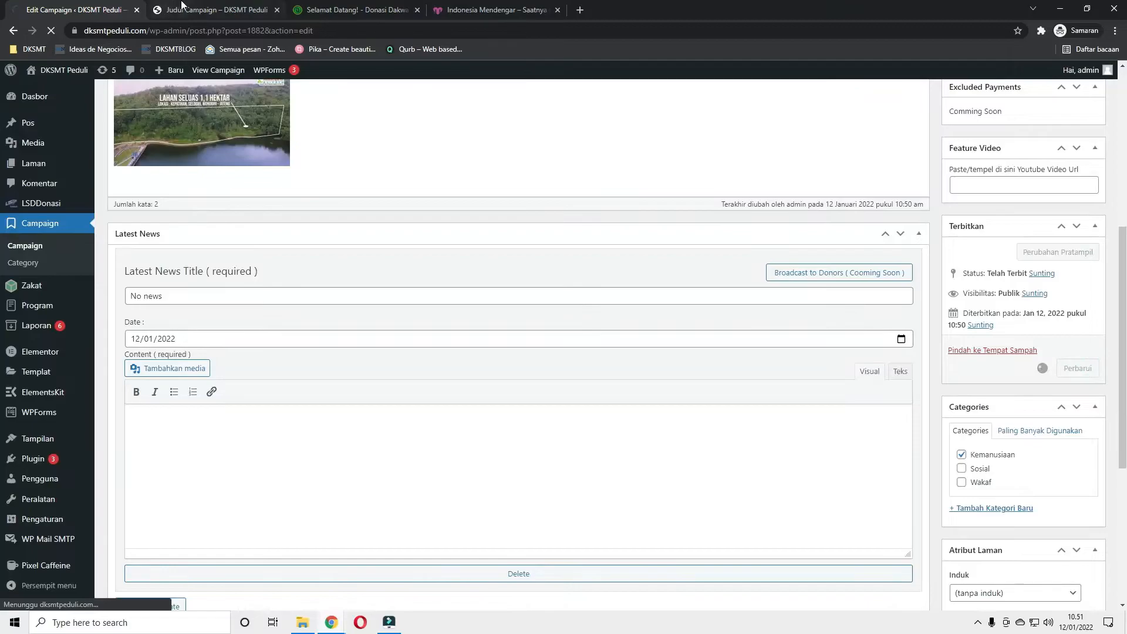
Play the feature video on the Judul Campaign public page and try its player and sharing controls
left_click(211, 9)
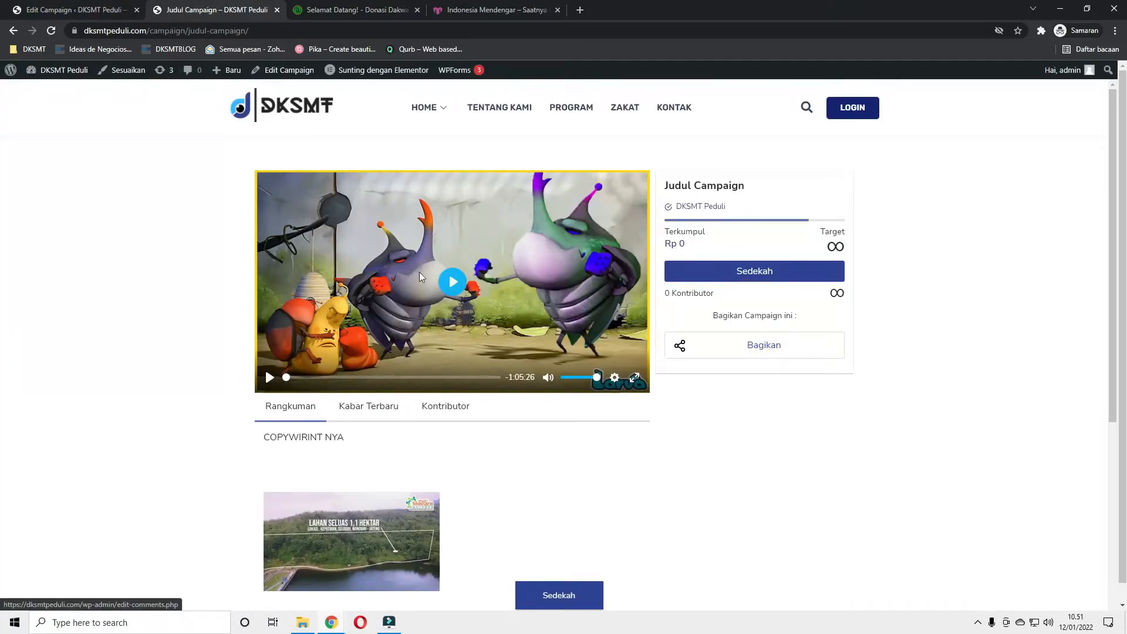
left_click(622, 382)
left_click(622, 381)
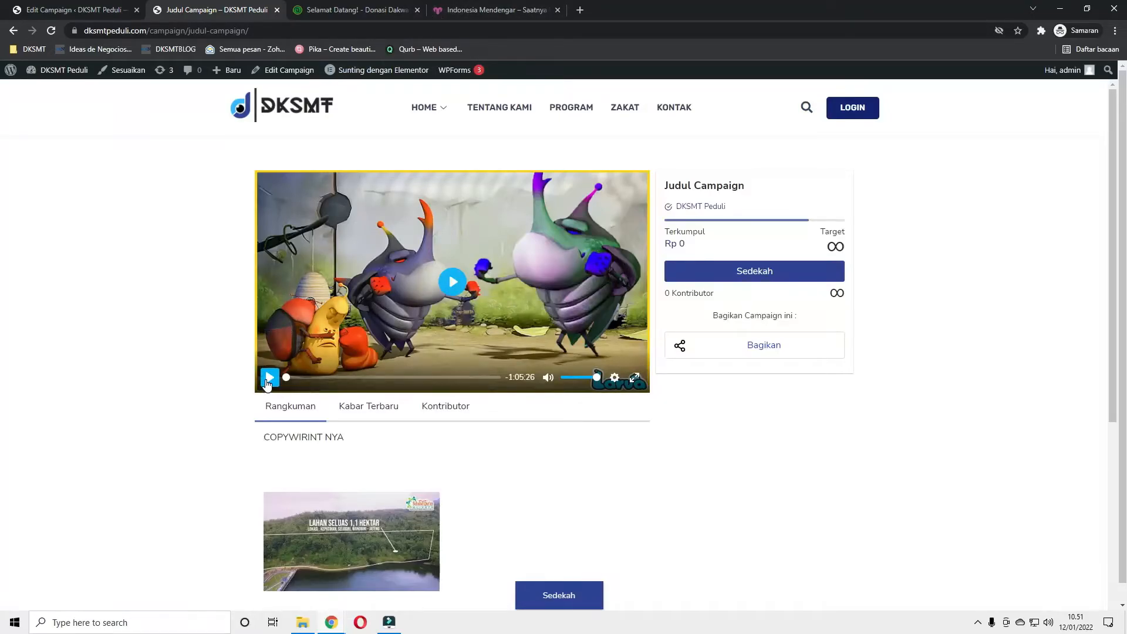
left_click(753, 346)
left_click(643, 292)
left_click(548, 377)
left_click(270, 378)
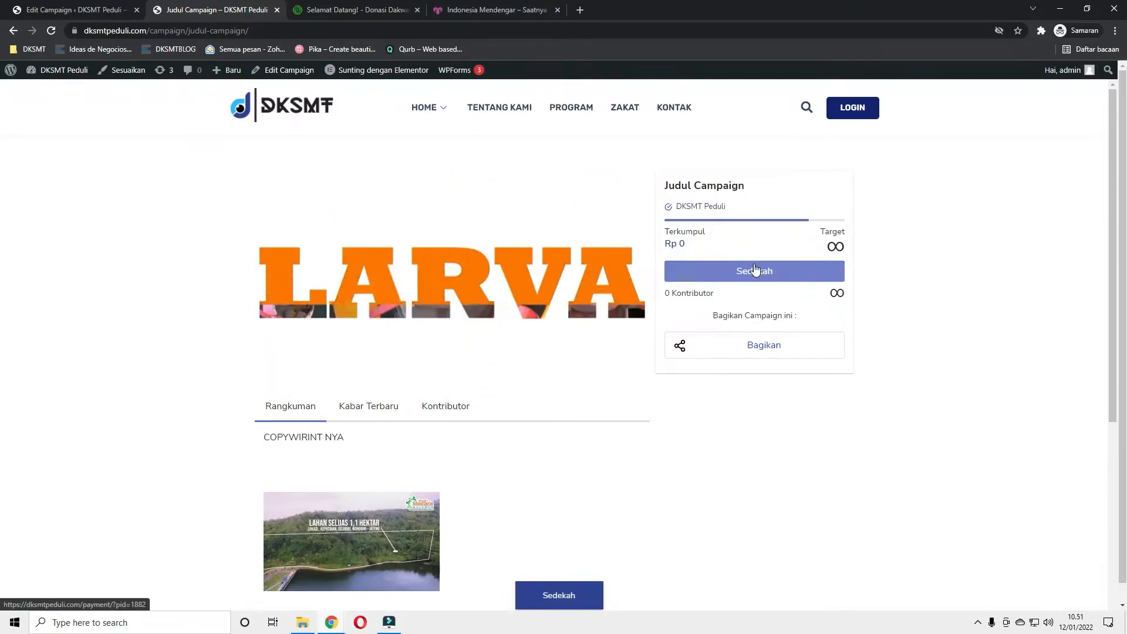
View the campaign's Sedekah payment page and return to the public campaign page
left_click(755, 269)
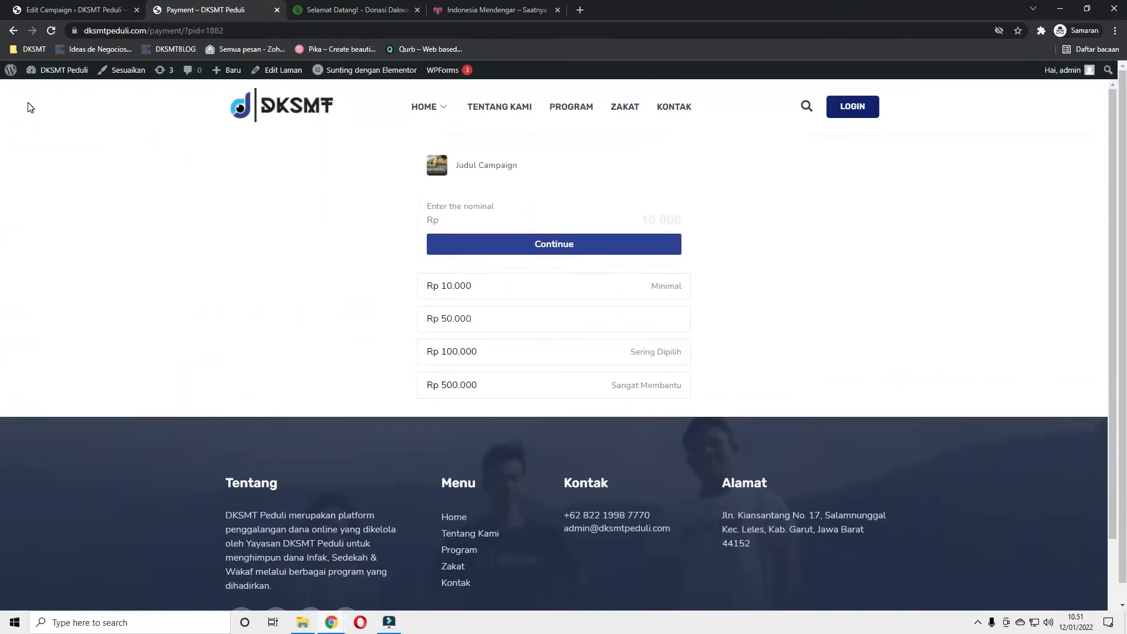
left_click(12, 31)
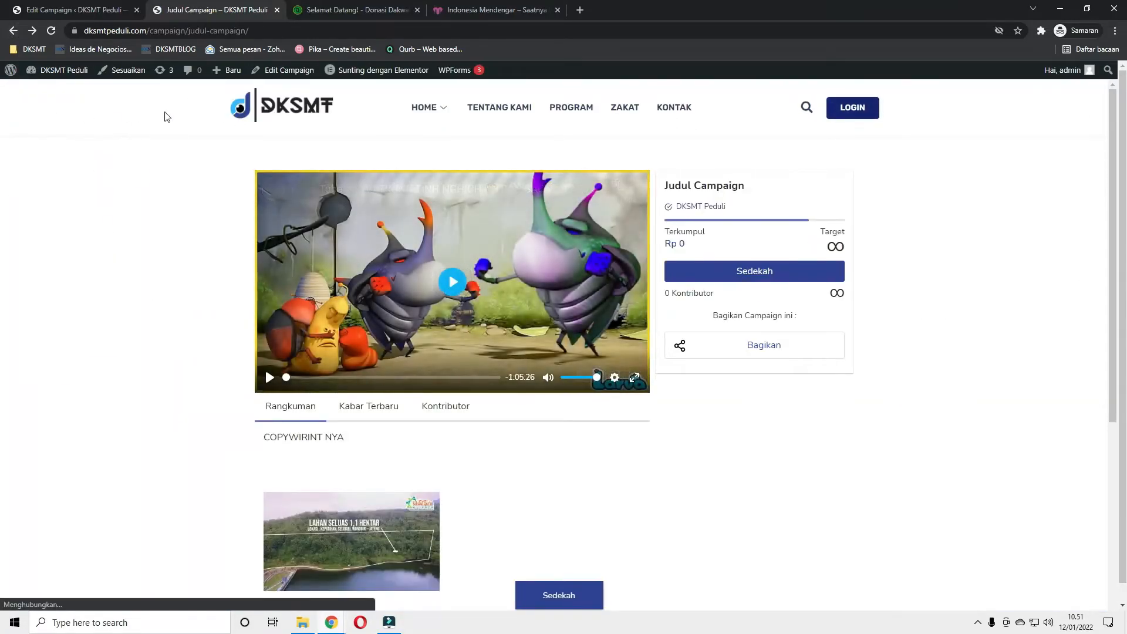
left_click(107, 7)
left_click(211, 10)
left_click(382, 405)
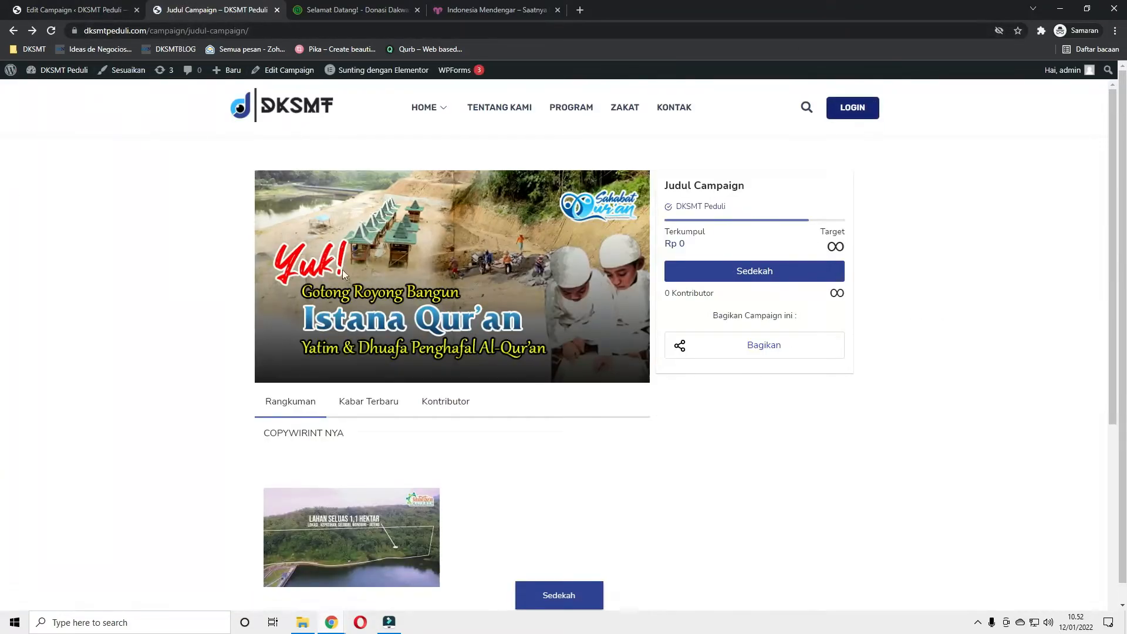
Compare the Feature Video setting with the public campaign page and view the page's Kabar Terbaru section
left_click(65, 7)
left_click(1009, 541)
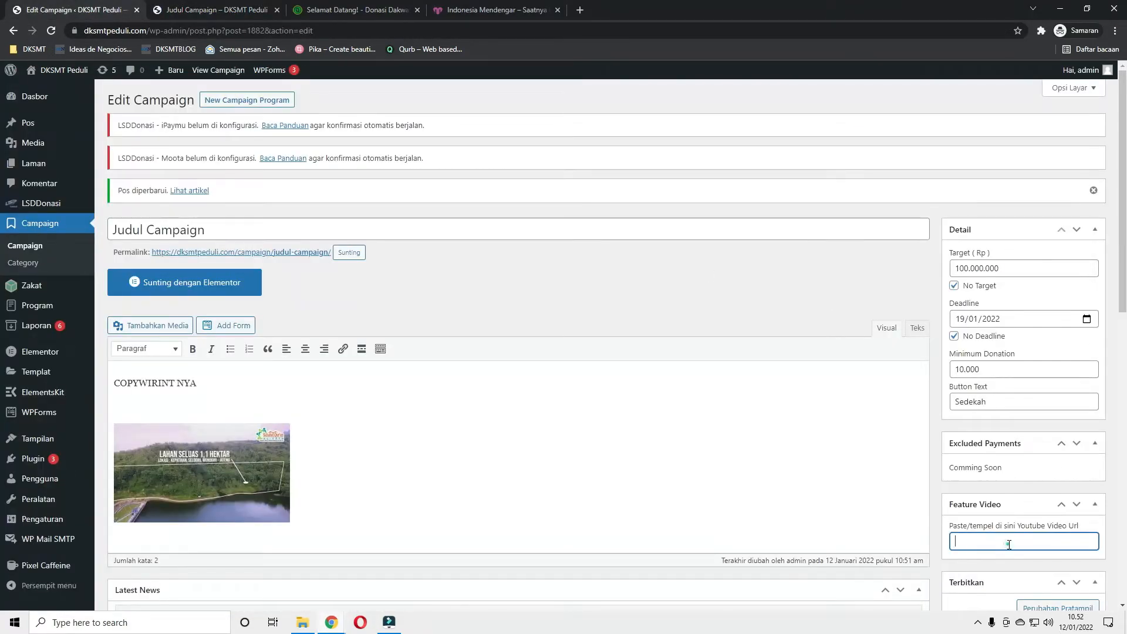
left_click(232, 5)
scroll(361, 329, "down", 5)
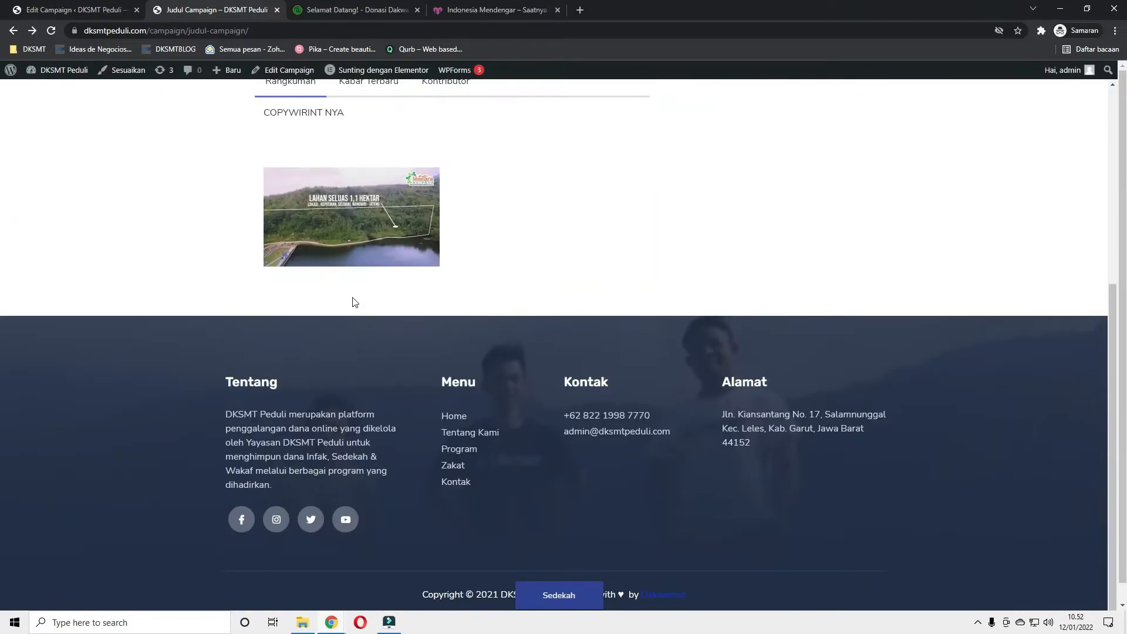
scroll(355, 311, "up", 4)
left_click(375, 318)
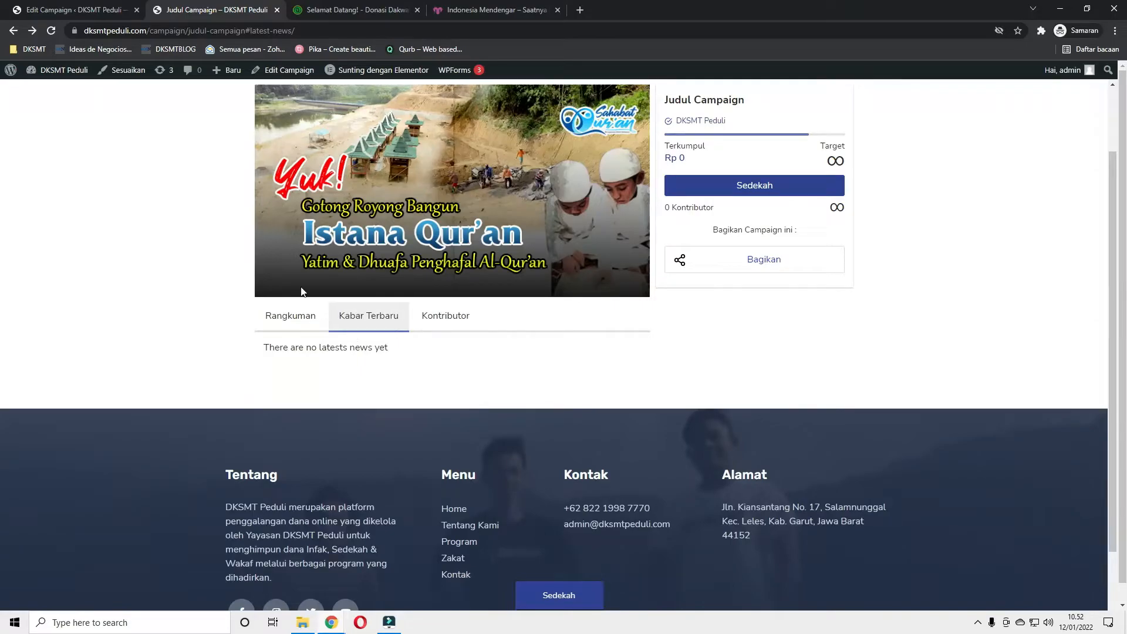
Set the campaign's Latest News title to Pembelian Semen
left_click(67, 7)
scroll(177, 311, "down", 15)
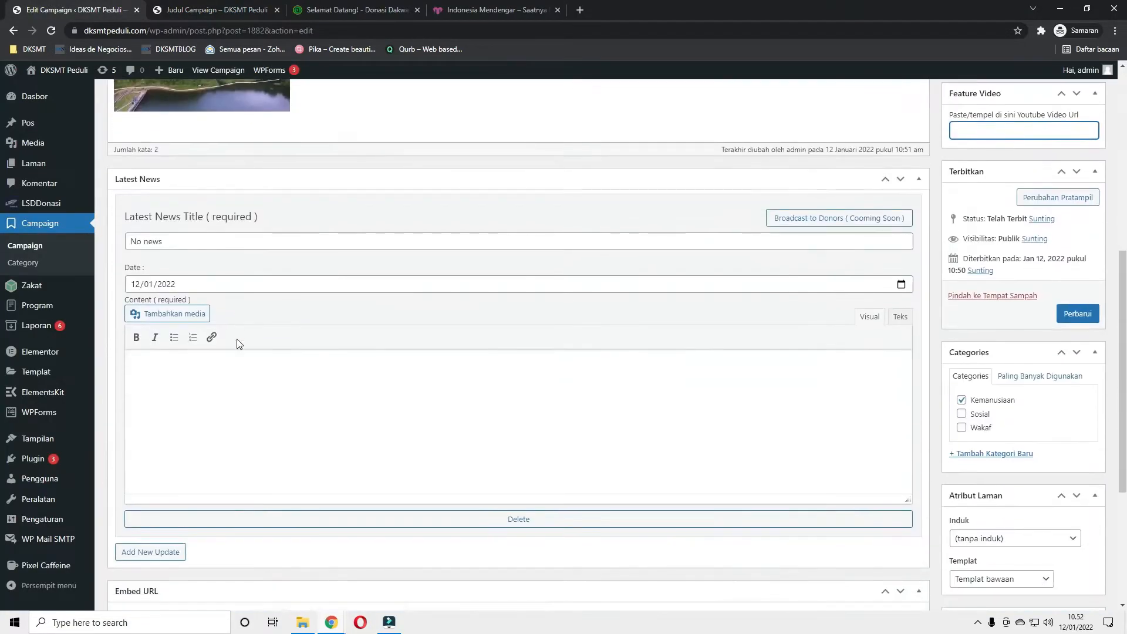
scroll(189, 299, "up", 5)
triple_click(207, 284)
type("Pe")
key("BackSpace")
key("BackSpace")
key("BackSpace")
key("BackSpace")
key("BackSpace")
key("BackSpace")
key("BackSpace")
type("mbelian Semen")
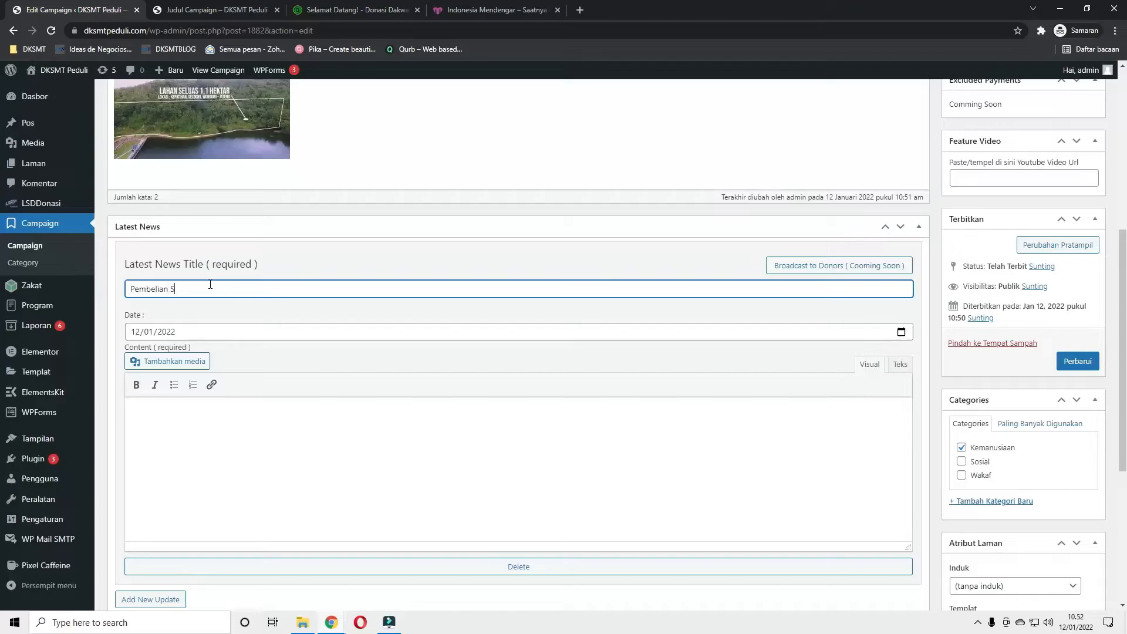
Enter "Pembelian semen 100 sak" as the news content and insert the group photo with the banner from the media library
left_click(196, 330)
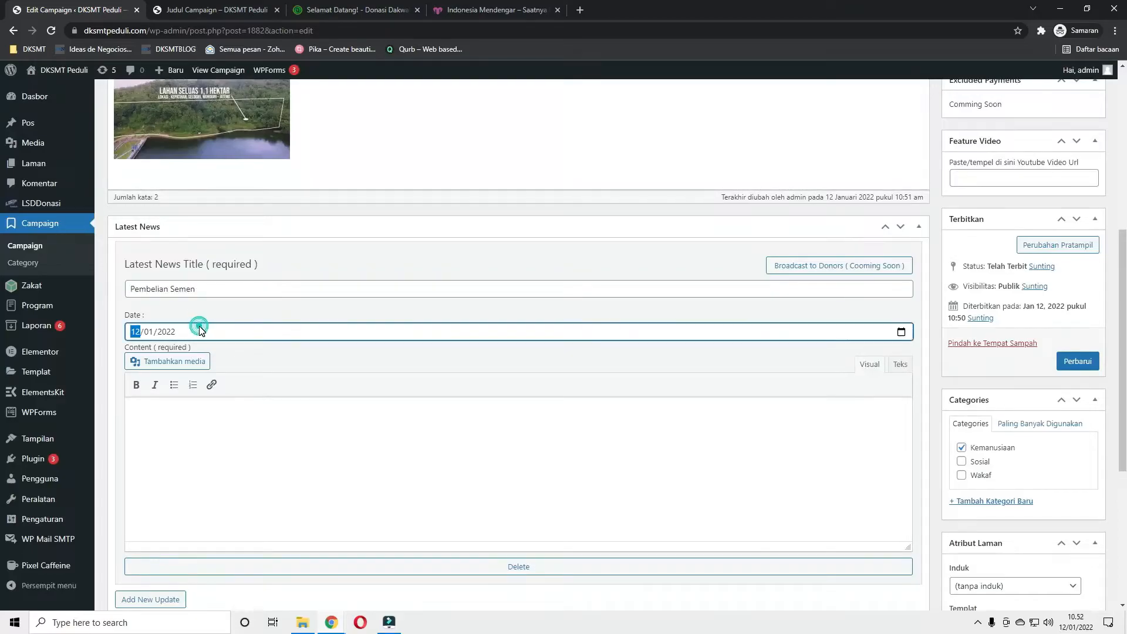
left_click(226, 445)
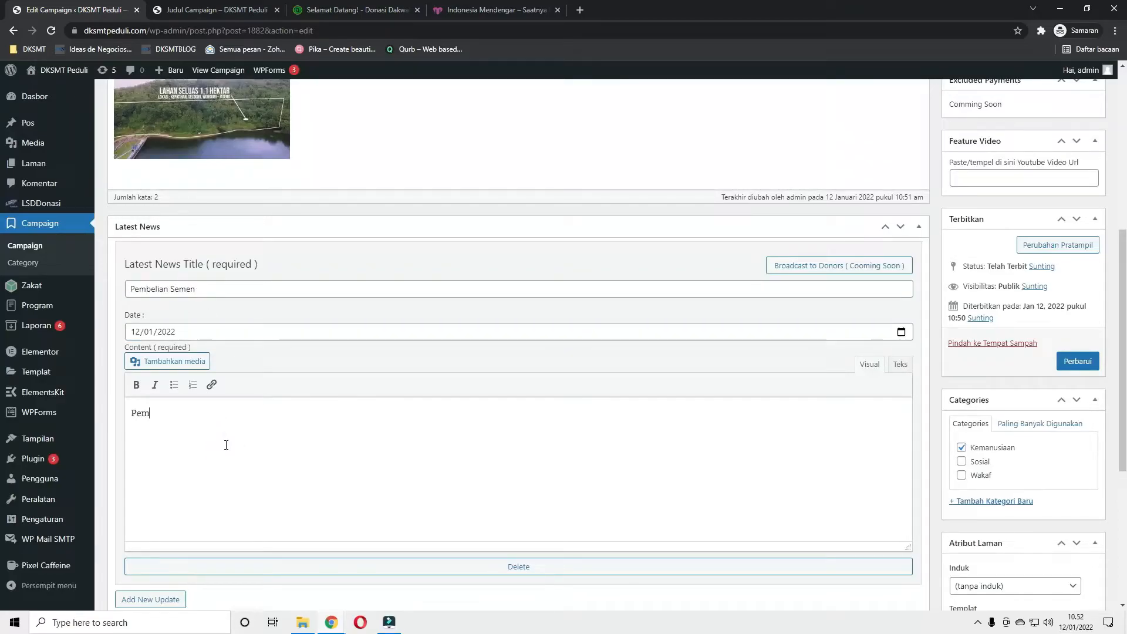
type("Pembelian semen 100 sak")
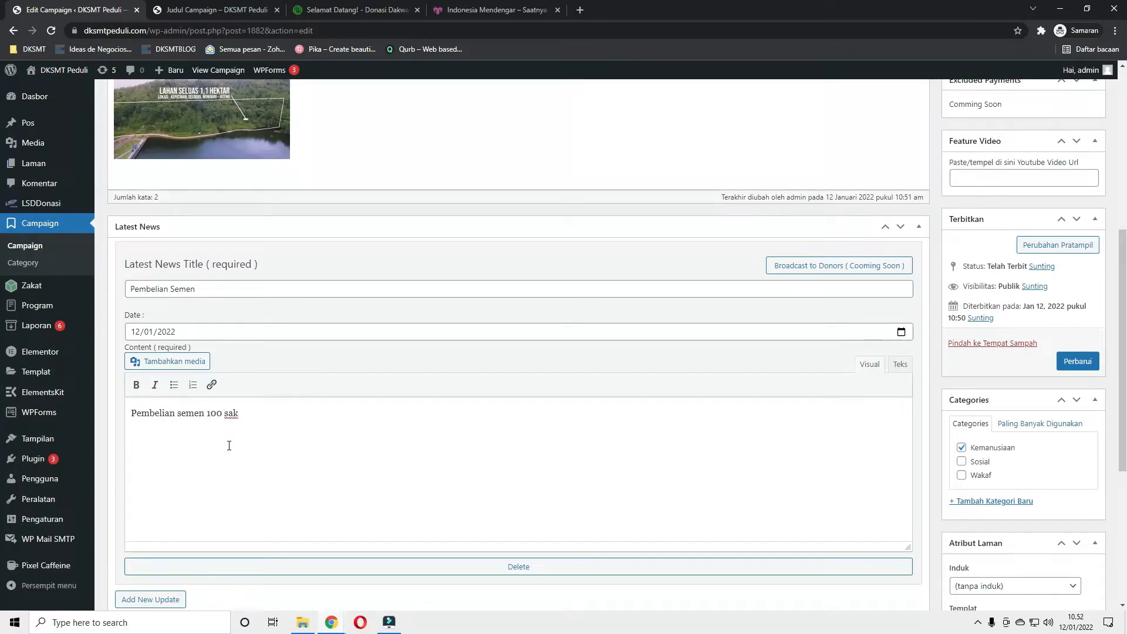
left_click(159, 361)
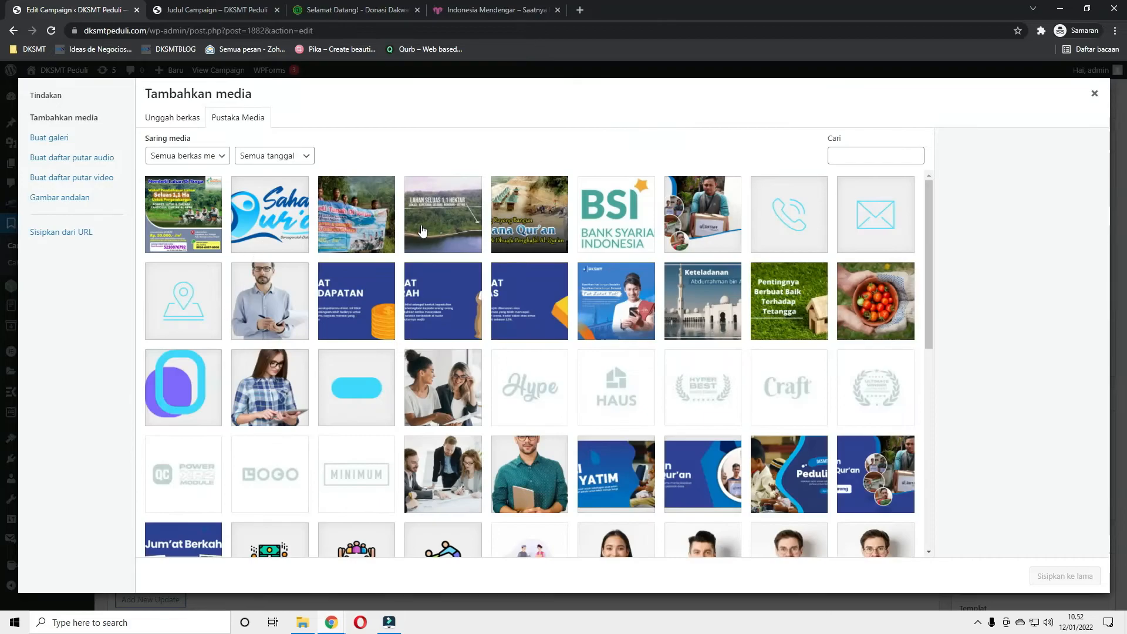
left_click(374, 228)
left_click(1063, 575)
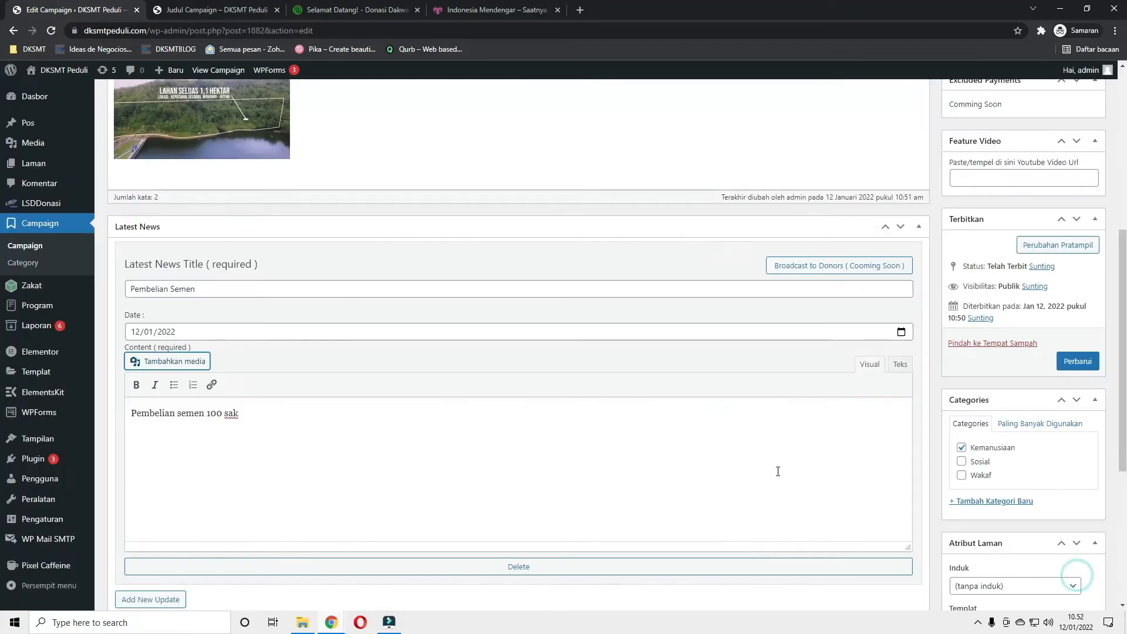
Update the campaign and check the Pembelian Semen entry under Kabar Terbaru on its public page
left_click(1079, 364)
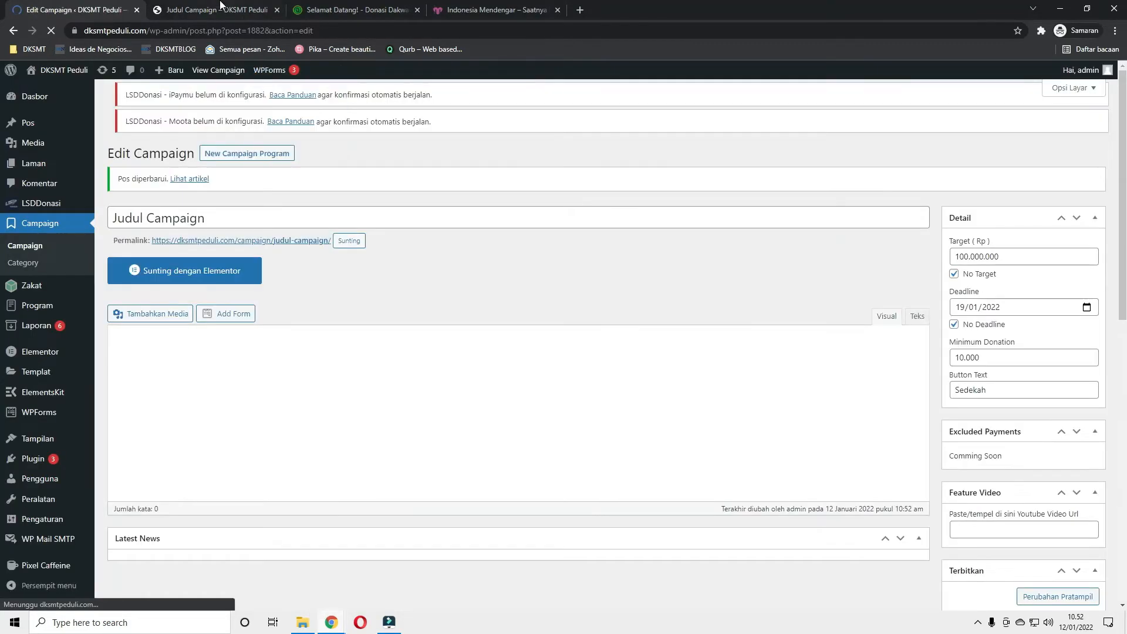
left_click(221, 10)
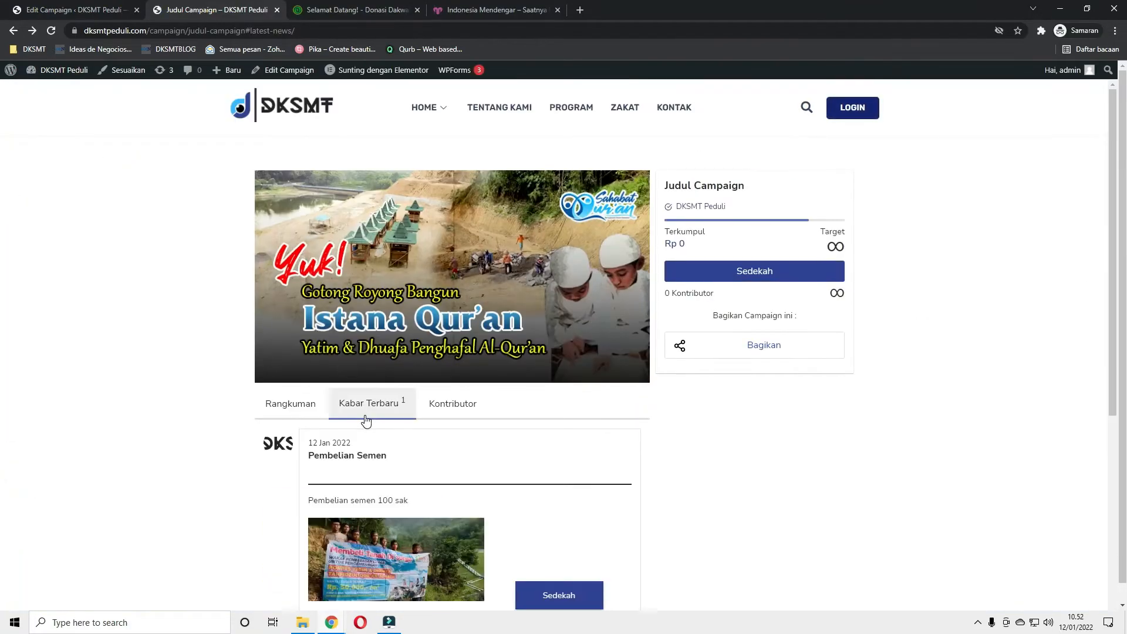
left_click(367, 403)
scroll(367, 404, "down", 1)
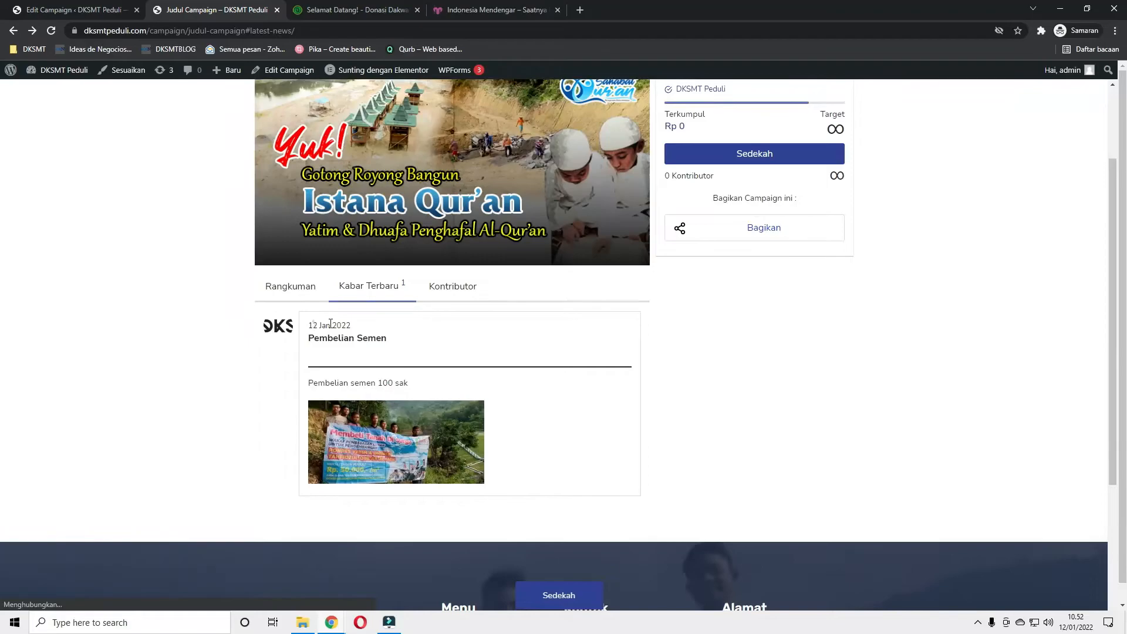
left_click_drag(312, 324, 383, 337)
left_click(374, 352)
scroll(381, 419, "down", 1)
scroll(381, 419, "down", 2)
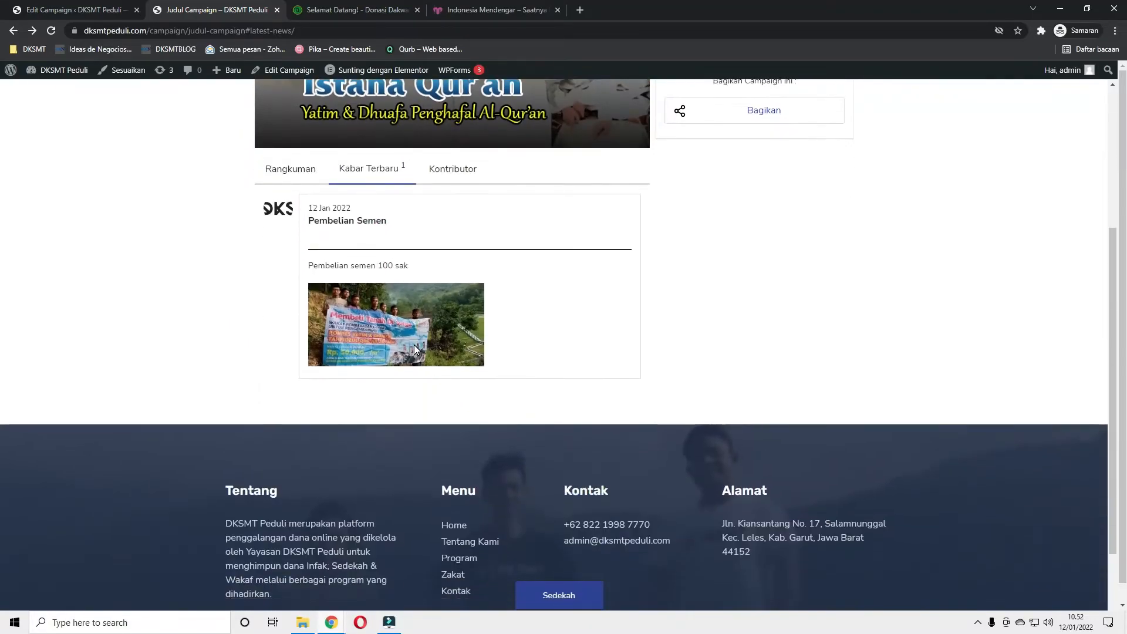
scroll(366, 298, "up", 3)
Move Judul Campaign to the trash from the campaign list
left_click(96, 6)
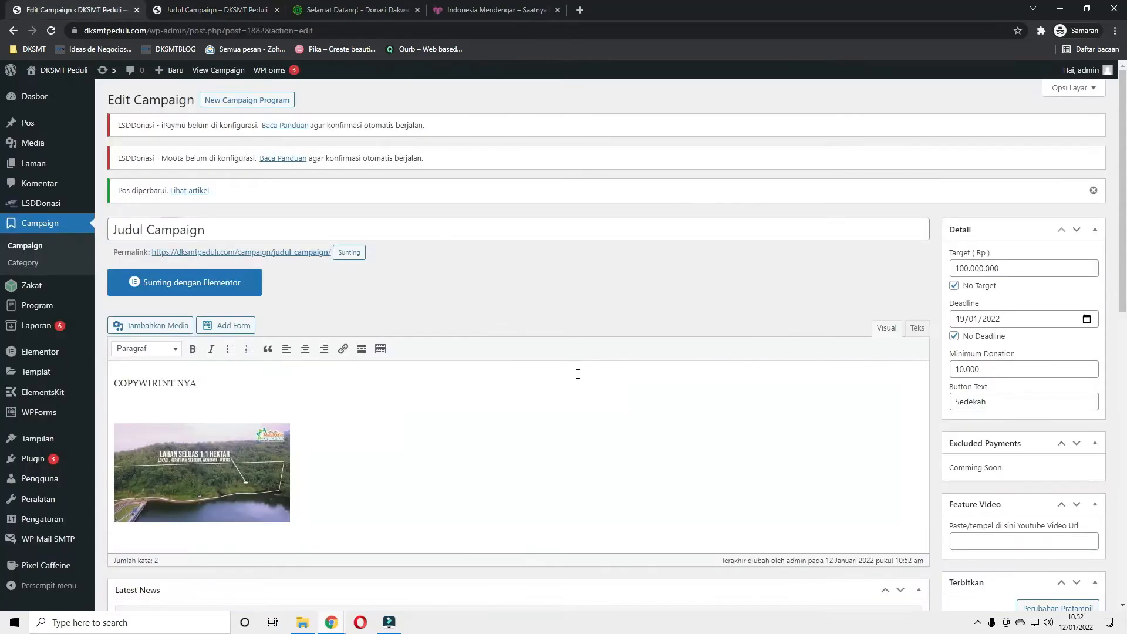
left_click(37, 246)
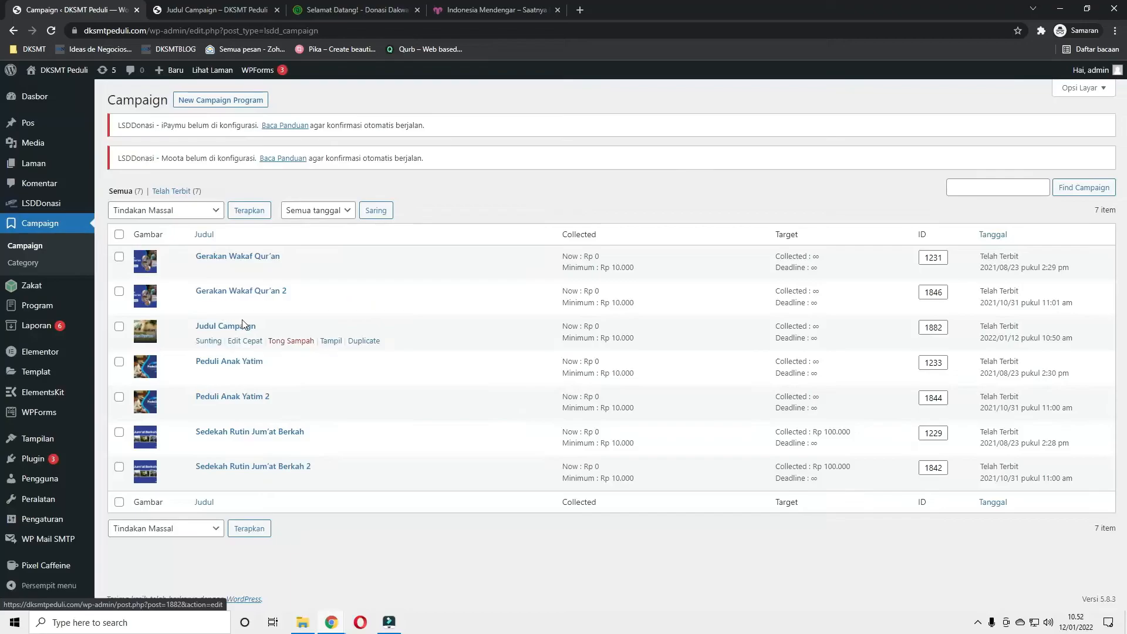
left_click(287, 341)
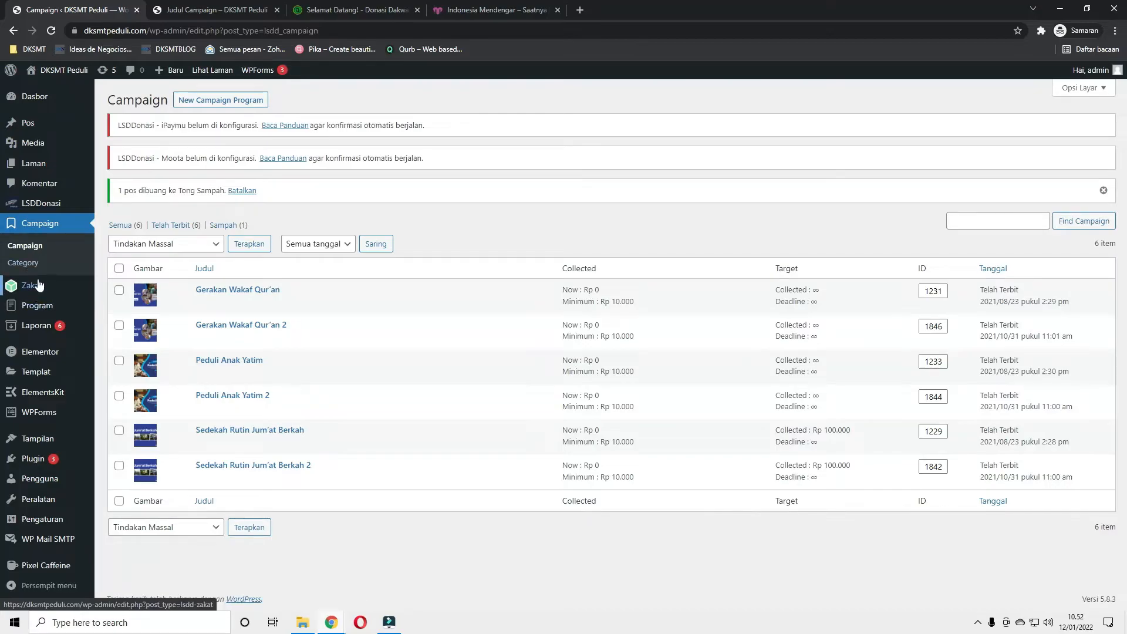
Open a blank zakat program form from the zakat list and examine its payment method options
left_click(39, 286)
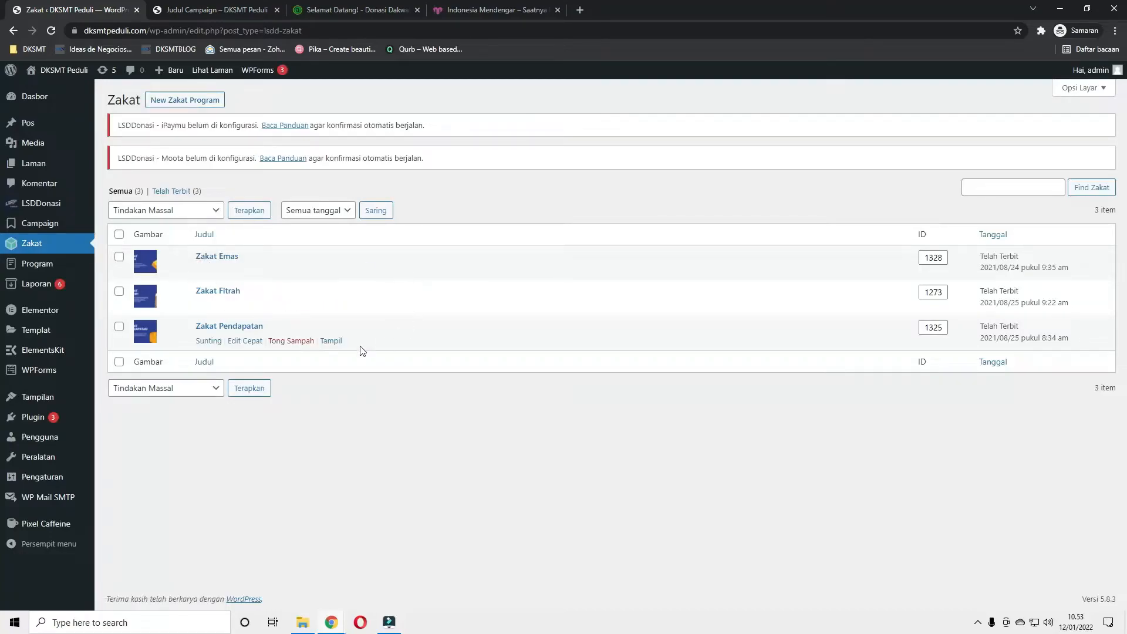
left_click(178, 100)
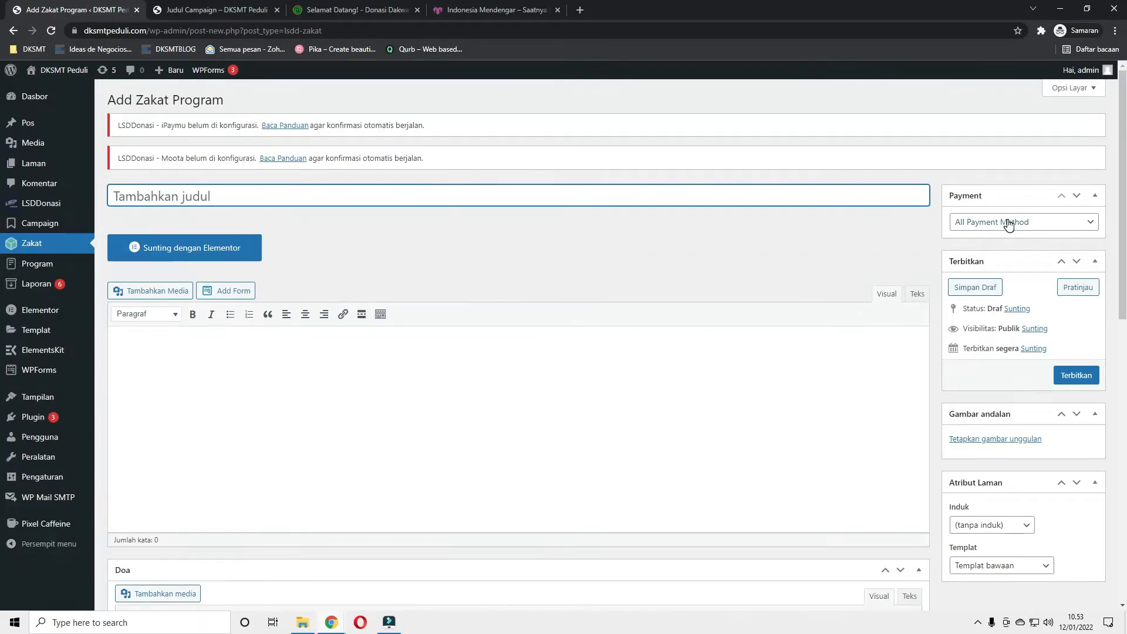
left_click(1009, 223)
left_click(1001, 223)
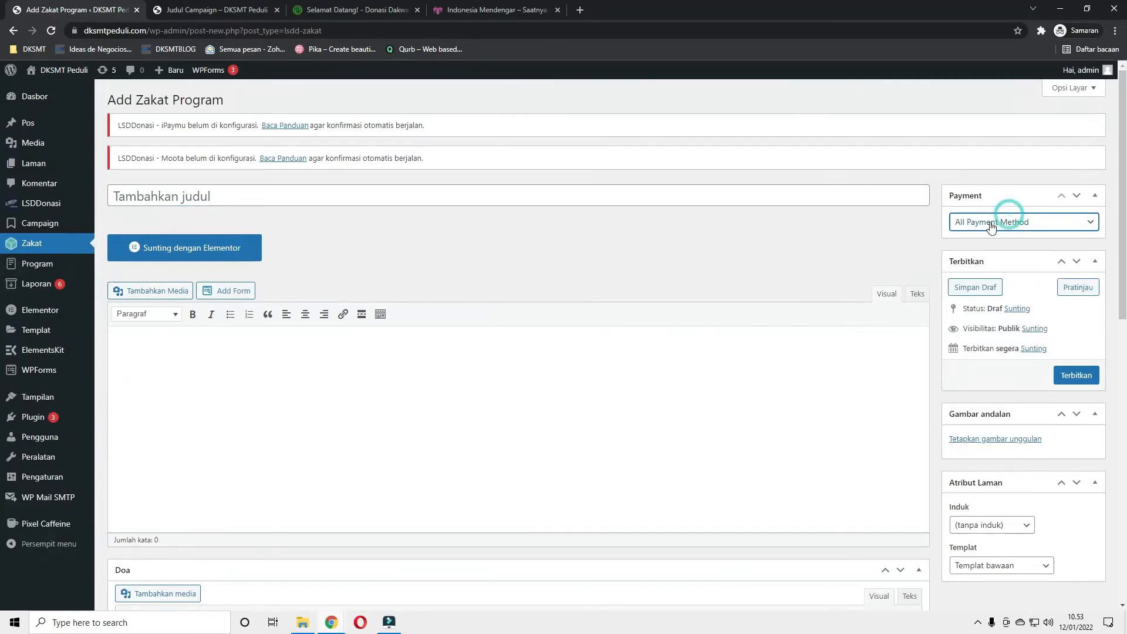
left_click(992, 225)
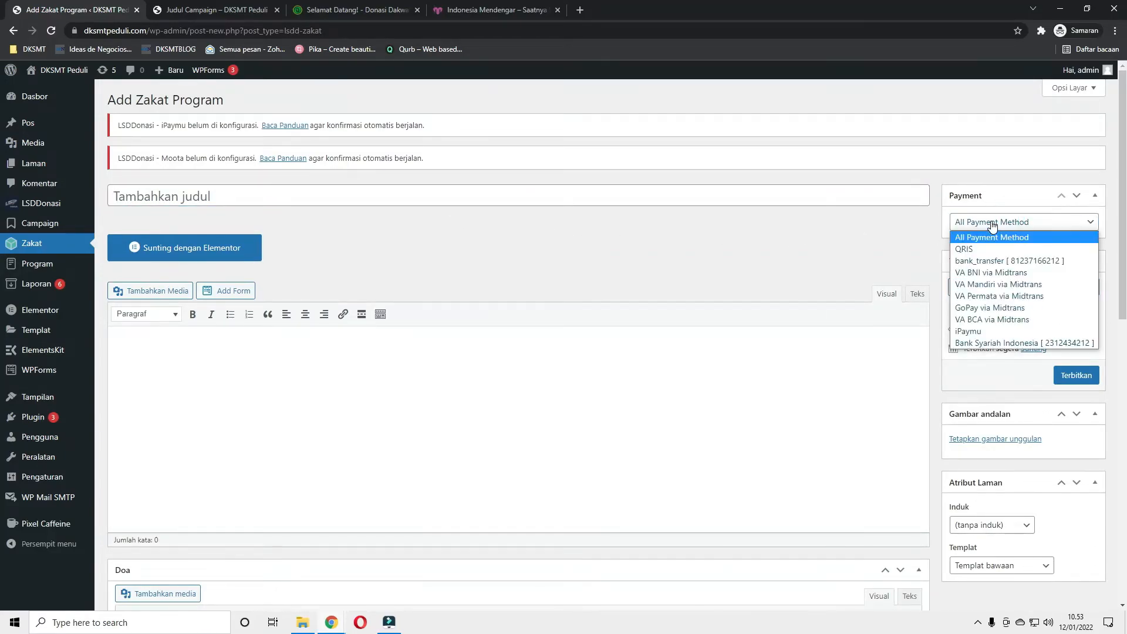
left_click(994, 223)
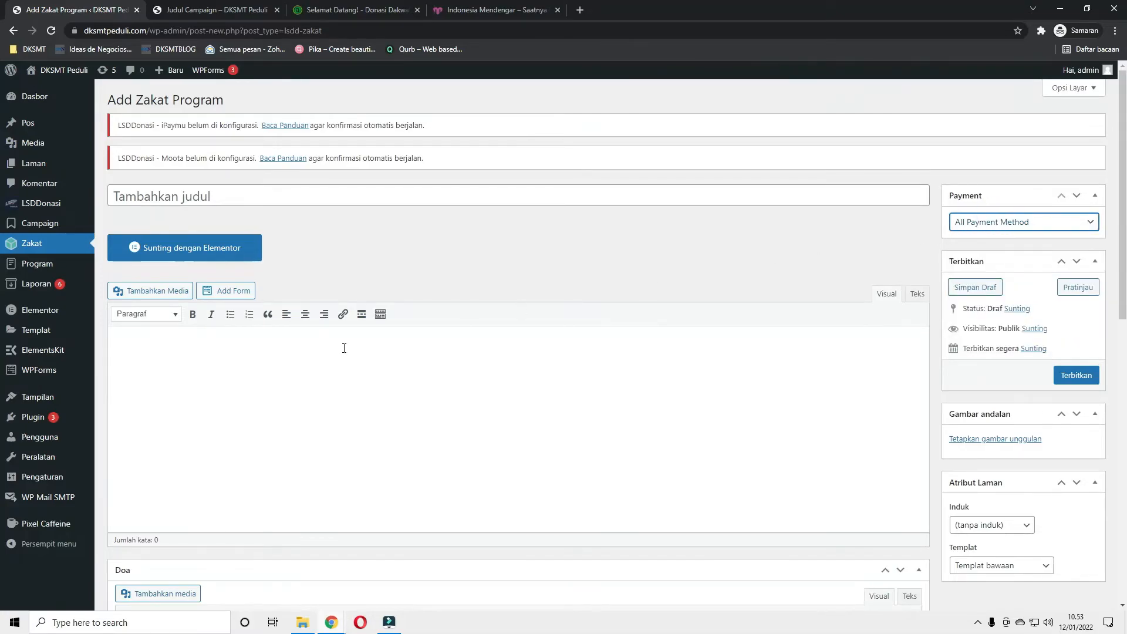
left_click(202, 430)
left_click(287, 193)
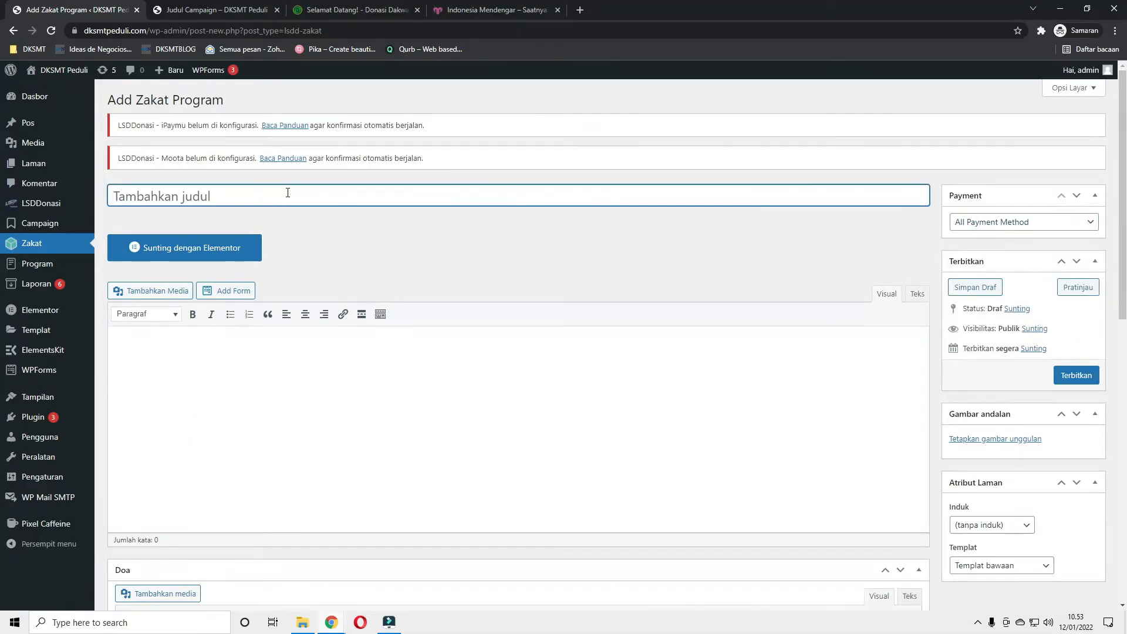
scroll(388, 386, "down", 3)
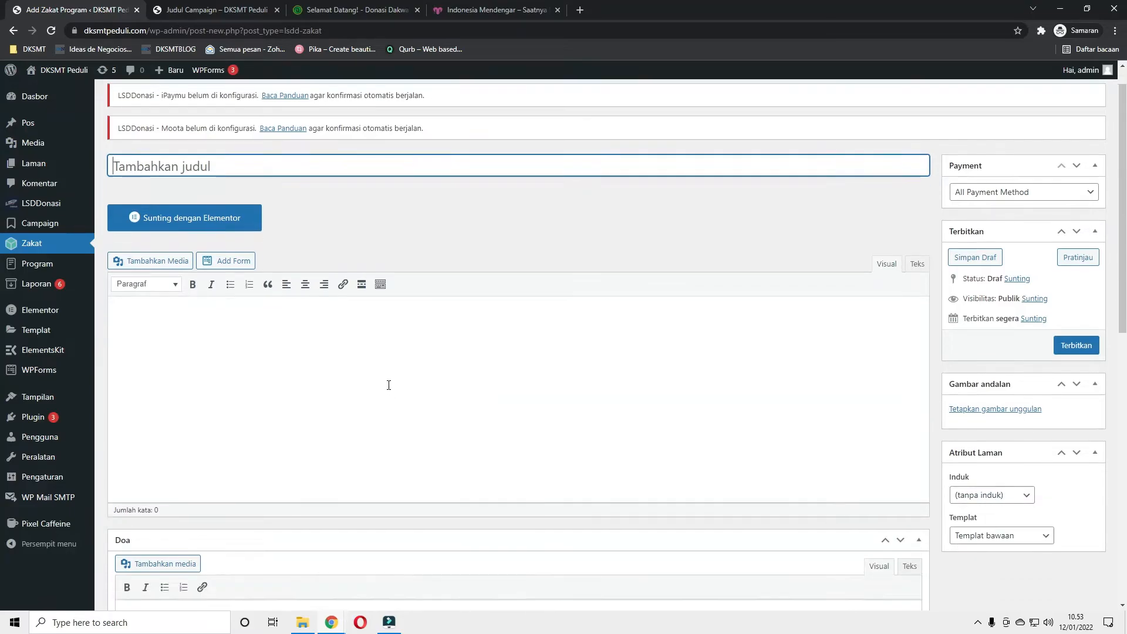
scroll(393, 383, "up", 3)
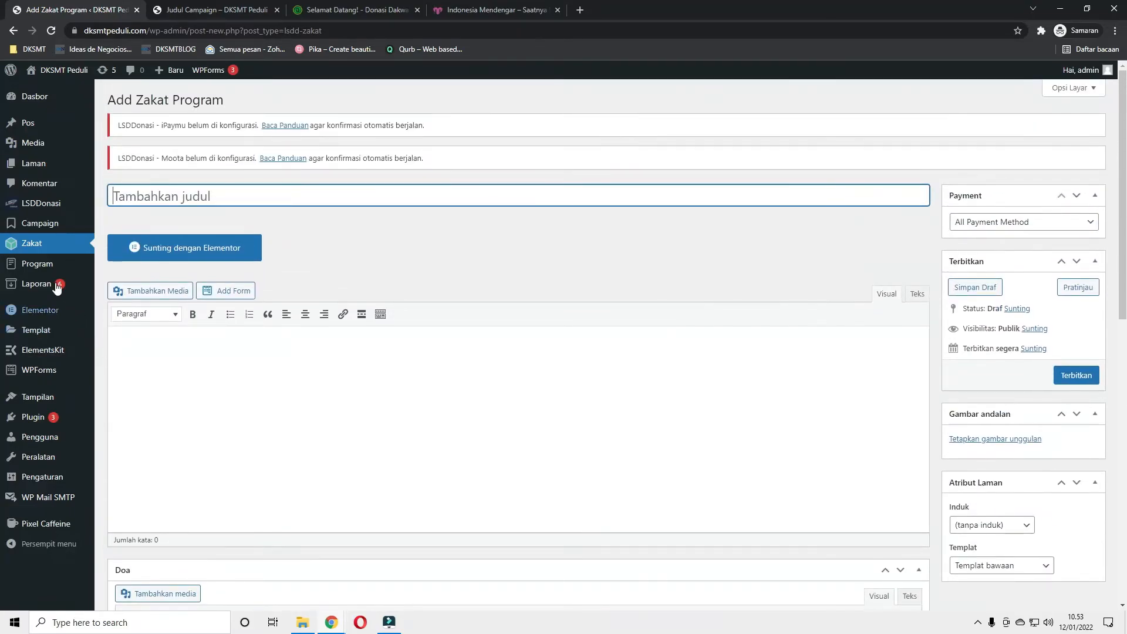
Start a new donation program titled Donasi Rutin
left_click(34, 264)
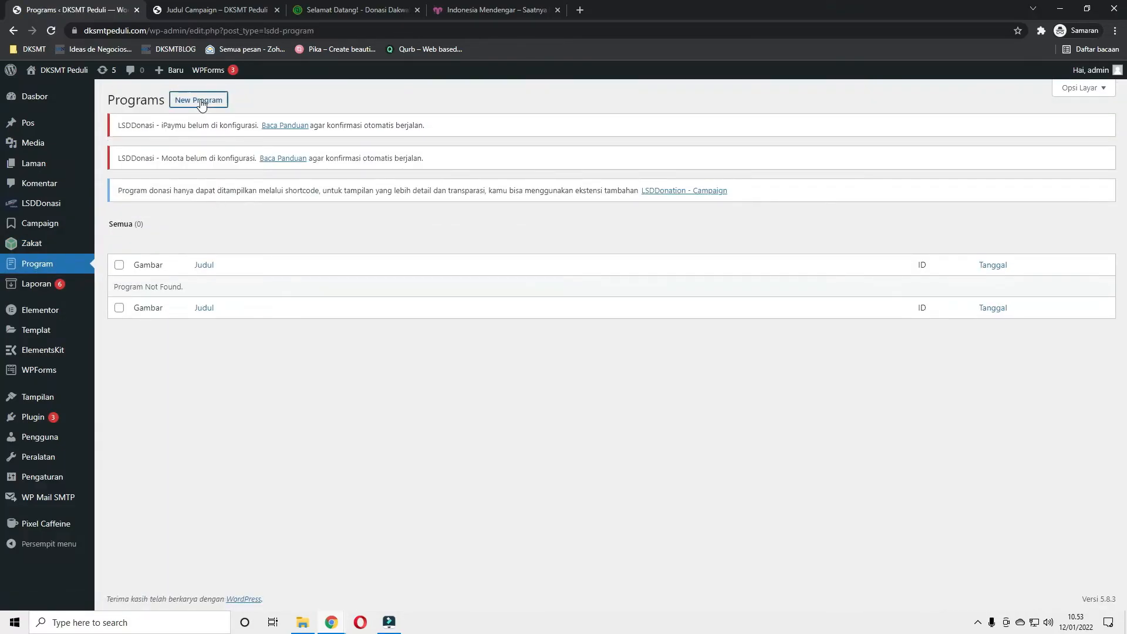
left_click(200, 101)
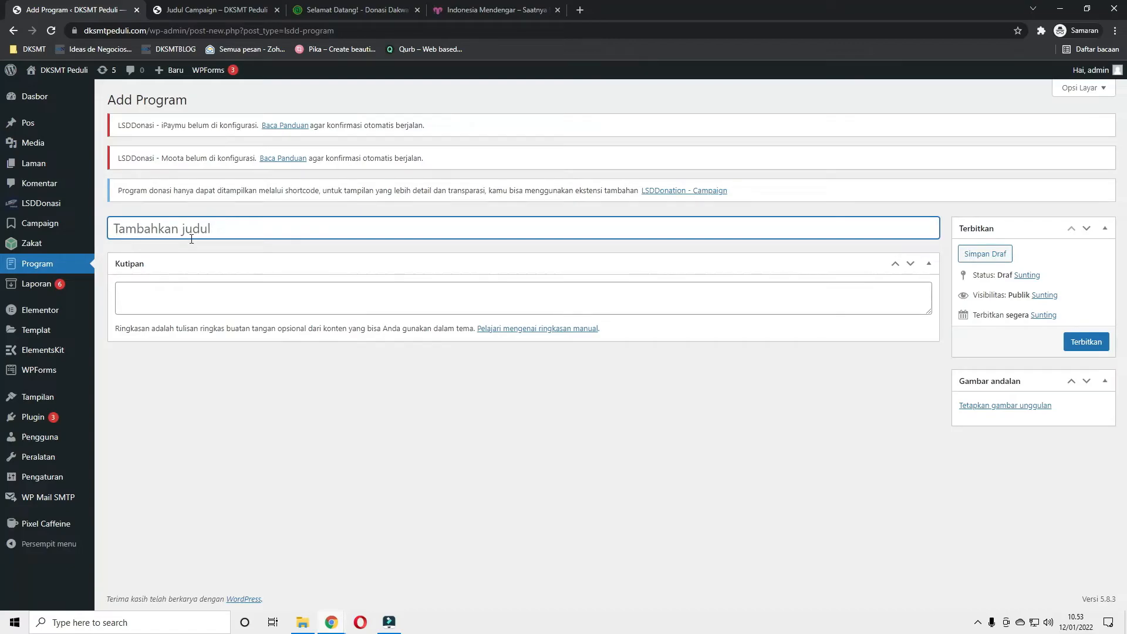
type("Donasi Rutin")
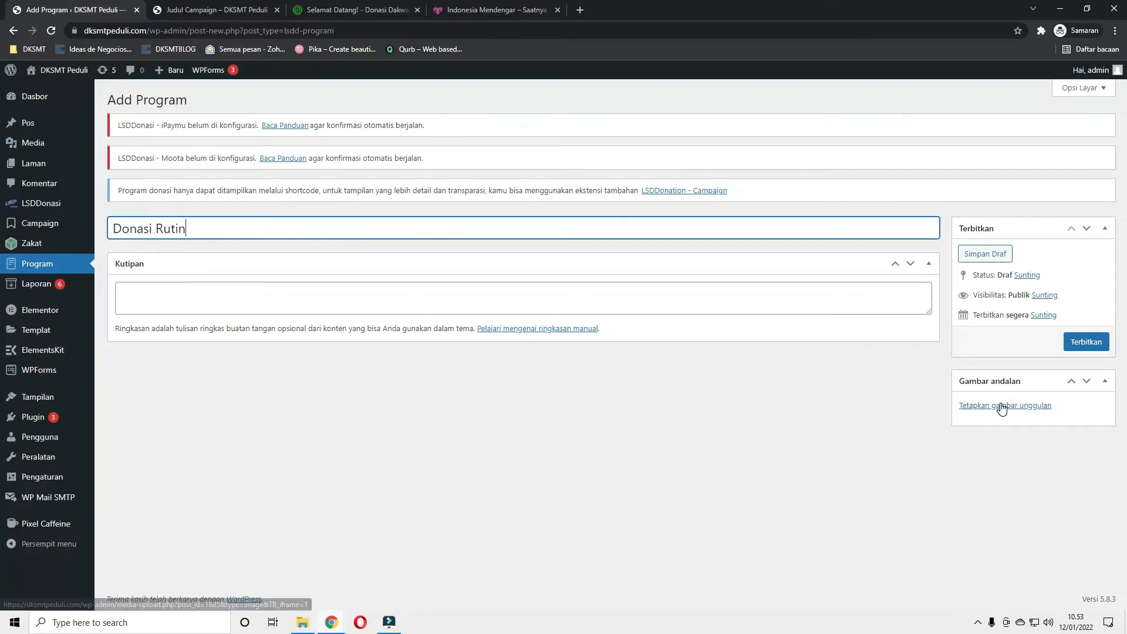
Look over the public page of Judul Campaign, including its news section
left_click(174, 4)
scroll(384, 361, "down", 5)
scroll(398, 326, "up", 6)
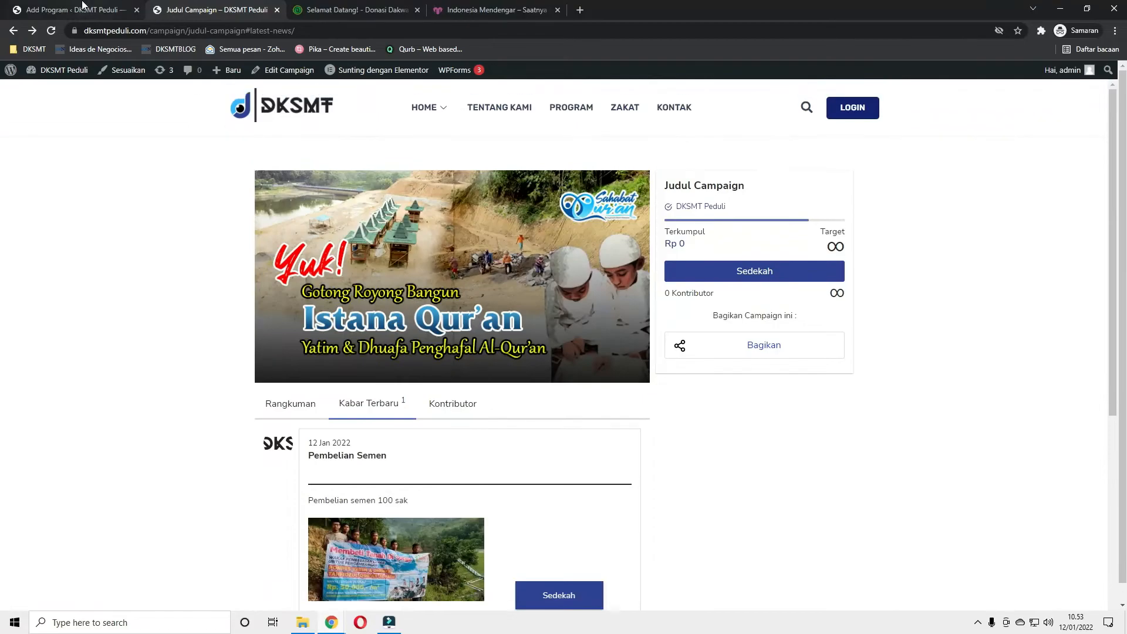
left_click(82, 4)
Leave the program form without saving and review the newest donation's donor, total and date in the donation reports
left_click(35, 284)
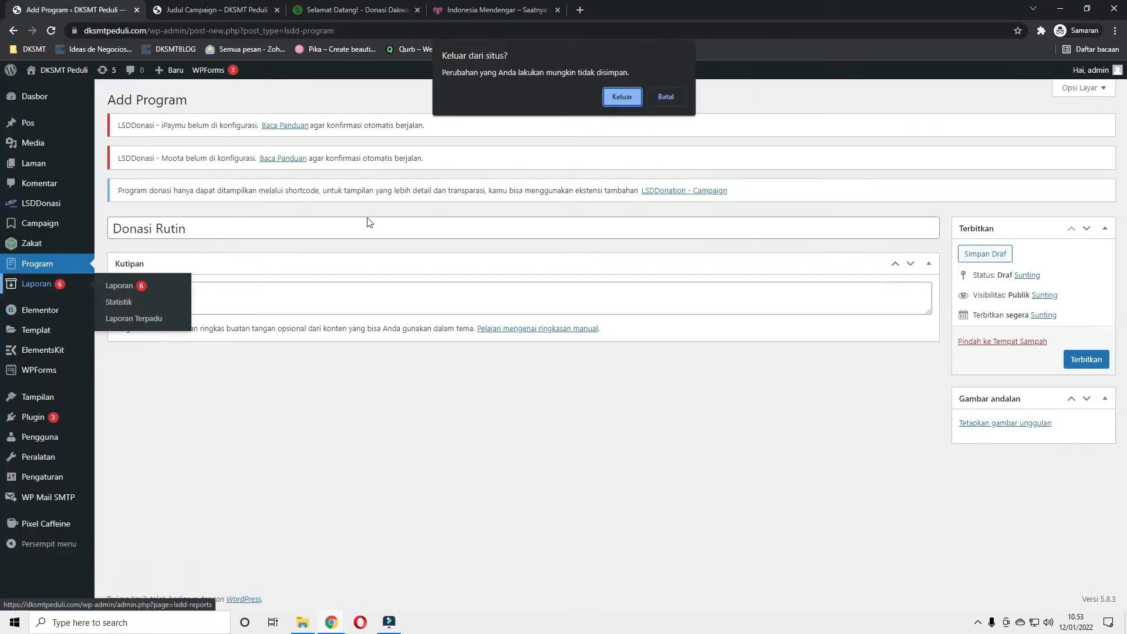
left_click(622, 97)
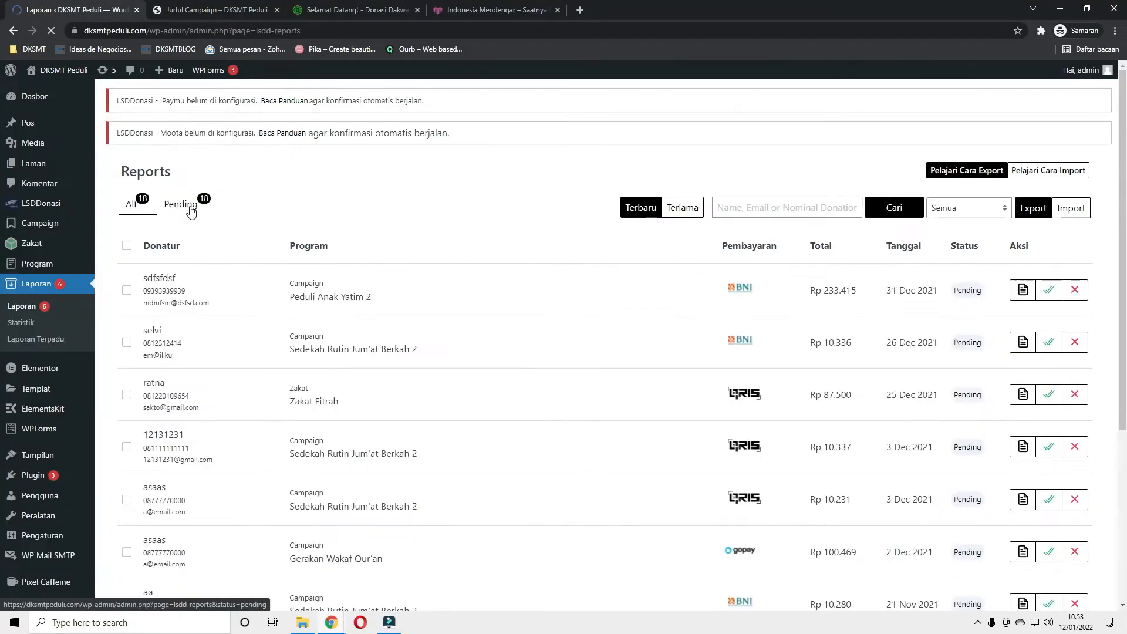
left_click(211, 9)
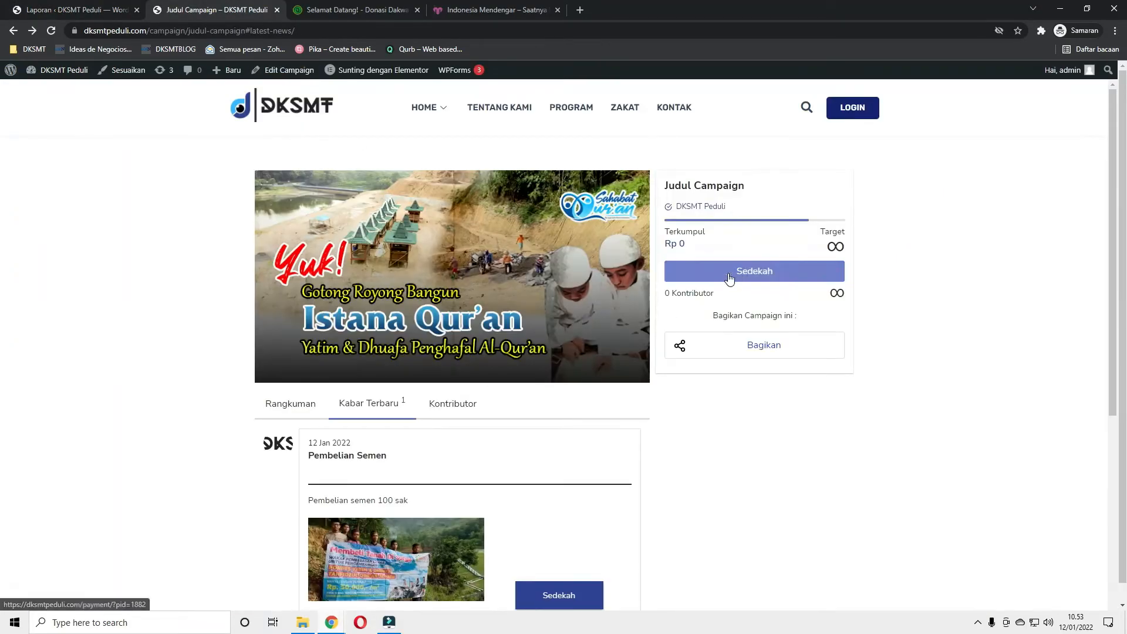
left_click(60, 4)
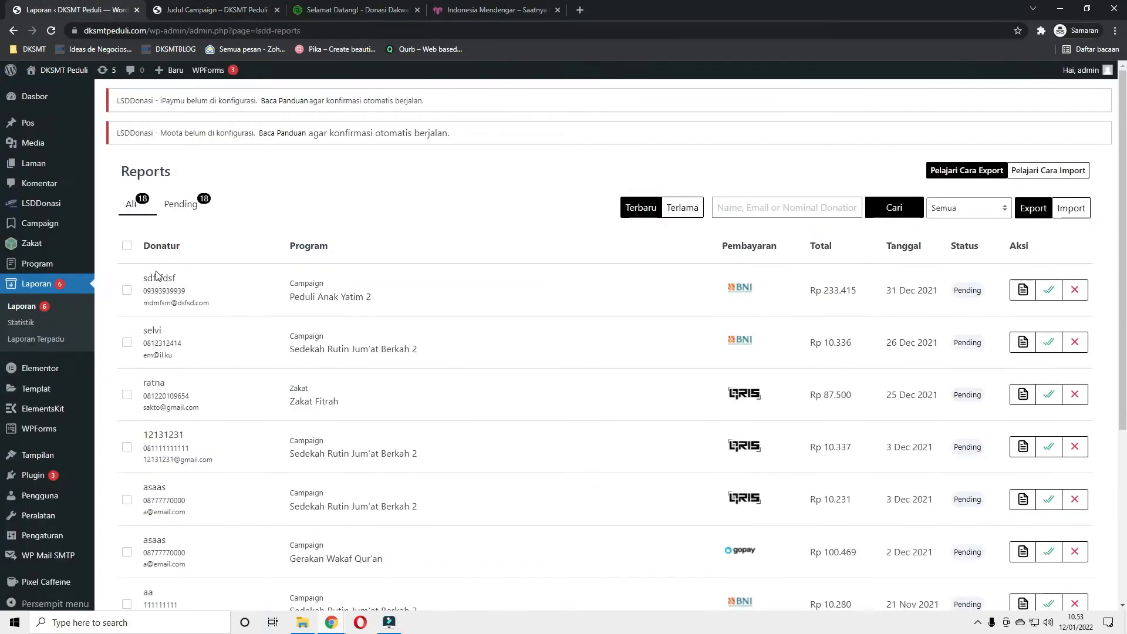
double_click(143, 282)
left_click_drag(815, 242, 926, 315)
left_click(901, 304)
Download the invoice of the 31 Dec 2021 Peduli Anak Yatim 2 donation, view the PDF and close it
left_click(1022, 291)
left_click(85, 594)
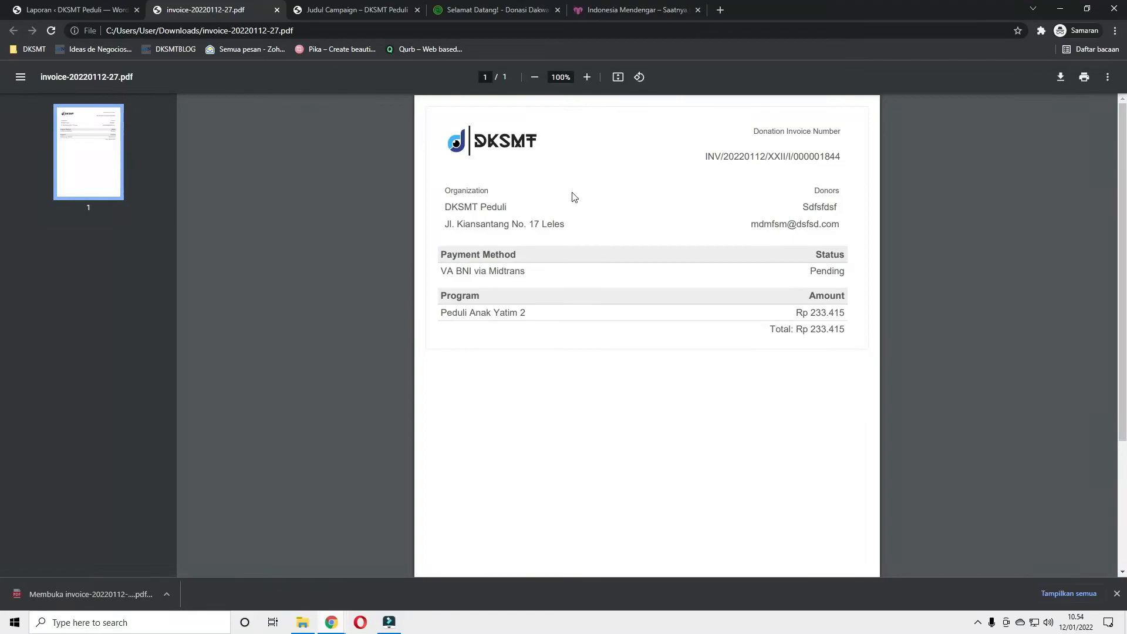
scroll(421, 166, "down", 3)
scroll(420, 166, "up", 3)
left_click(277, 9)
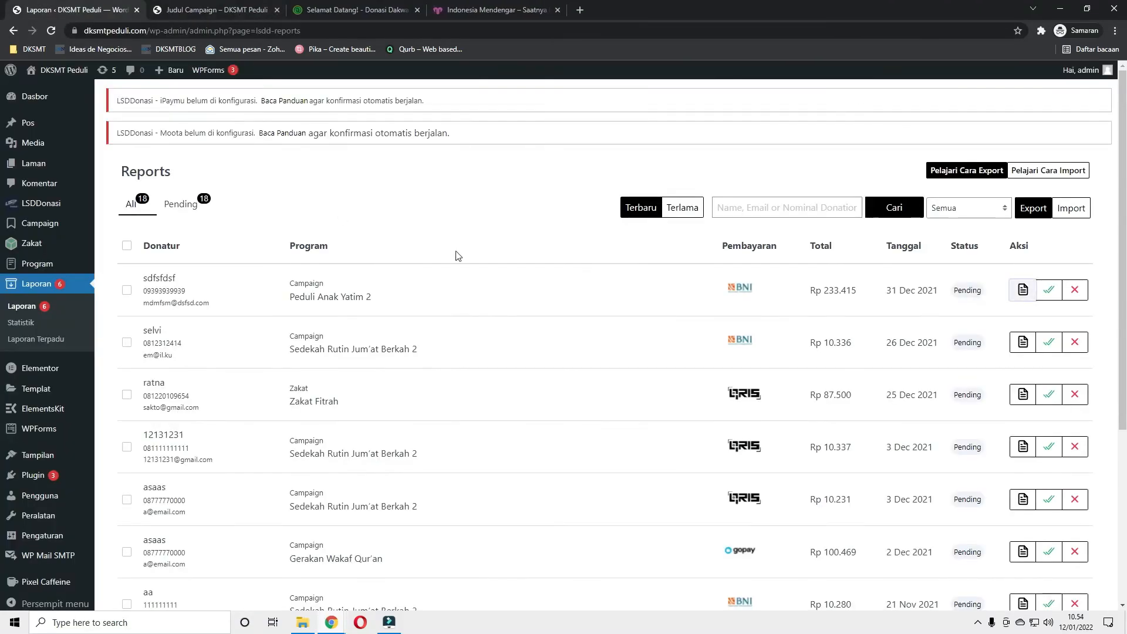
Set the donation report's period to Bulan Ini
left_click(776, 210)
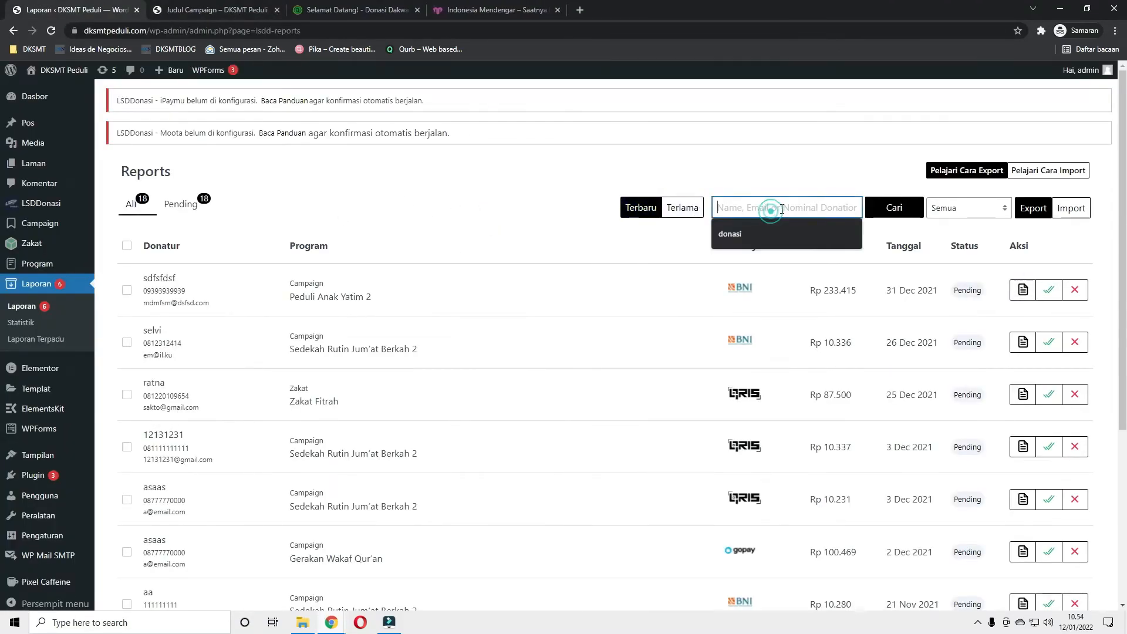
left_click(767, 168)
left_click(962, 209)
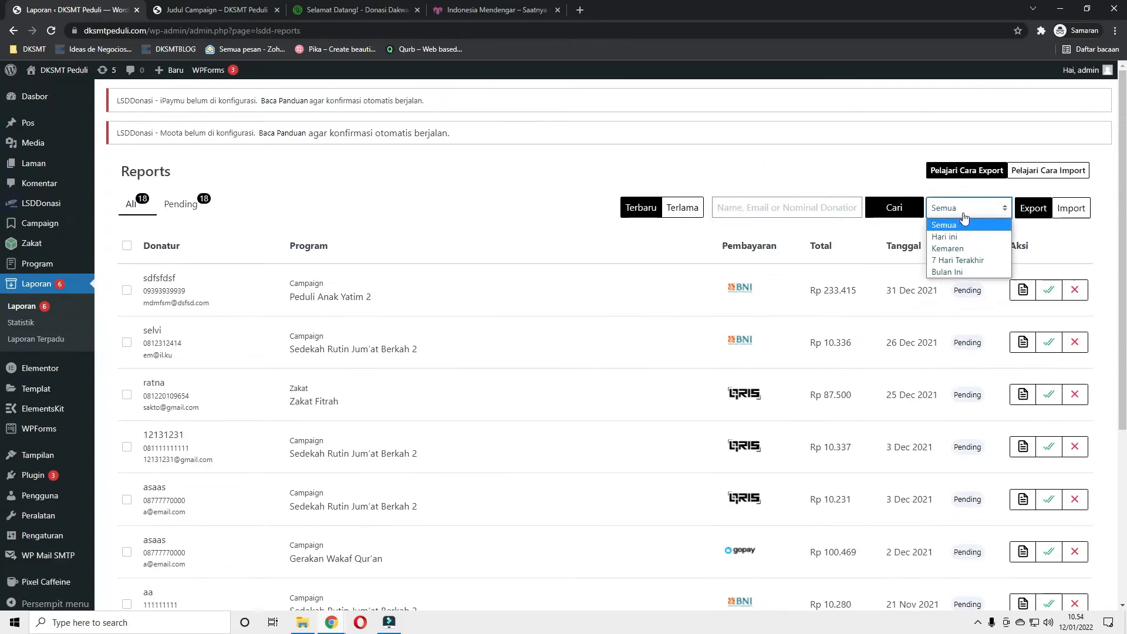
left_click(955, 273)
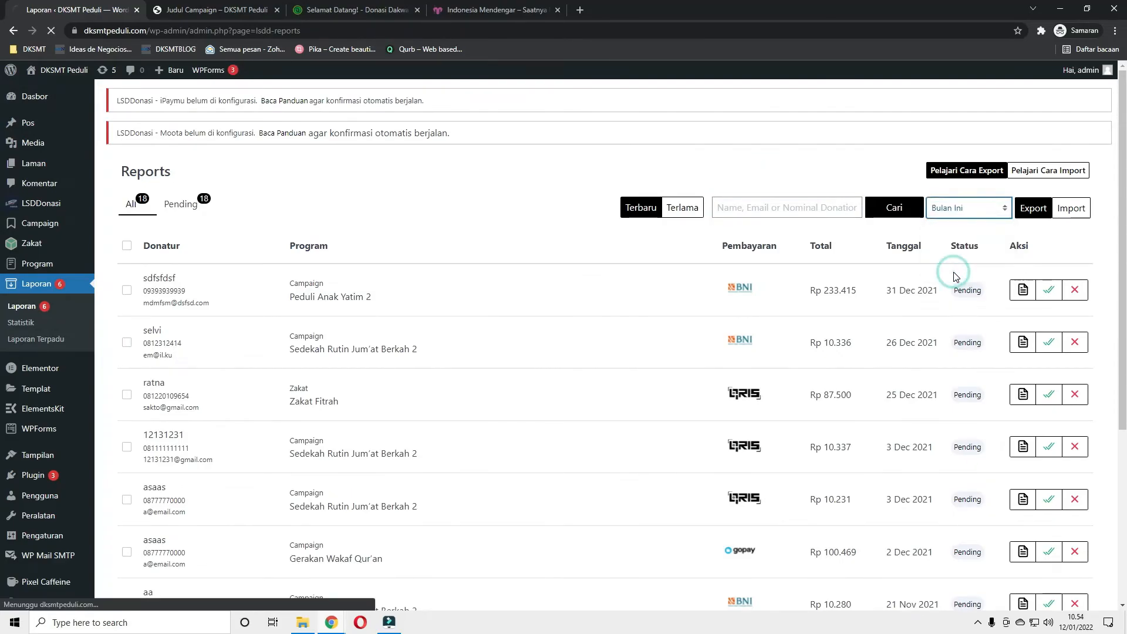
Show only the pending donations and look through their programs and payment methods
left_click(178, 207)
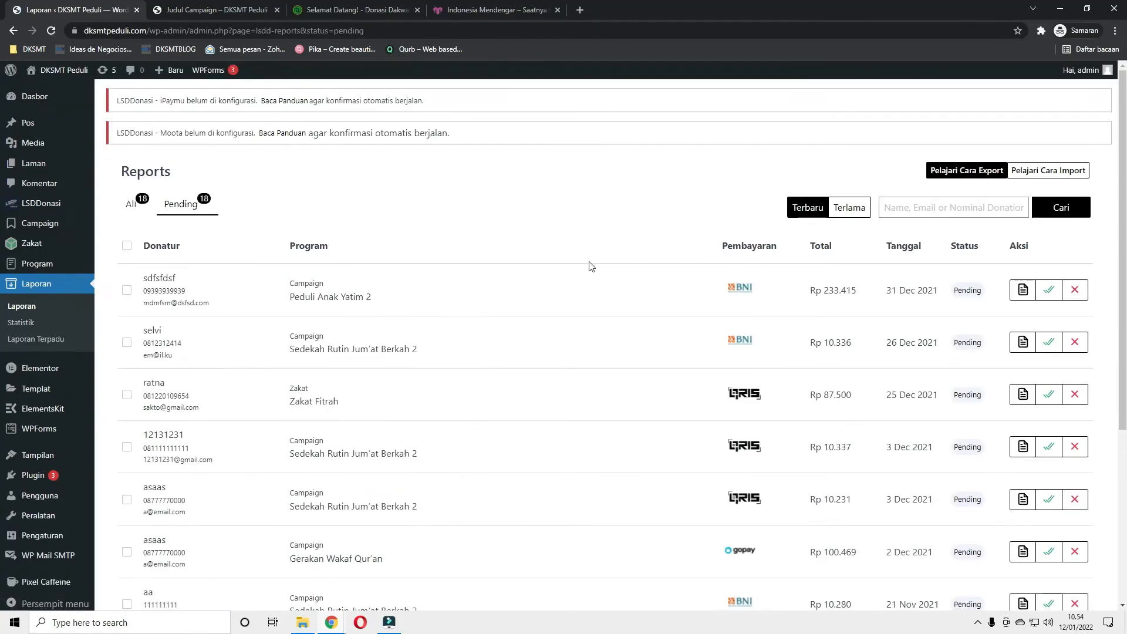
scroll(741, 244, "down", 5)
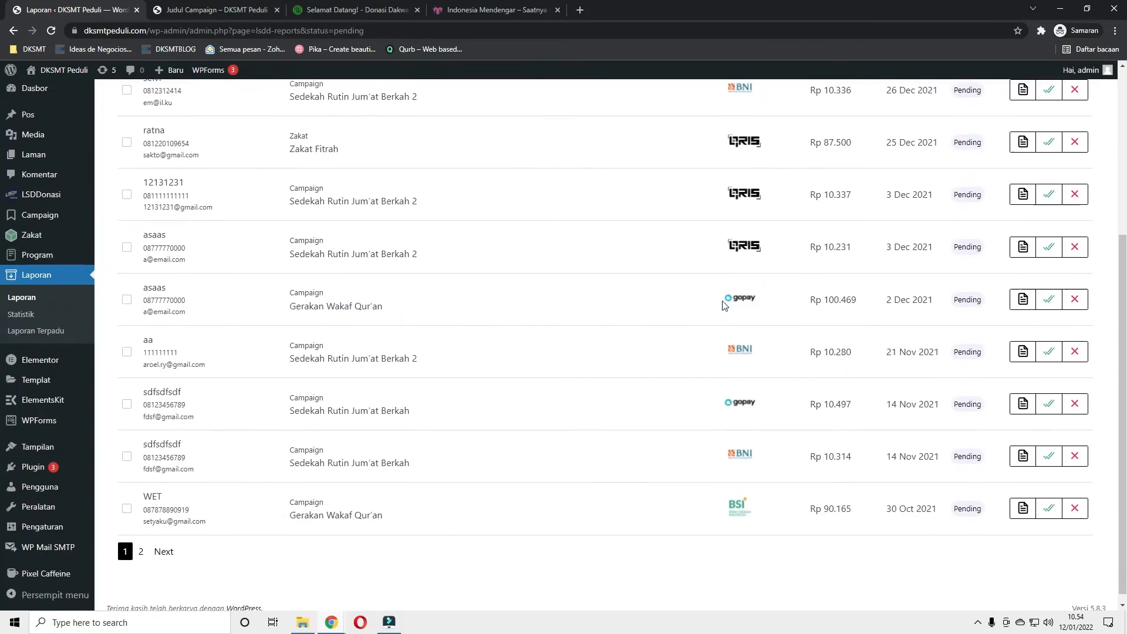
scroll(735, 327, "up", 5)
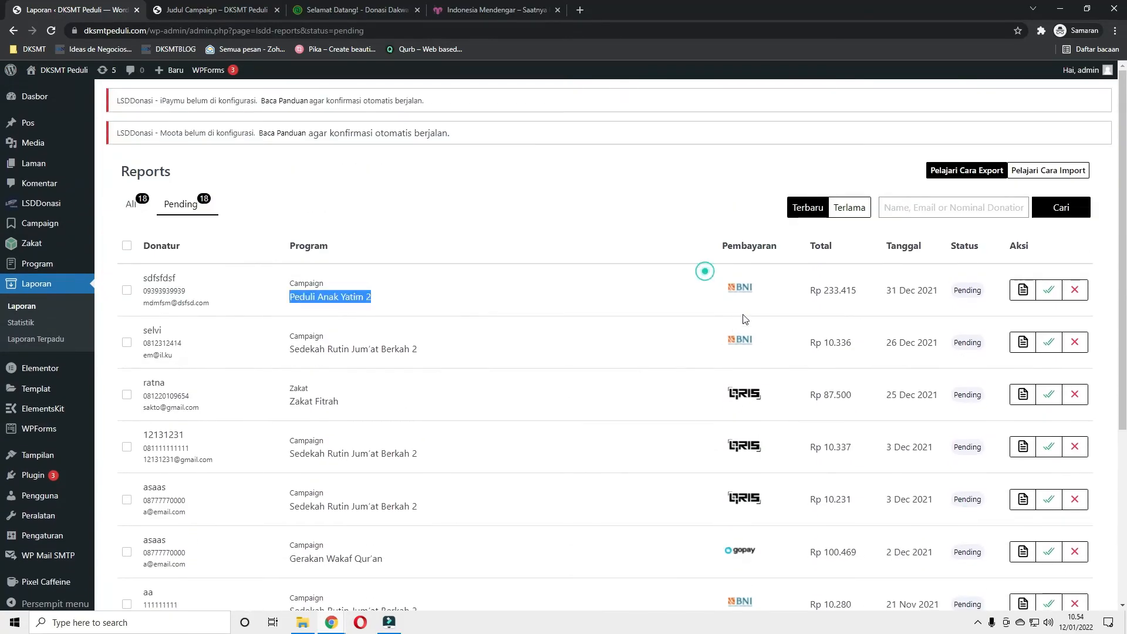
left_click_drag(705, 273, 764, 526)
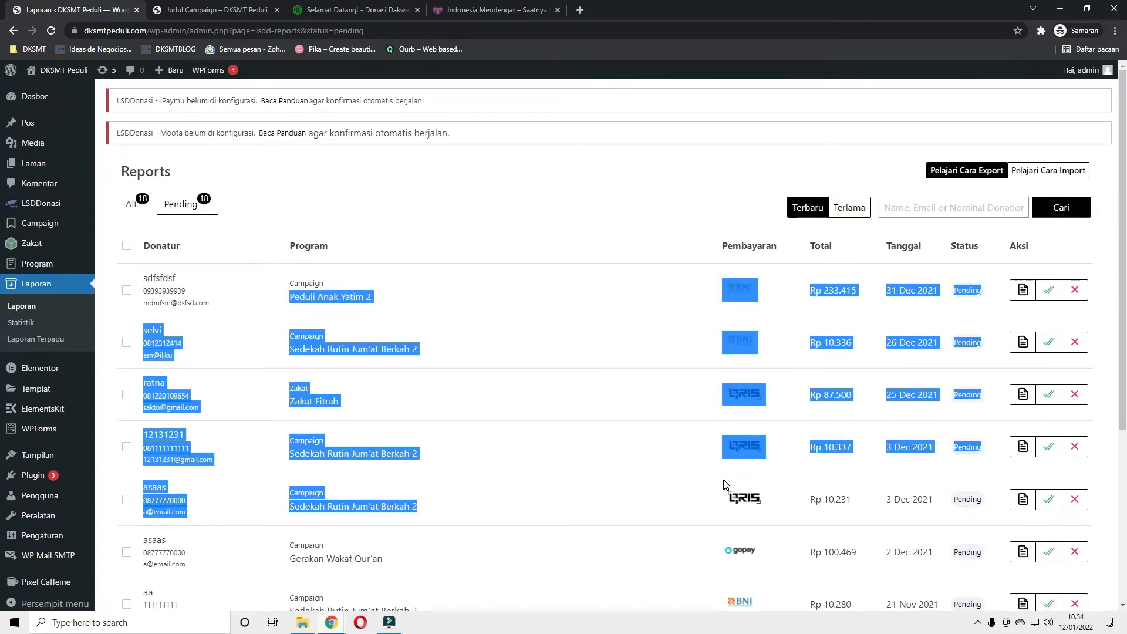
left_click(766, 420)
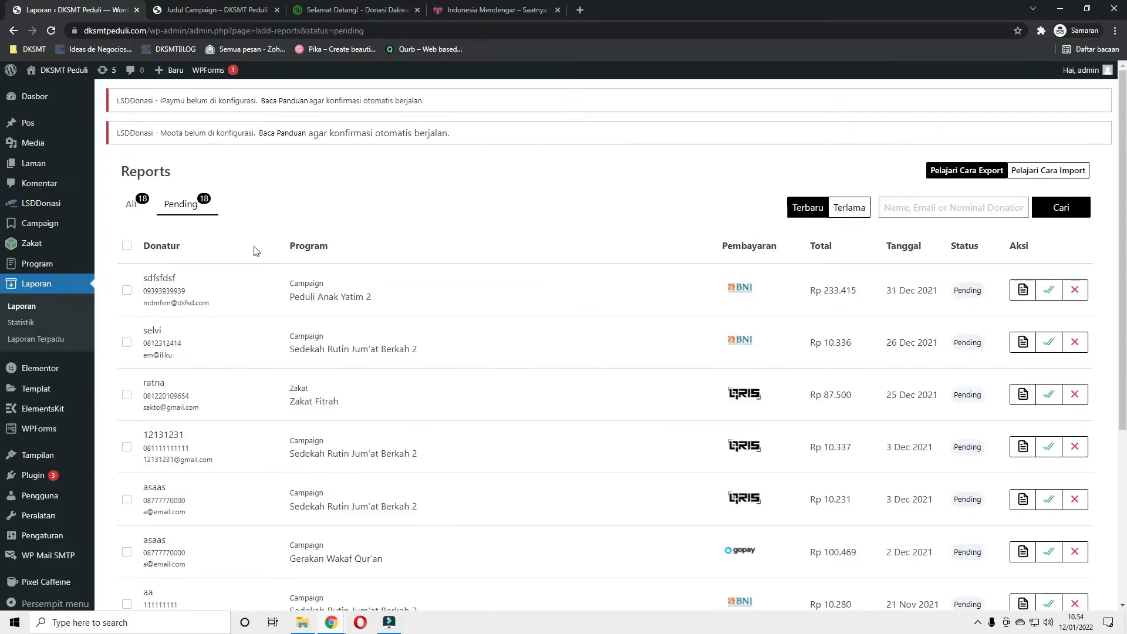
Examine the all-time donation statistics and the donation table in Laporan Terpadu
left_click(21, 322)
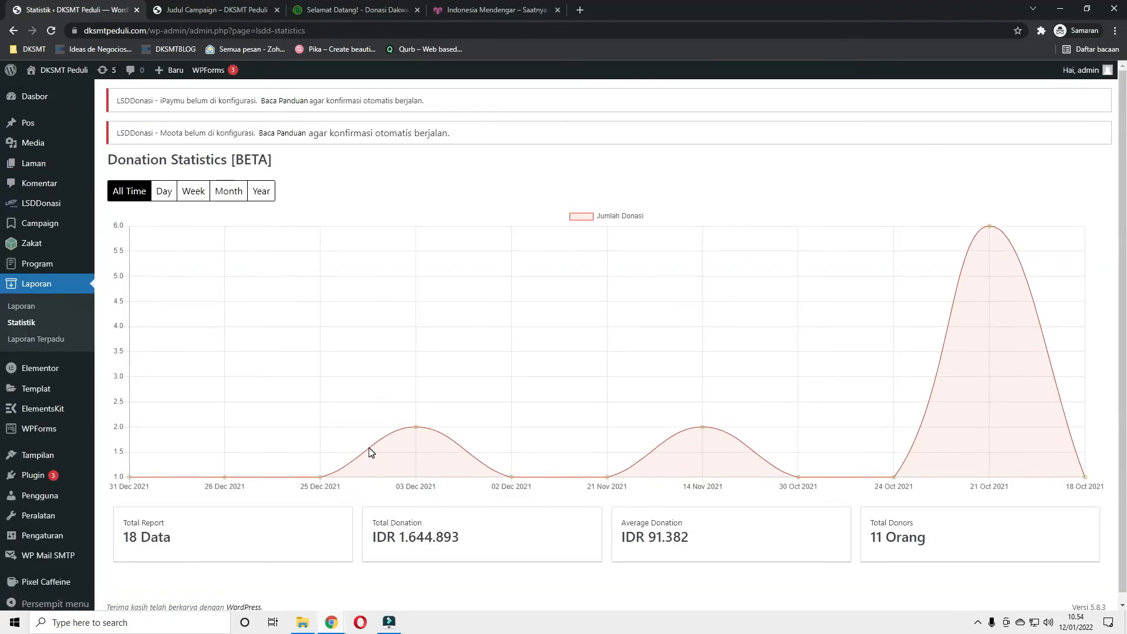
scroll(282, 461, "down", 1)
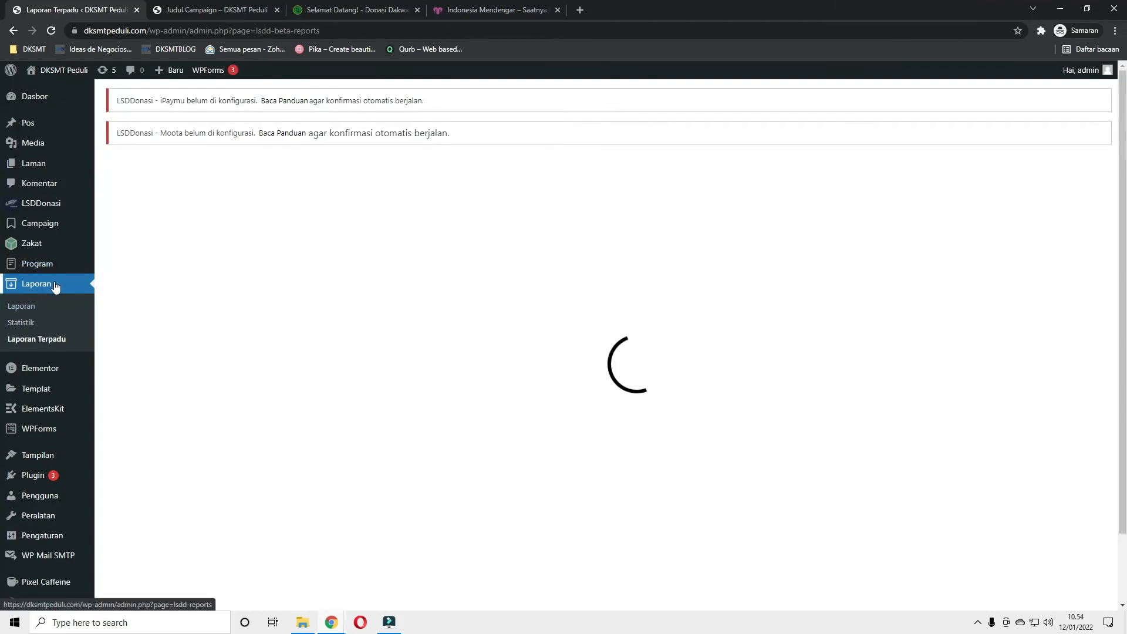
scroll(295, 307, "down", 1)
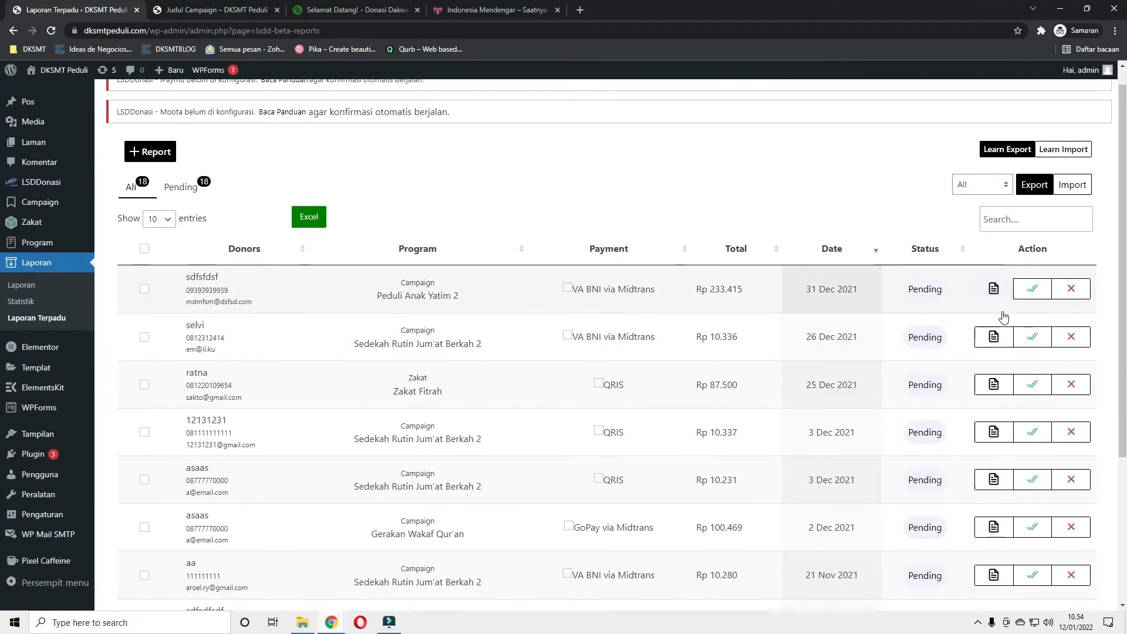
scroll(382, 245, "up", 1)
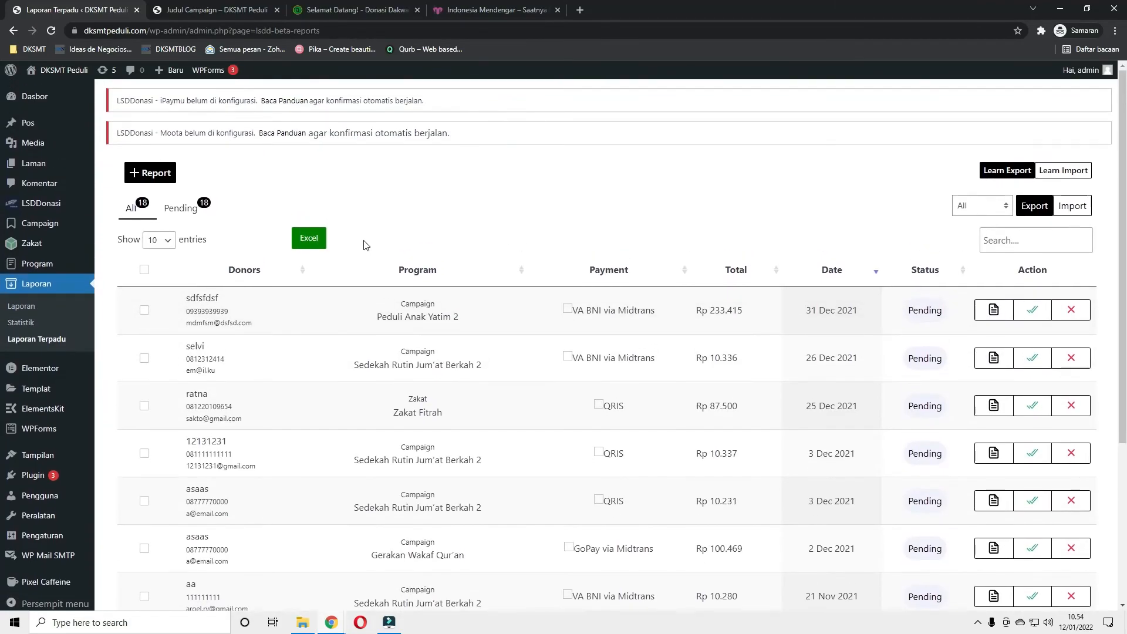
left_click(572, 308)
Select every donation listed in Laporan Terpadu and export the reports for the All period as CSV
left_click(144, 270)
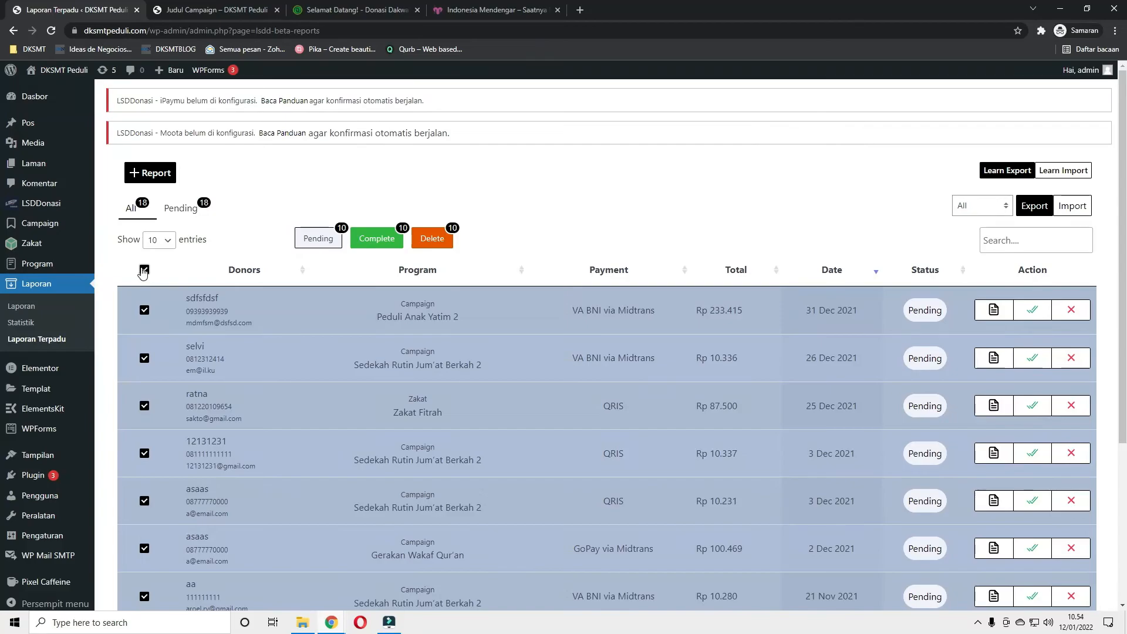
left_click(1034, 206)
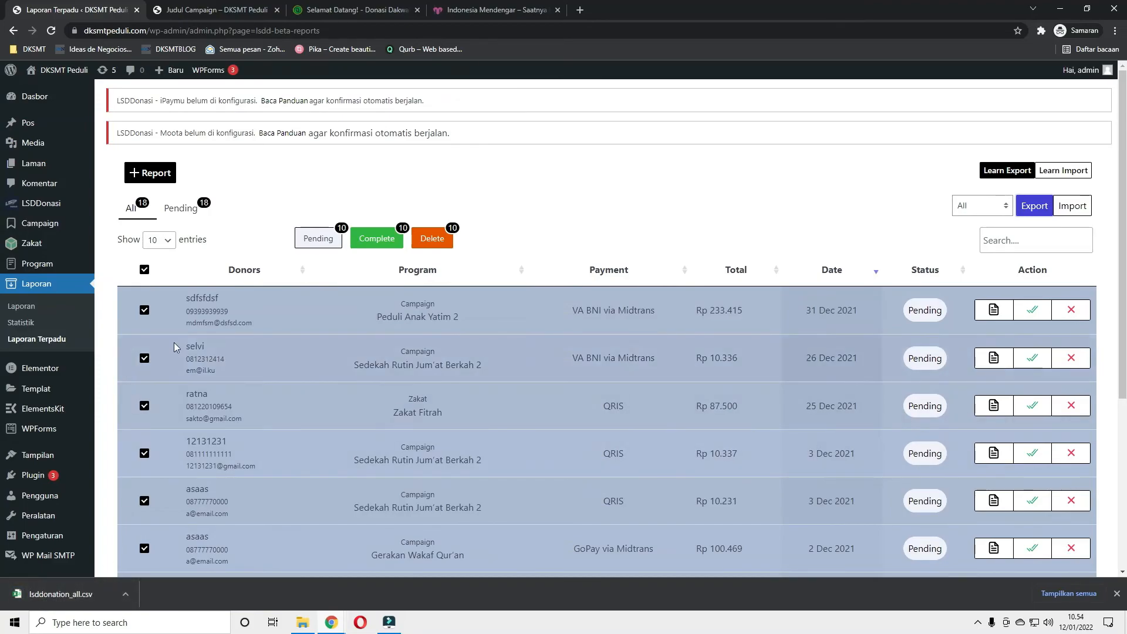
left_click_drag(189, 295, 258, 311)
left_click(258, 311)
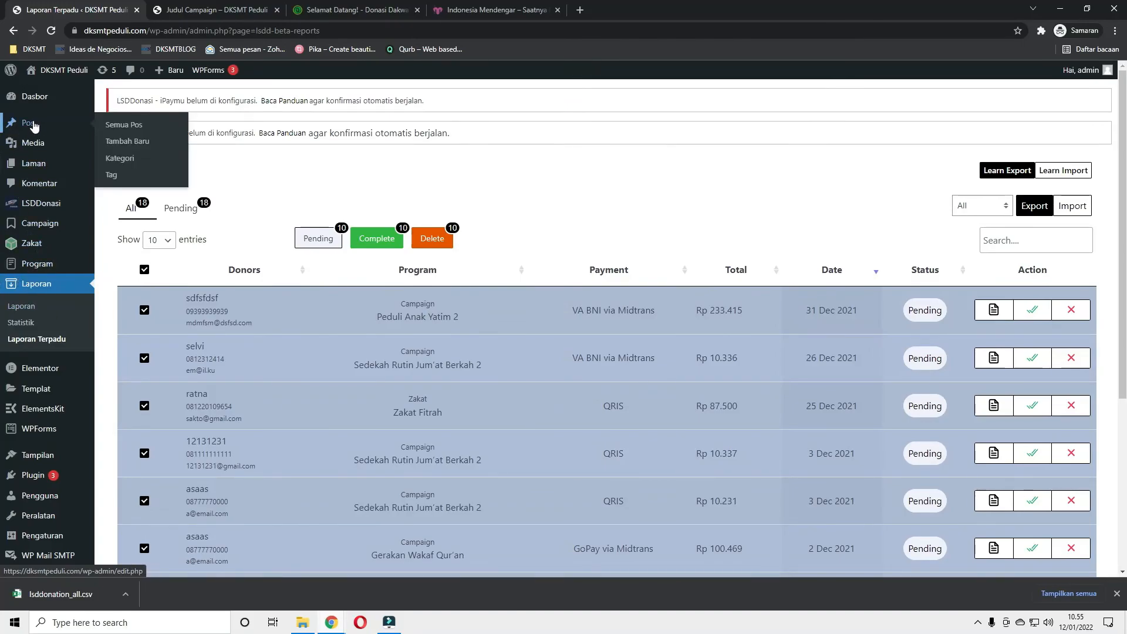
mouse_move(43, 162)
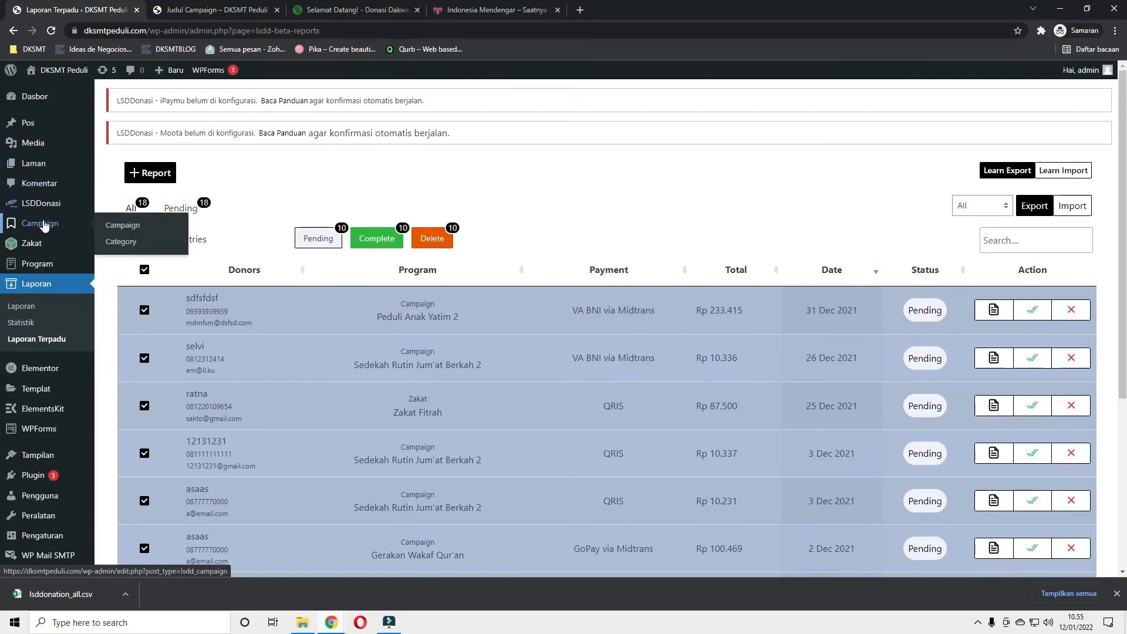
mouse_move(55, 207)
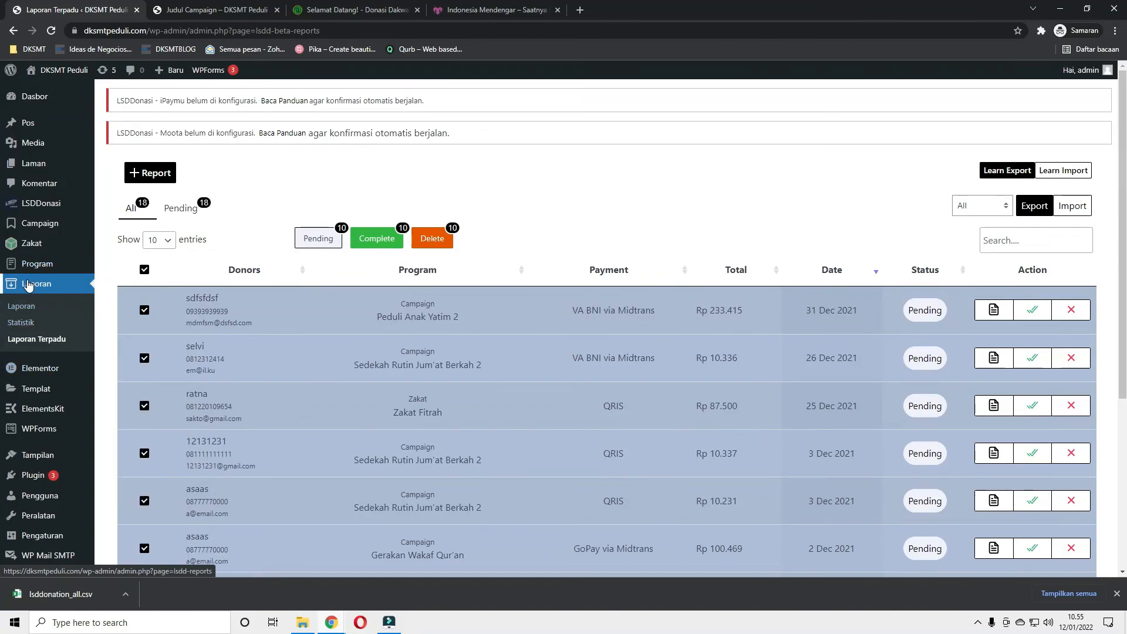
scroll(55, 554, "down", 3)
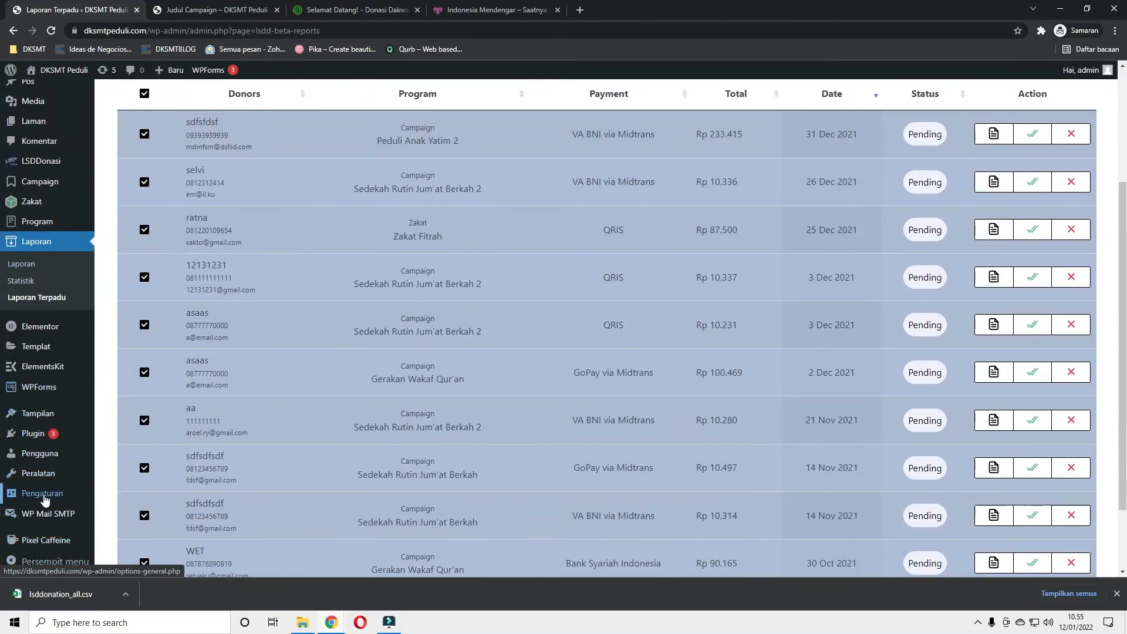
scroll(43, 469, "up", 3)
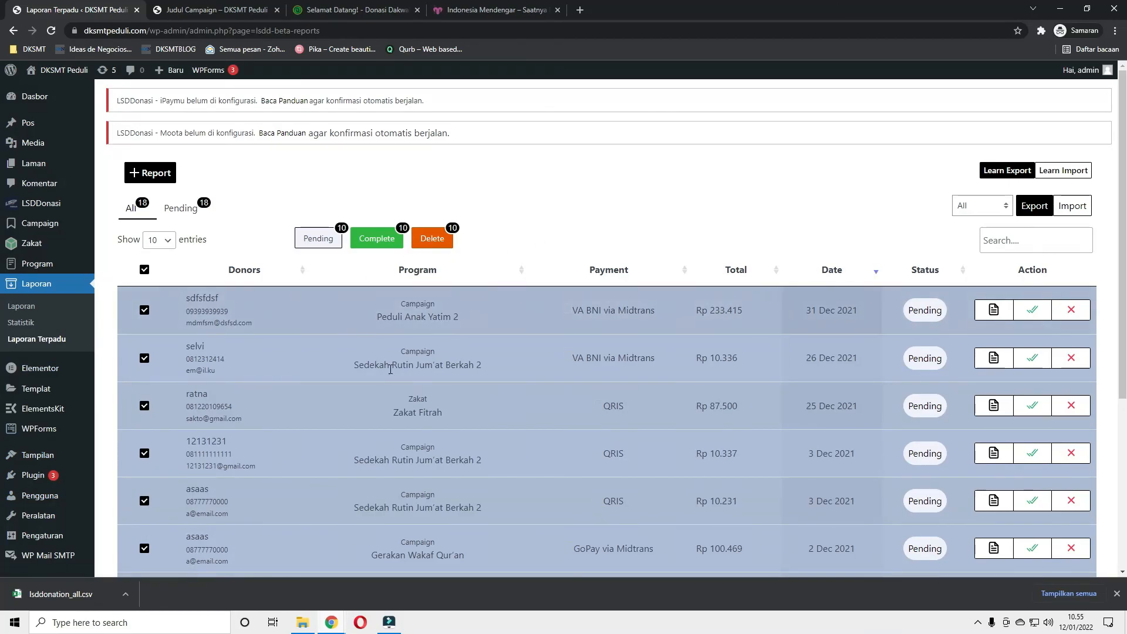
left_click(441, 173)
left_click(442, 173)
left_click(441, 172)
View the DKSMT Peduli introduction on the public site's Tentang Kami page, highlighting its text, and dismiss the browser's download bar
left_click(204, 6)
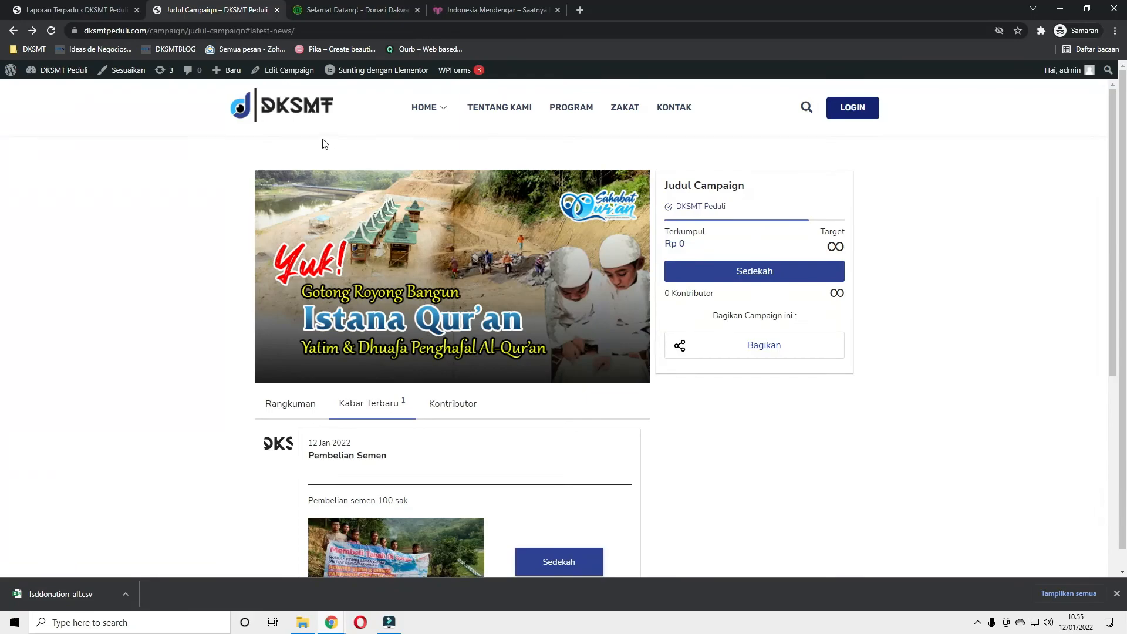
left_click(491, 111)
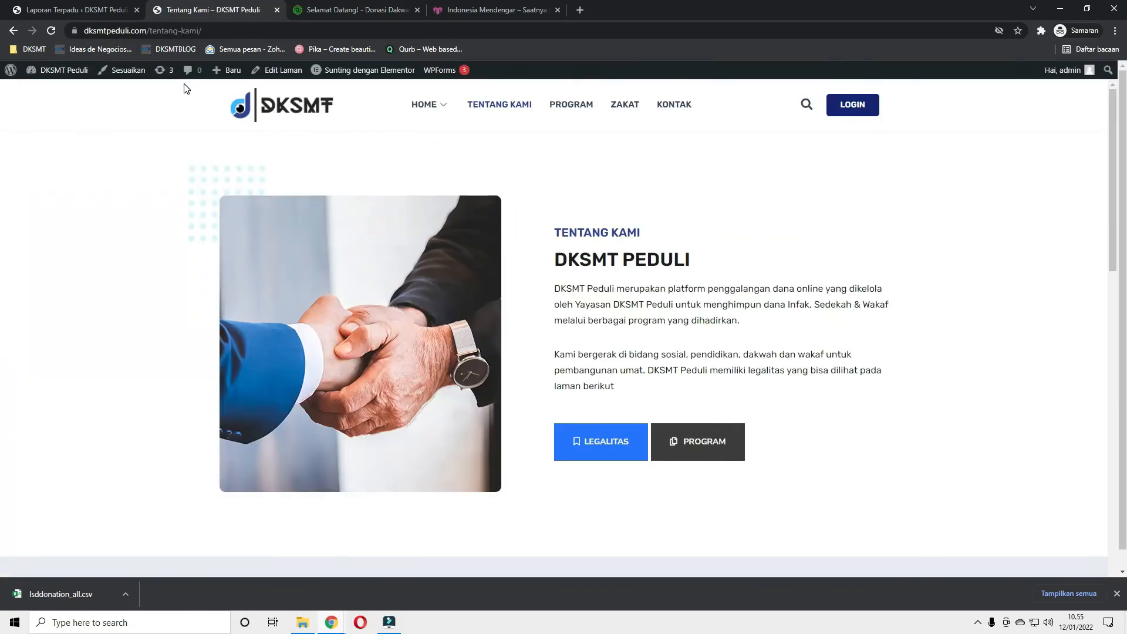
left_click_drag(543, 229, 662, 385)
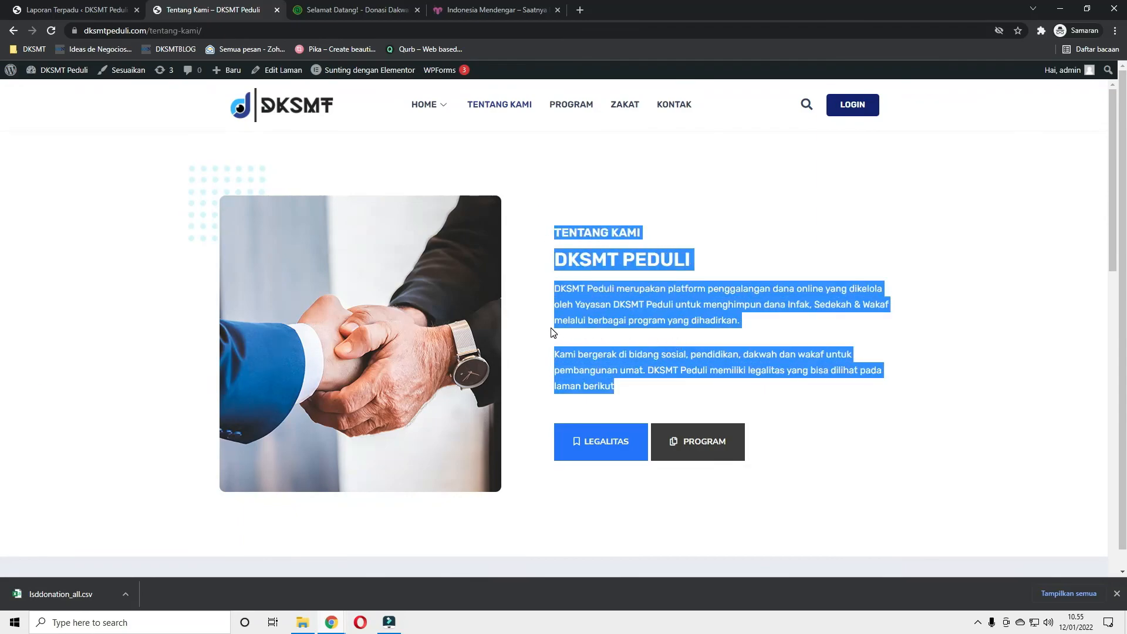
left_click(1117, 593)
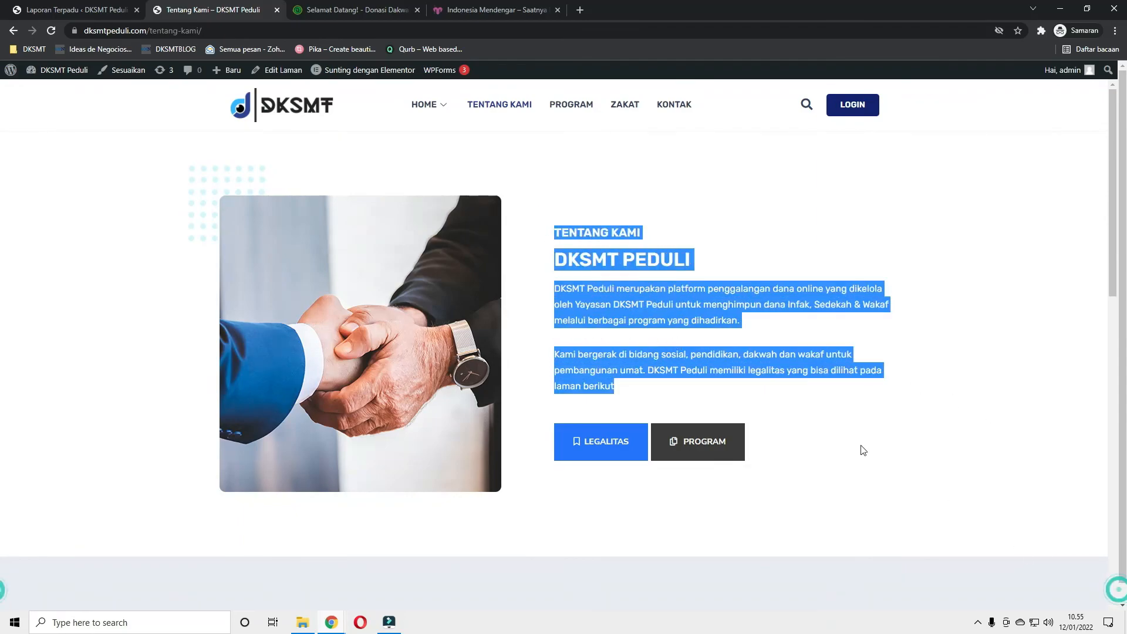
left_click(575, 230)
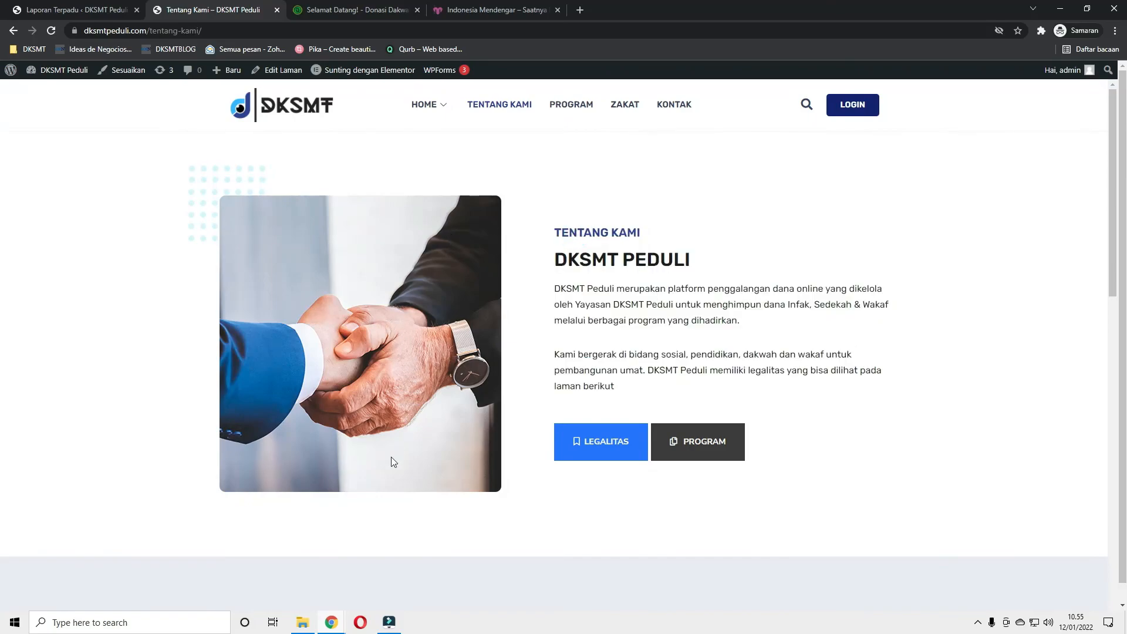
left_click(389, 622)
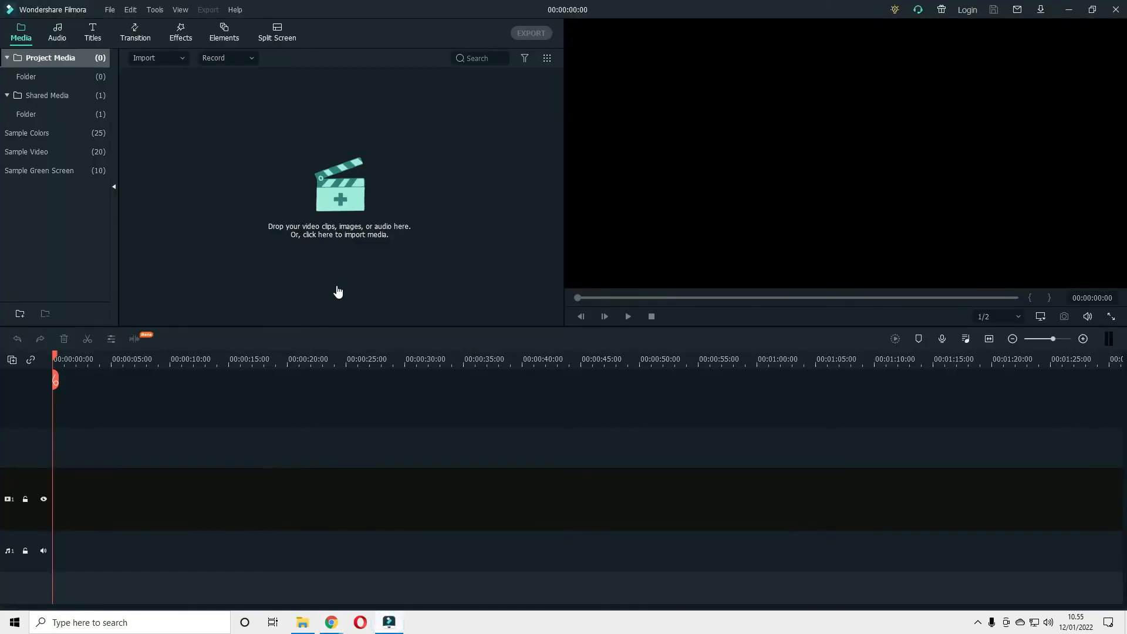